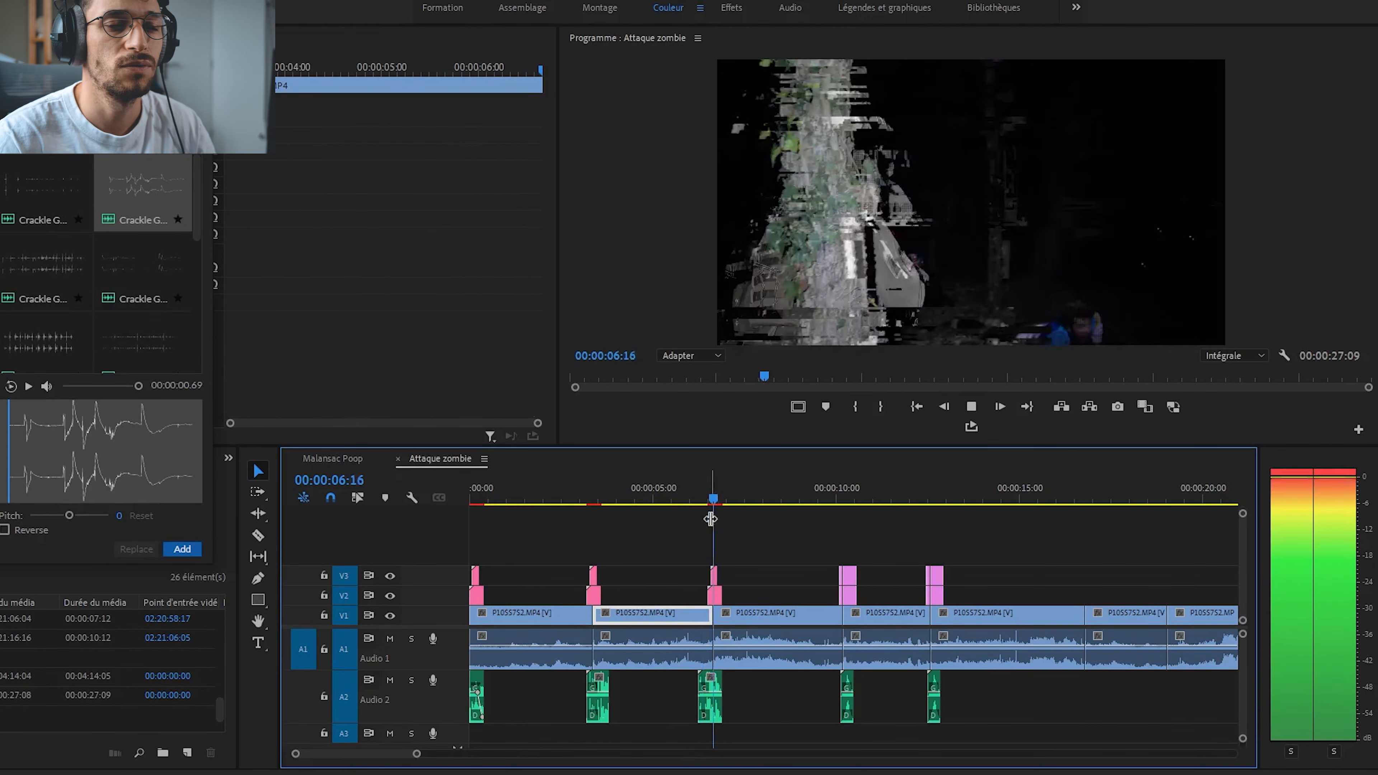
# Play the Attaque zombie sequence through its glitch transitions and examine the last glitch sound clips on Audio 2.
pyautogui.click(826, 534)
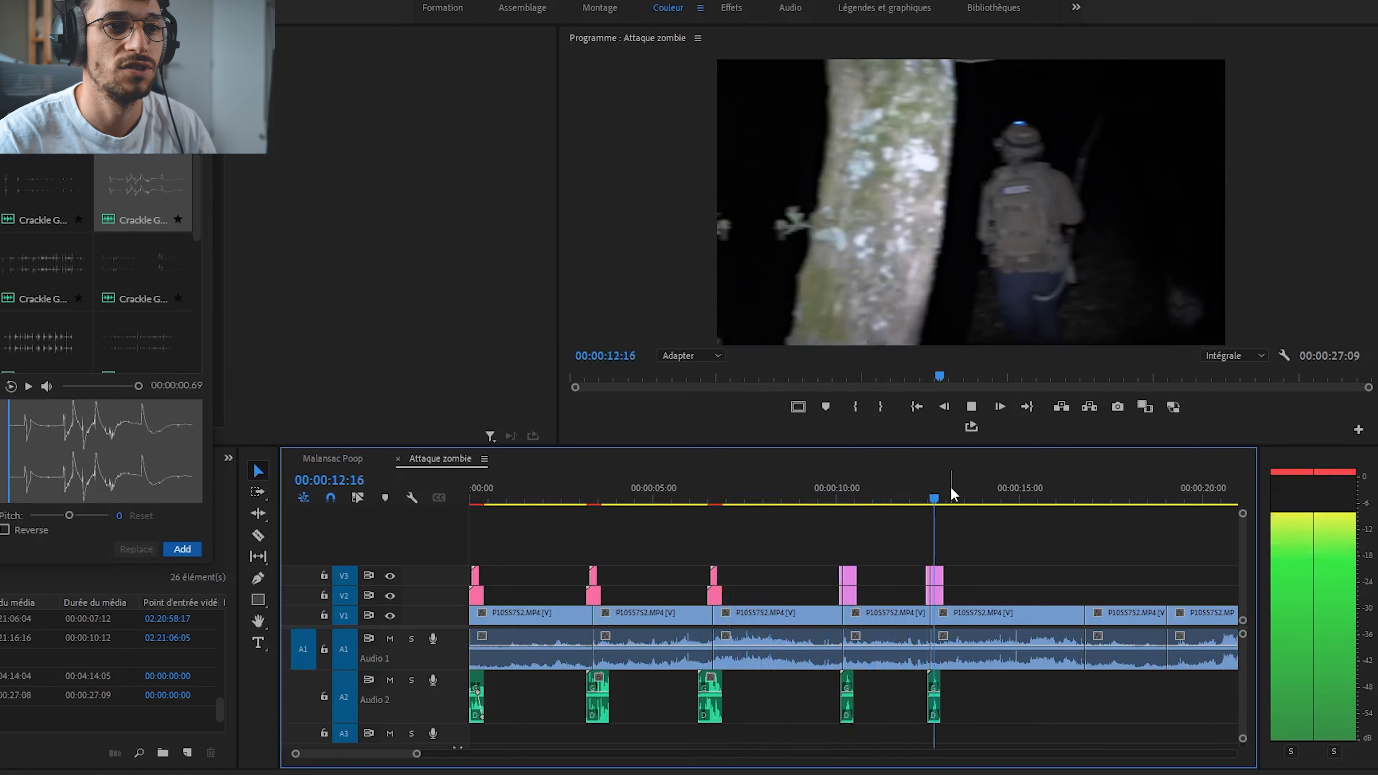
pyautogui.press('space')
pyautogui.click(847, 698)
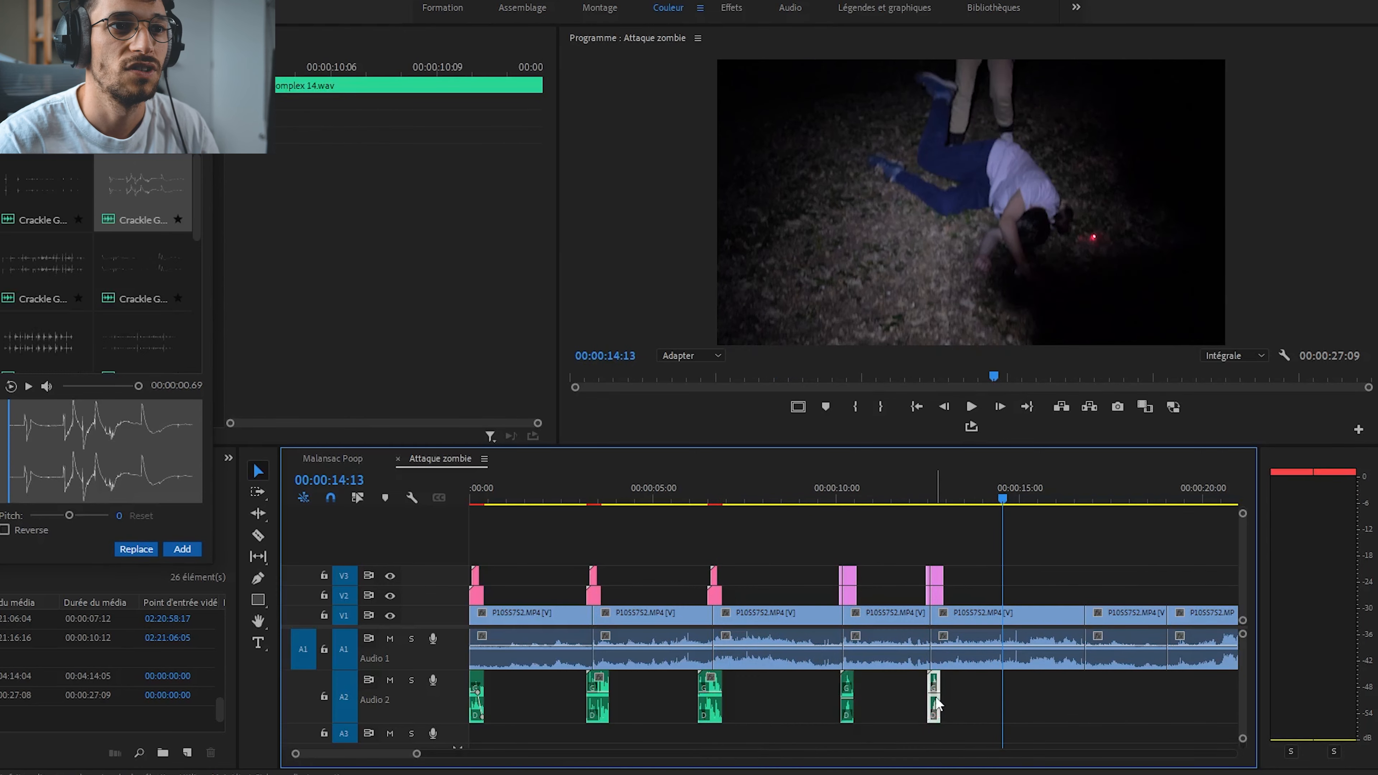
pyautogui.moveTo(937, 704); pyautogui.dragTo(934, 704)
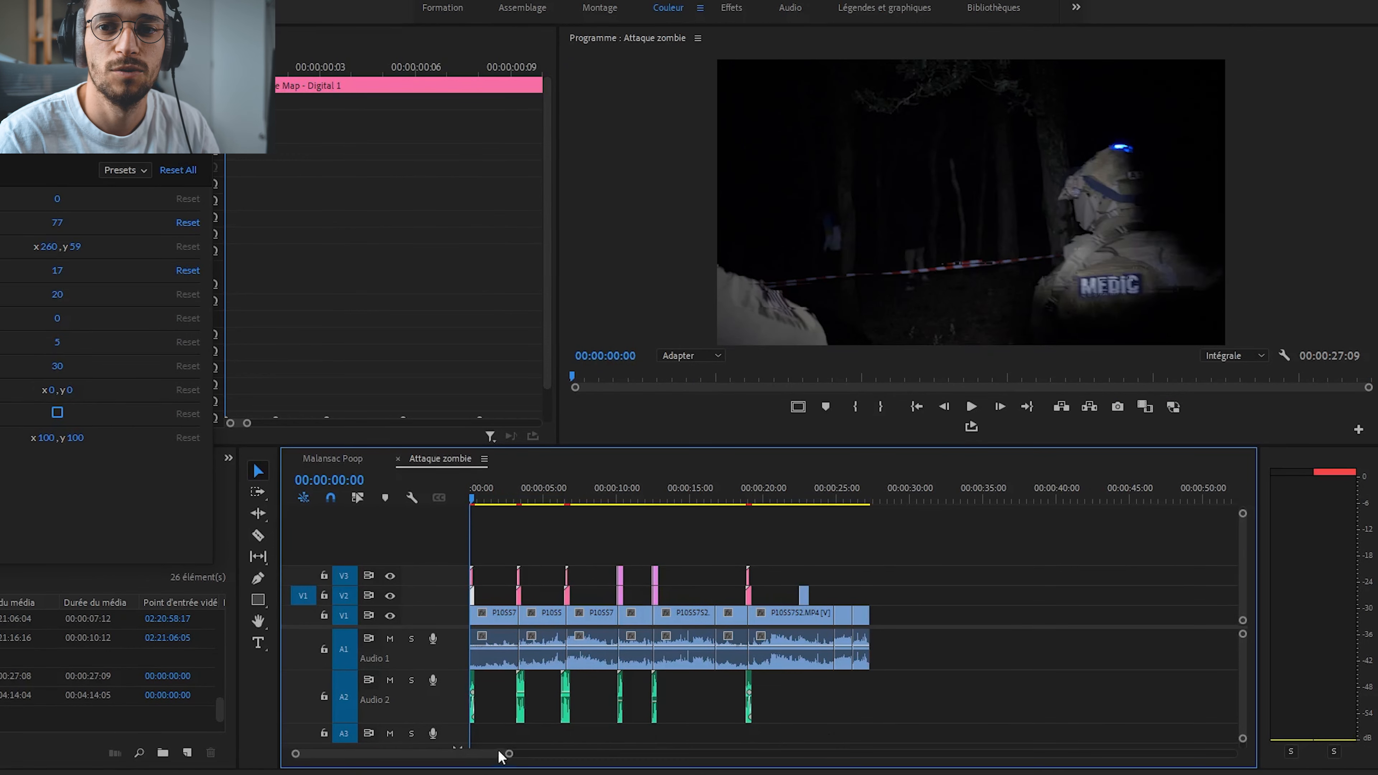
# Replace the first P1055752.MP4 clip on V1 with an After Effects composition.
pyautogui.moveTo(508, 754)
pyautogui.mouseDown()
pyautogui.moveTo(462, 756)
pyautogui.moveTo(511, 756)
pyautogui.mouseUp()
pyautogui.click(688, 538)
pyautogui.moveTo(477, 491); pyautogui.dragTo(510, 490)
pyautogui.press('space')
pyautogui.rightClick(520, 616)
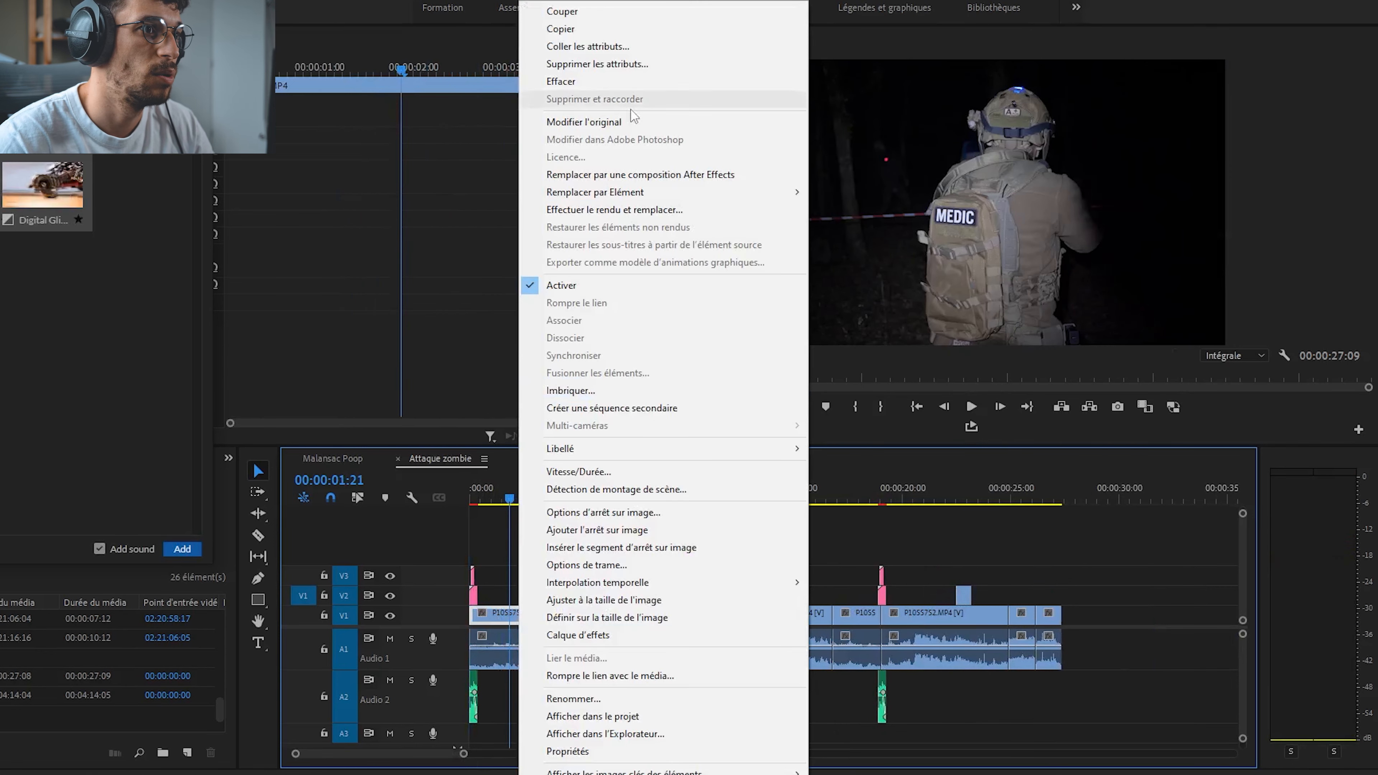
pyautogui.click(683, 176)
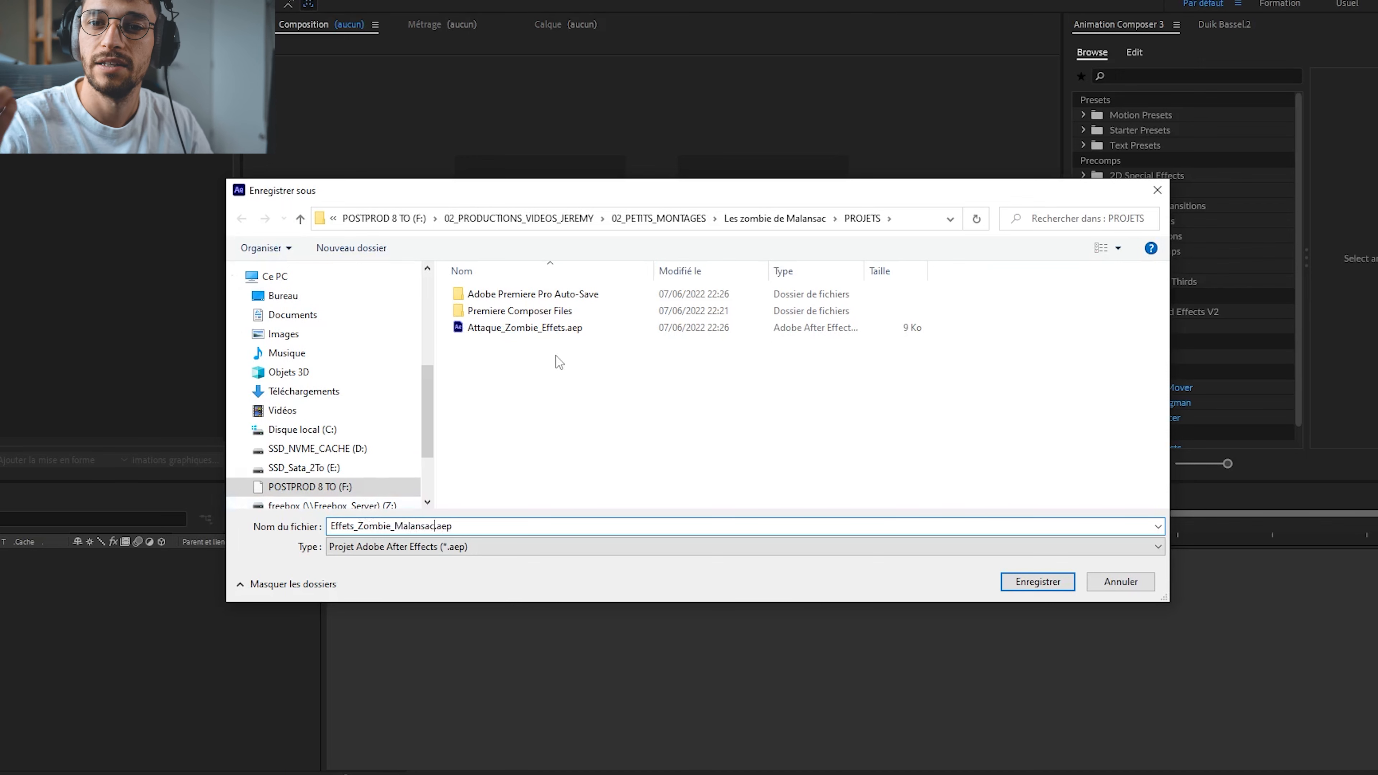
# Save the new After Effects project as Attaque_Zombie_Effets.aep in the PROJETS folder, overwriting the existing file.
pyautogui.press('BackSpace')
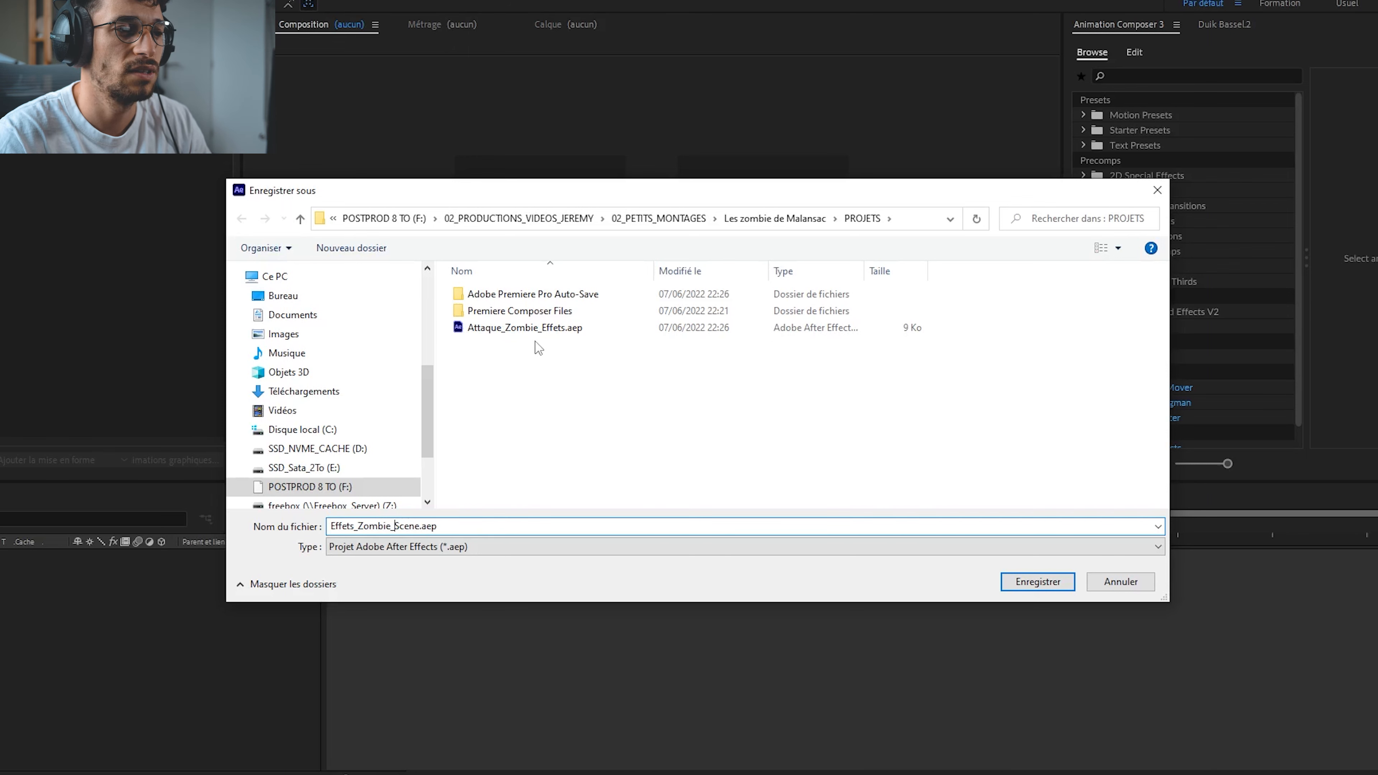
pyautogui.click(538, 329)
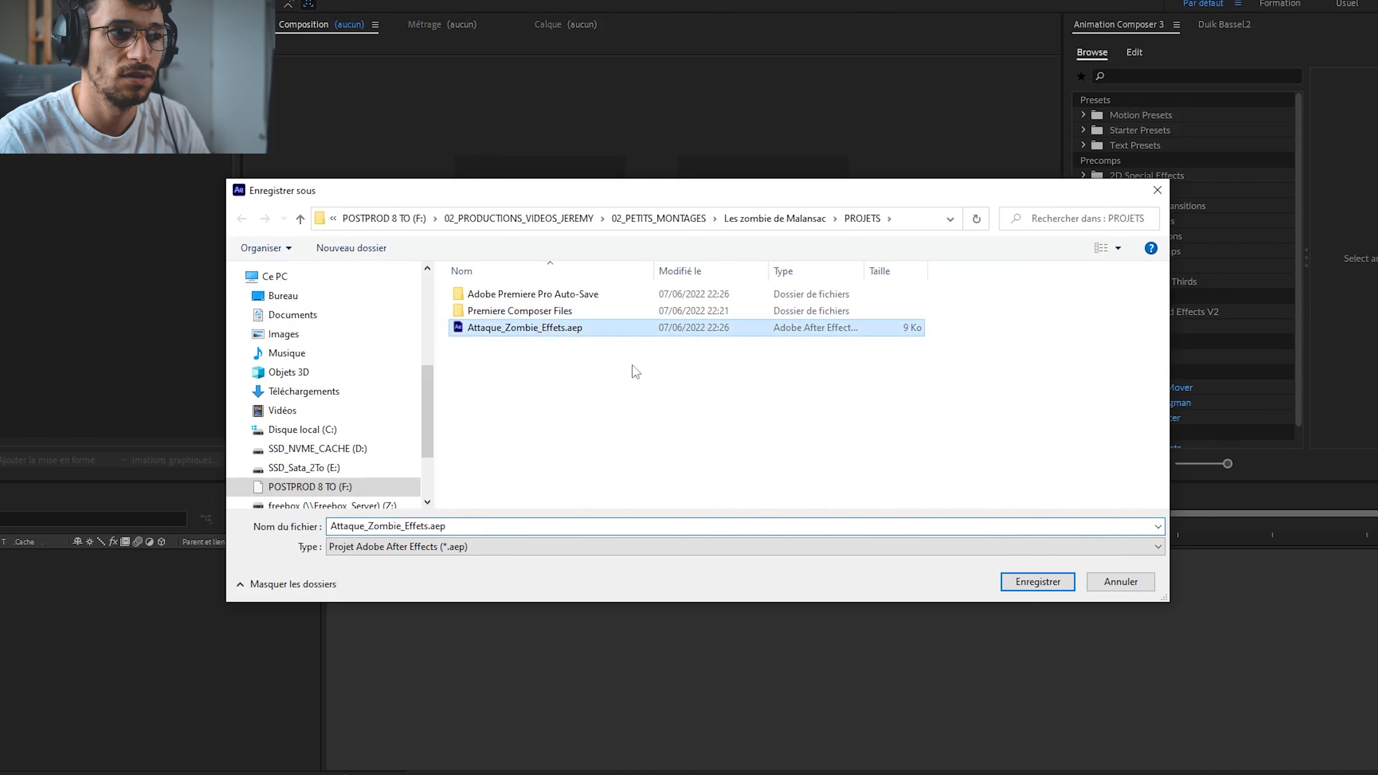
pyautogui.click(1070, 578)
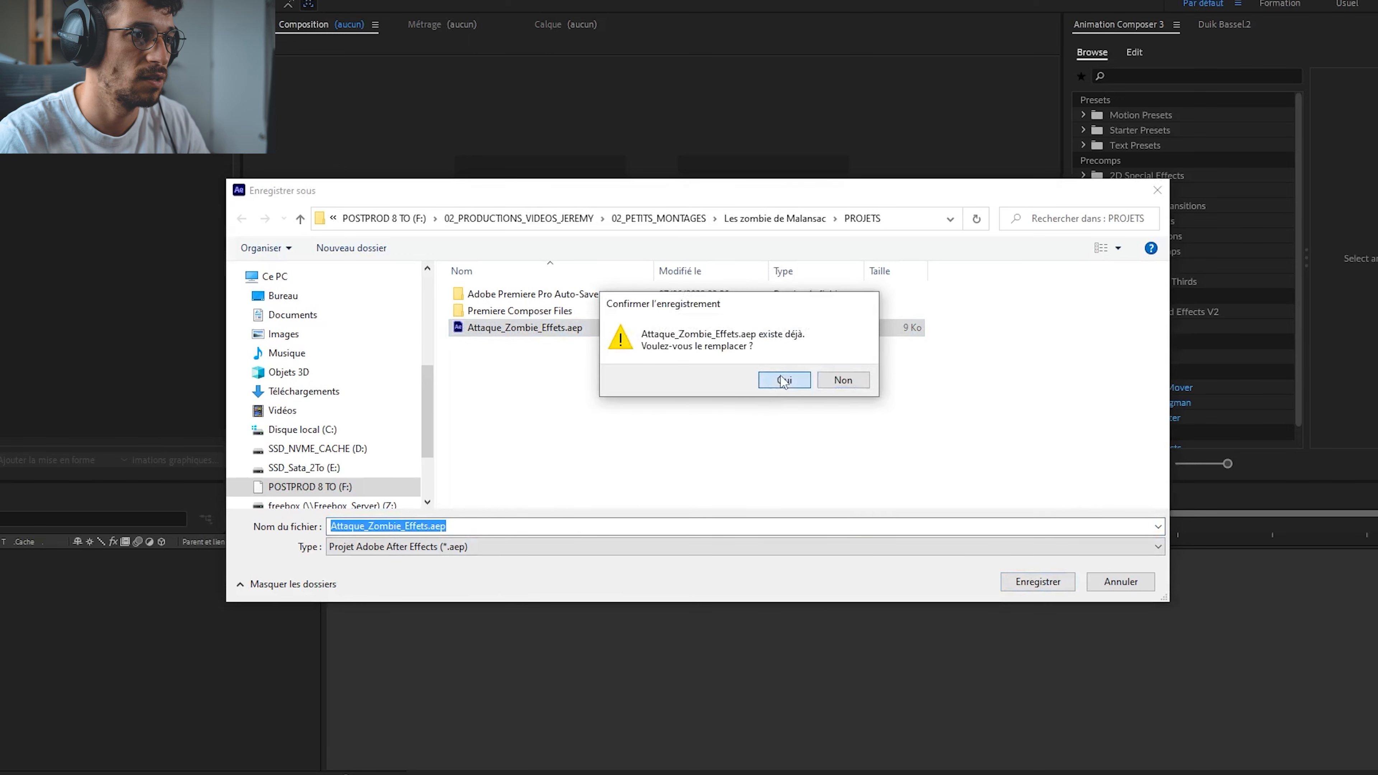
pyautogui.click(783, 380)
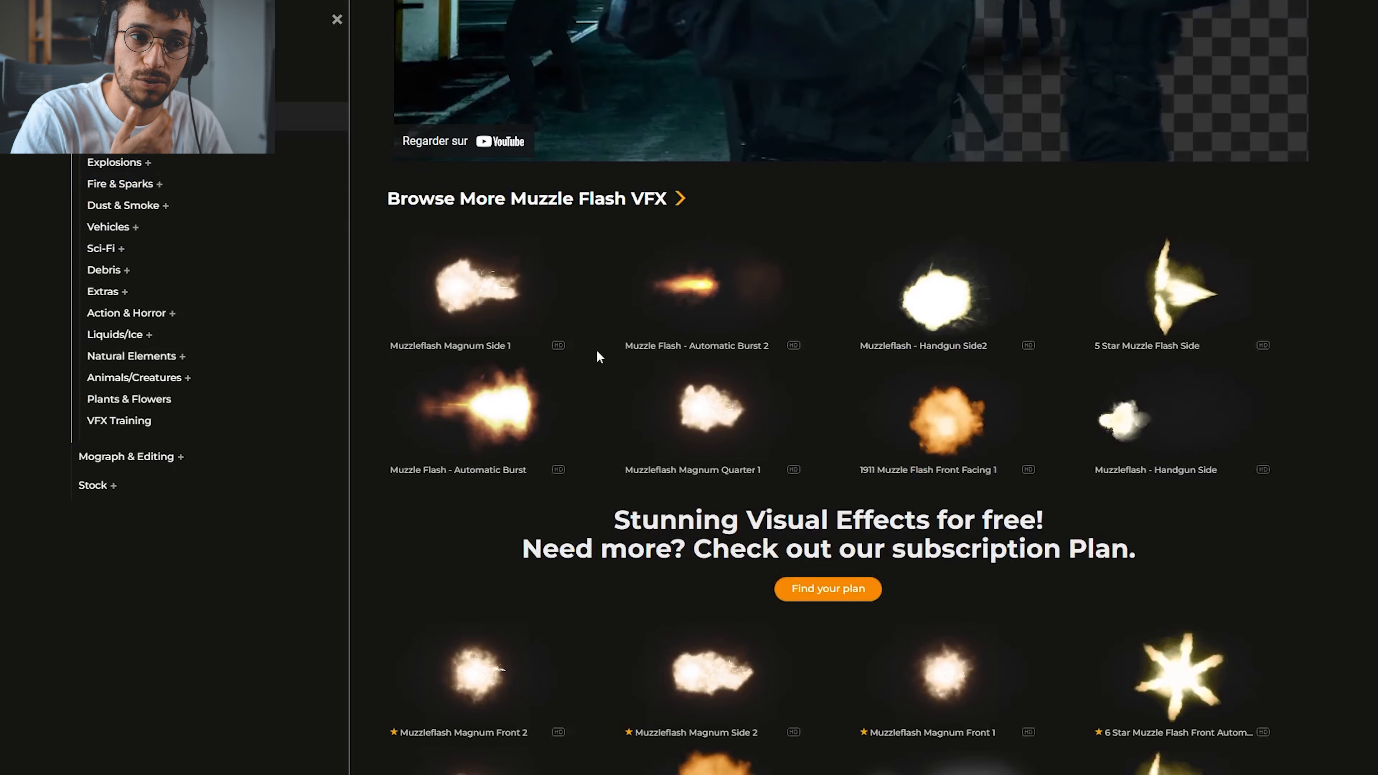
# Switch to the browser and look through the muzzle flash clips and the stock effect categories.
pyautogui.scroll(-2, 596, 350)
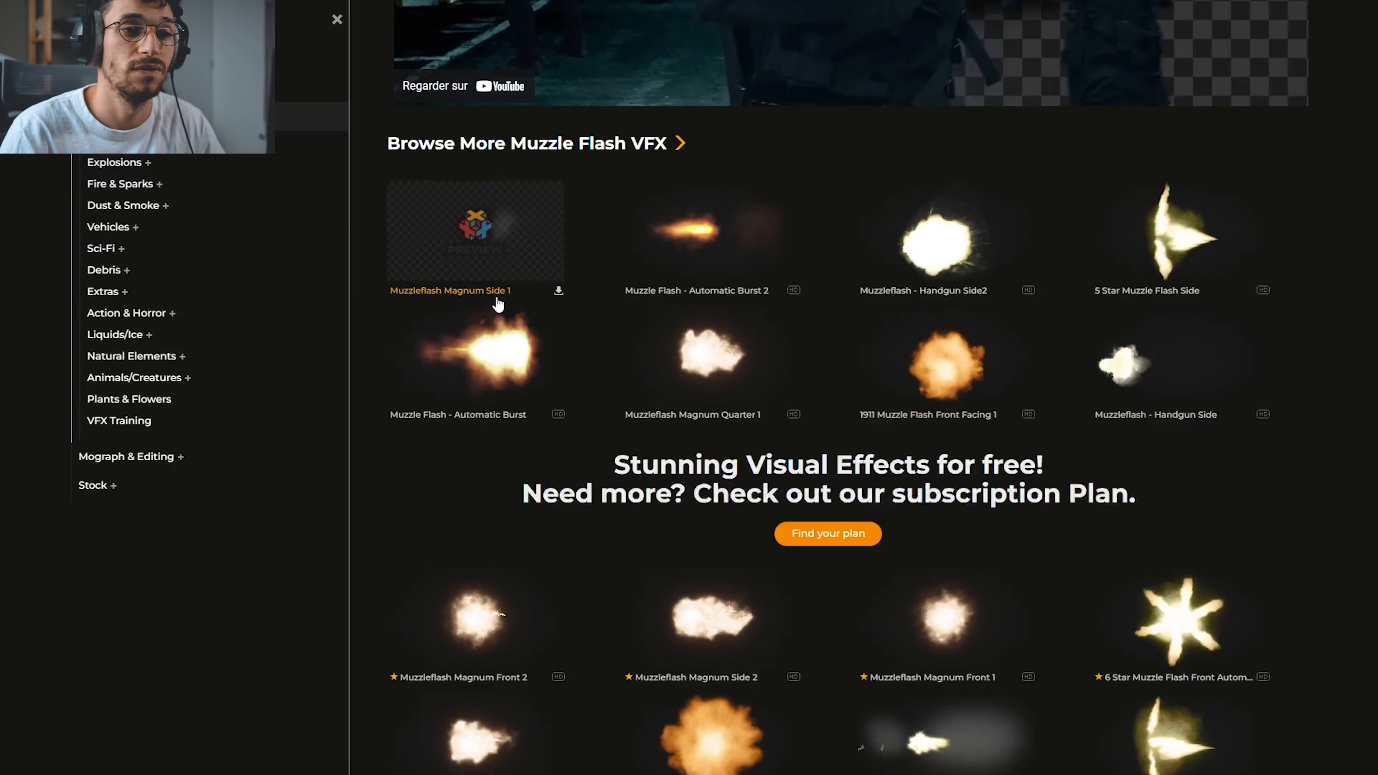
pyautogui.scroll(-2, 780, 347)
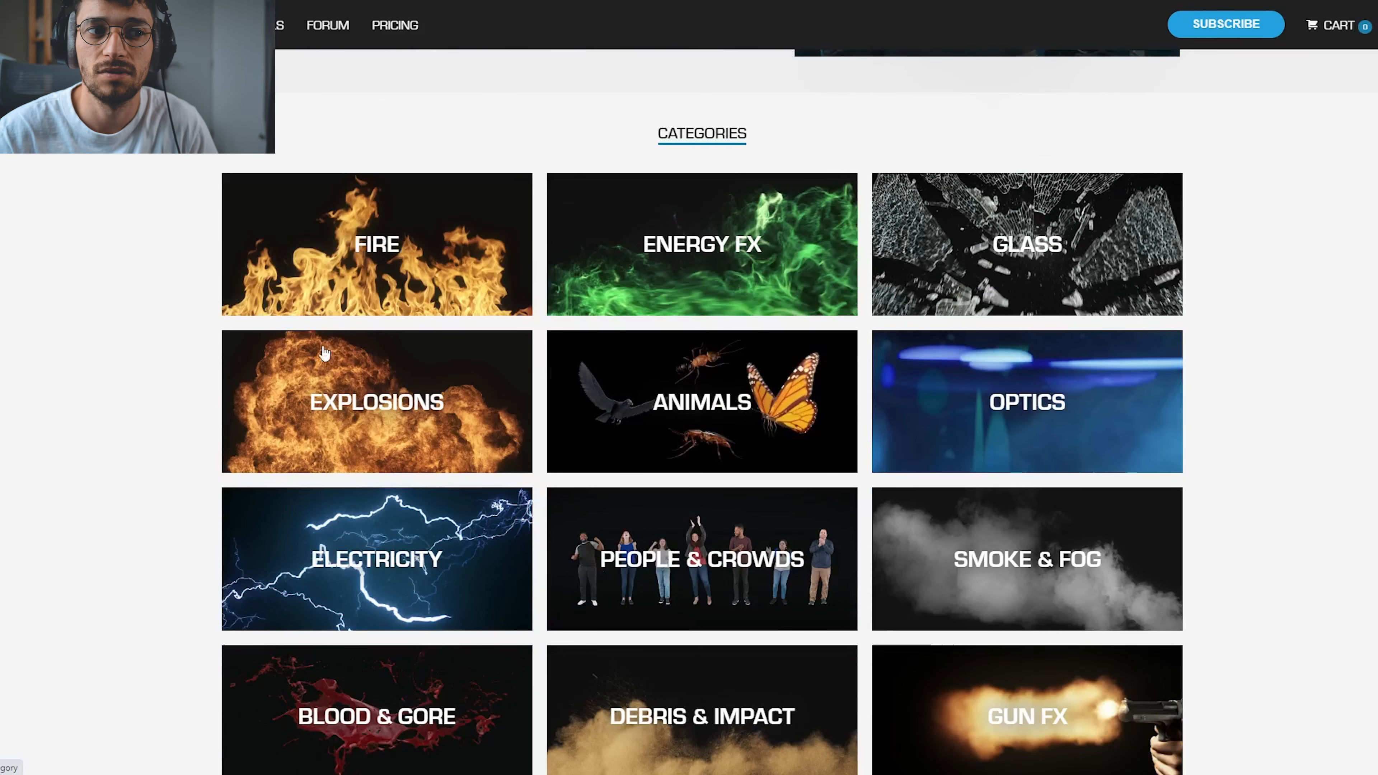
pyautogui.scroll(-3, 324, 352)
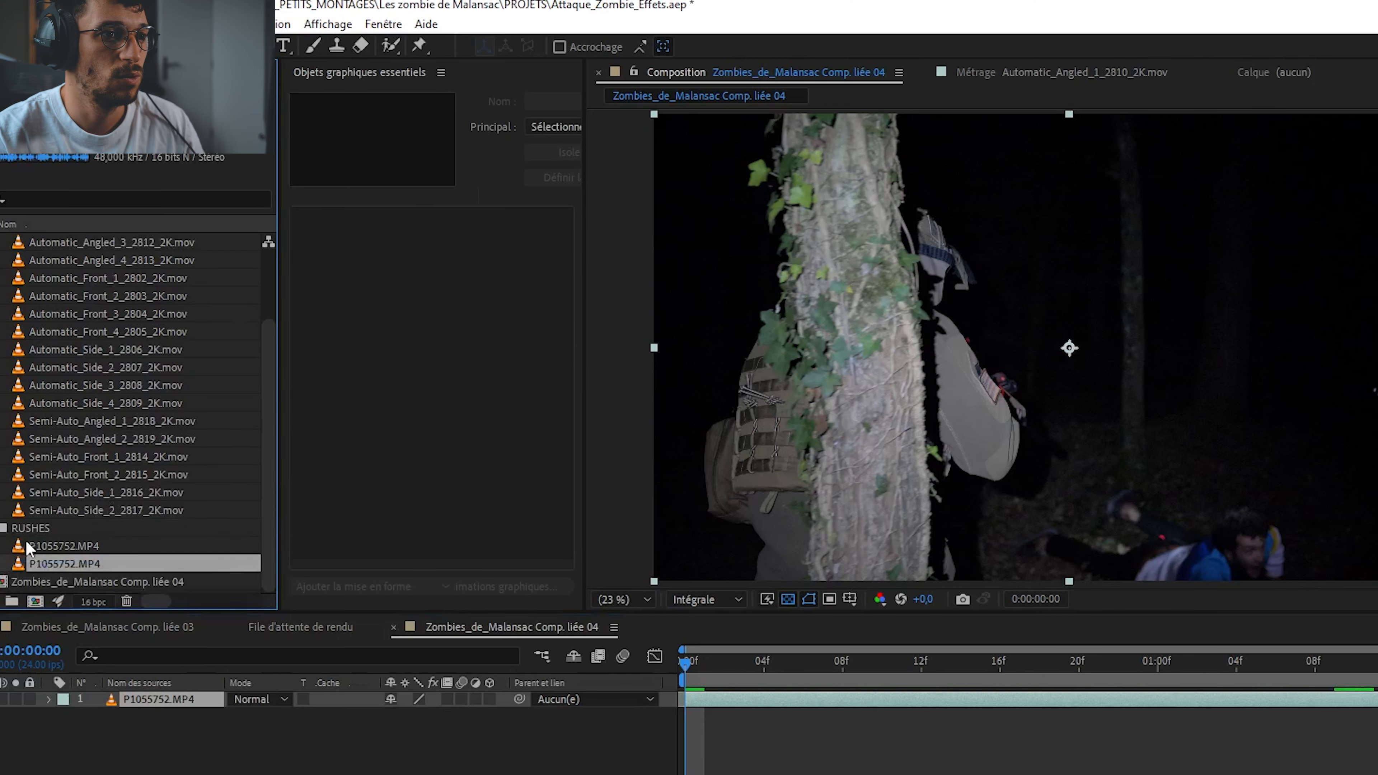
# File Zombies_de_Malansac Comp. liée 04 in the COMP folder and import Automatic_Fire_01_WMV V9.mp4 from Action Essentials 2 into ELEMENTS.
pyautogui.moveTo(6, 586); pyautogui.dragTo(63, 246)
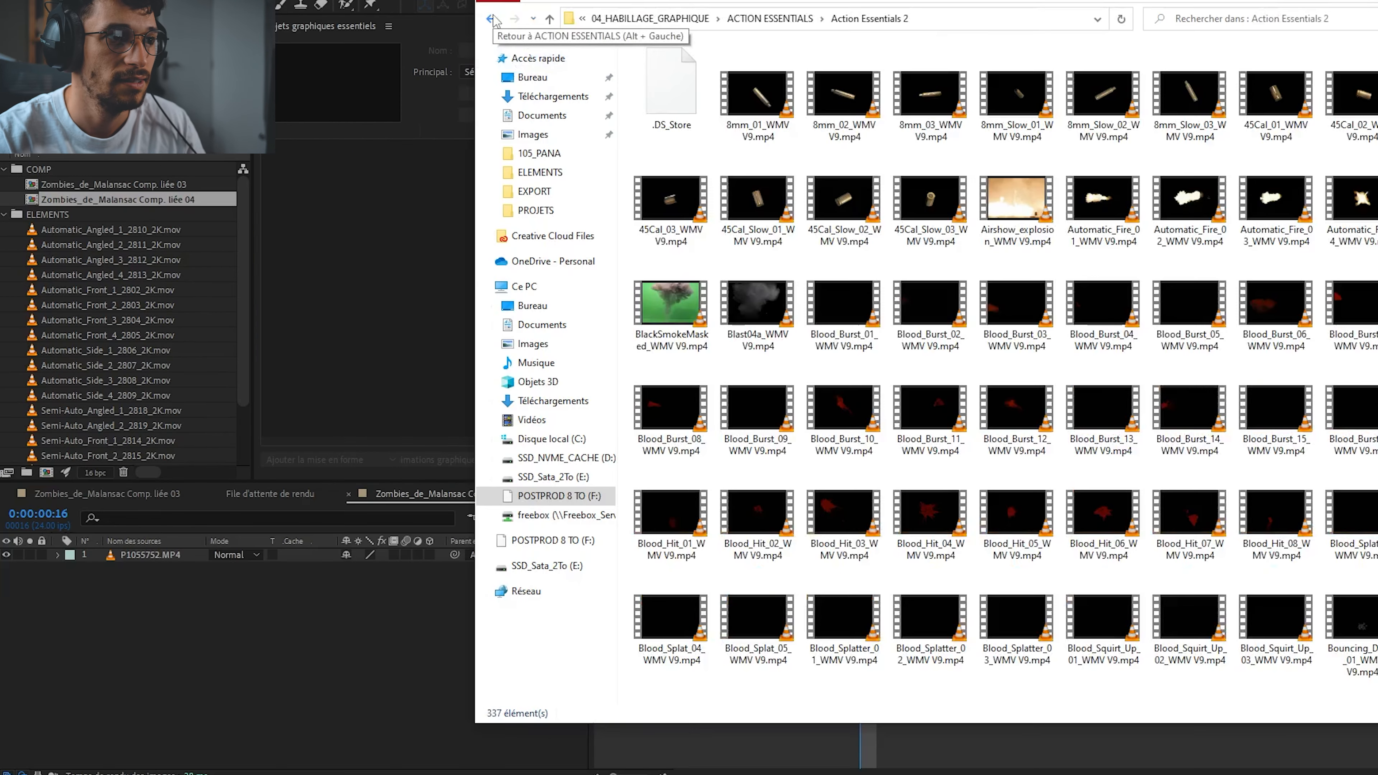
pyautogui.doubleClick(1092, 205)
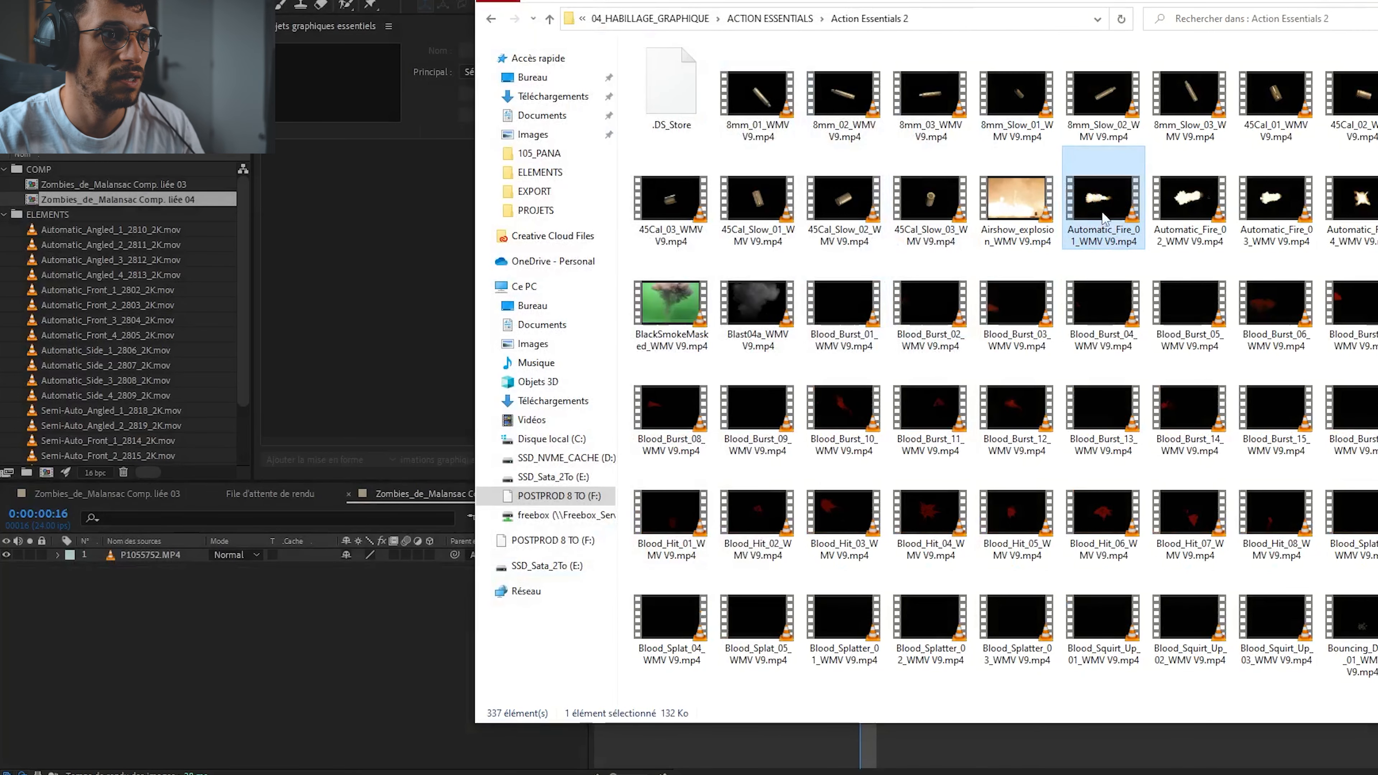
pyautogui.moveTo(1103, 218); pyautogui.dragTo(139, 292)
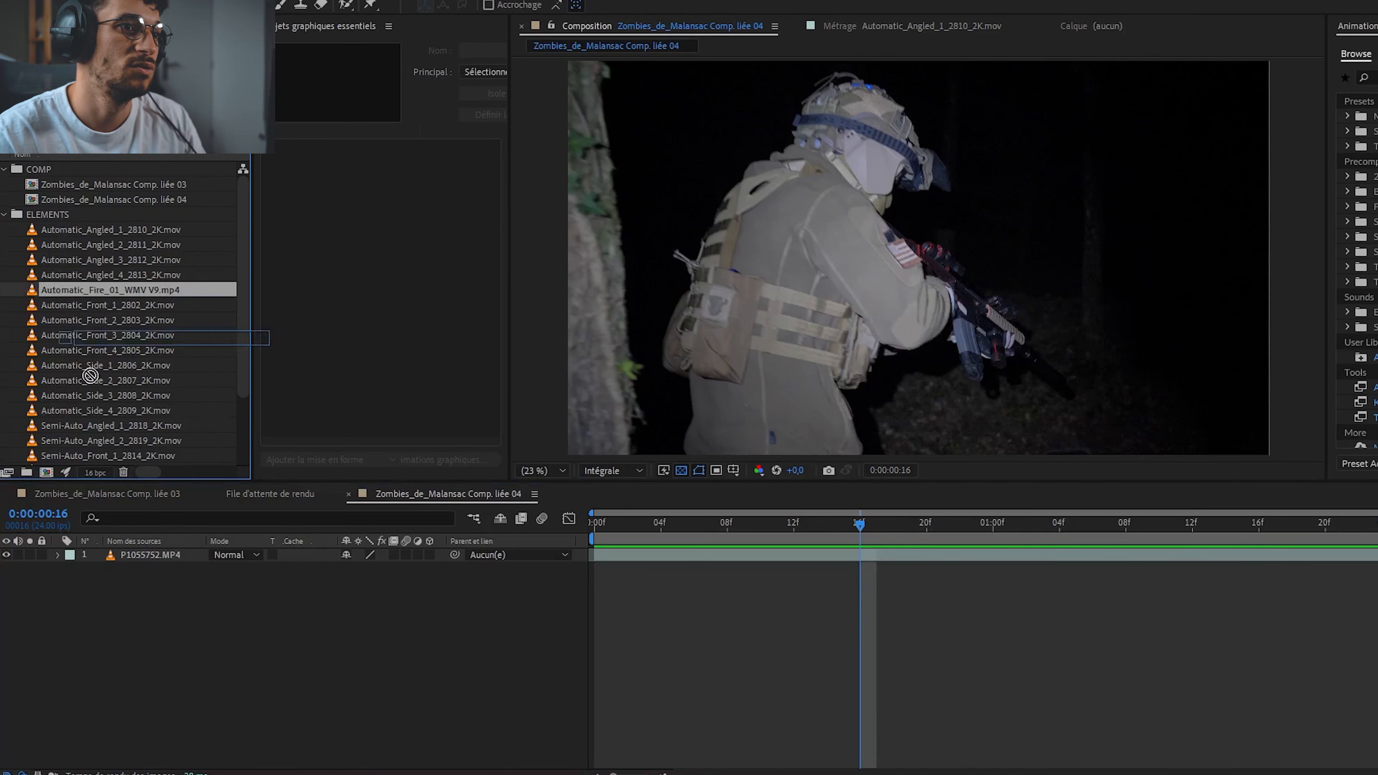
# Add Automatic_Fire_01 as a layer above P1055752.MP4, shift it towards the rifle and set its blend mode to Ecran.
pyautogui.moveTo(90, 375); pyautogui.dragTo(636, 545)
pyautogui.moveTo(898, 249); pyautogui.dragTo(1040, 255)
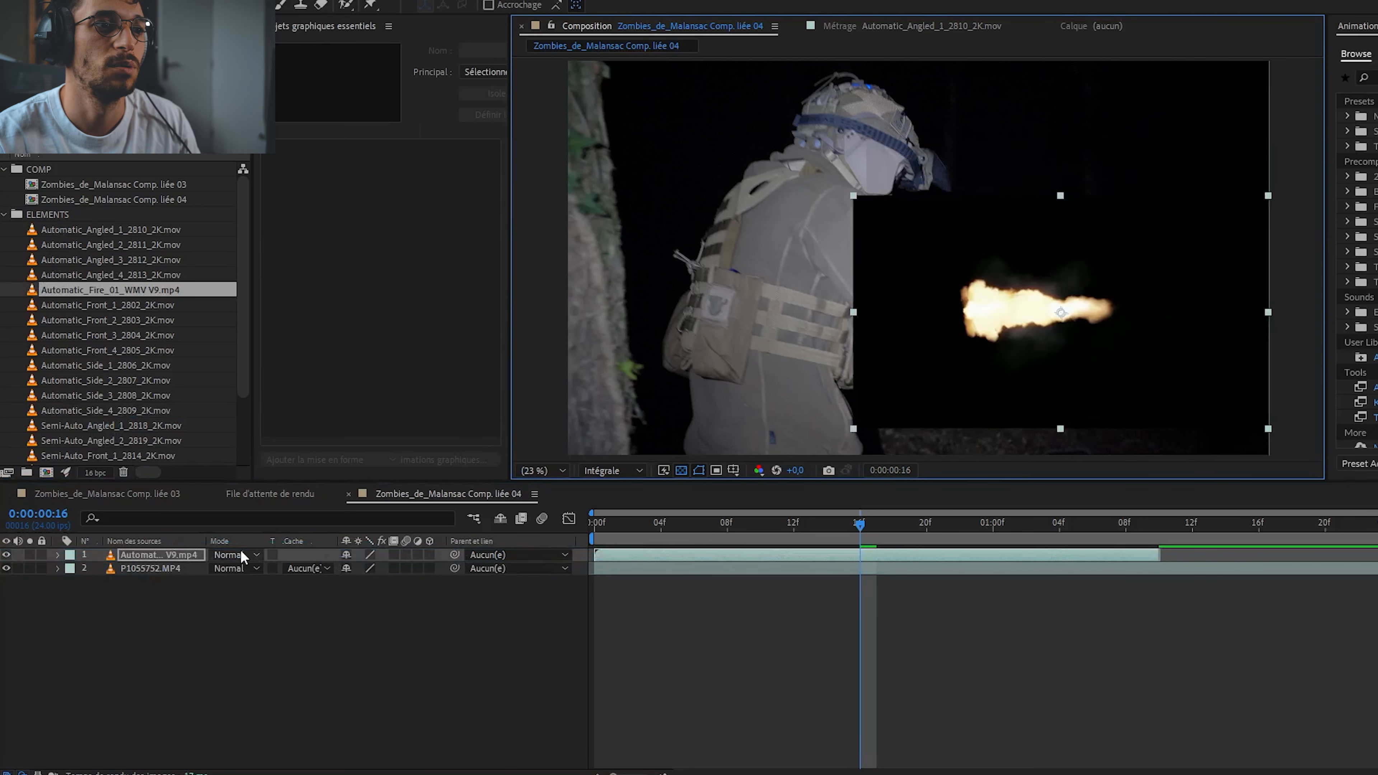
pyautogui.click(241, 548)
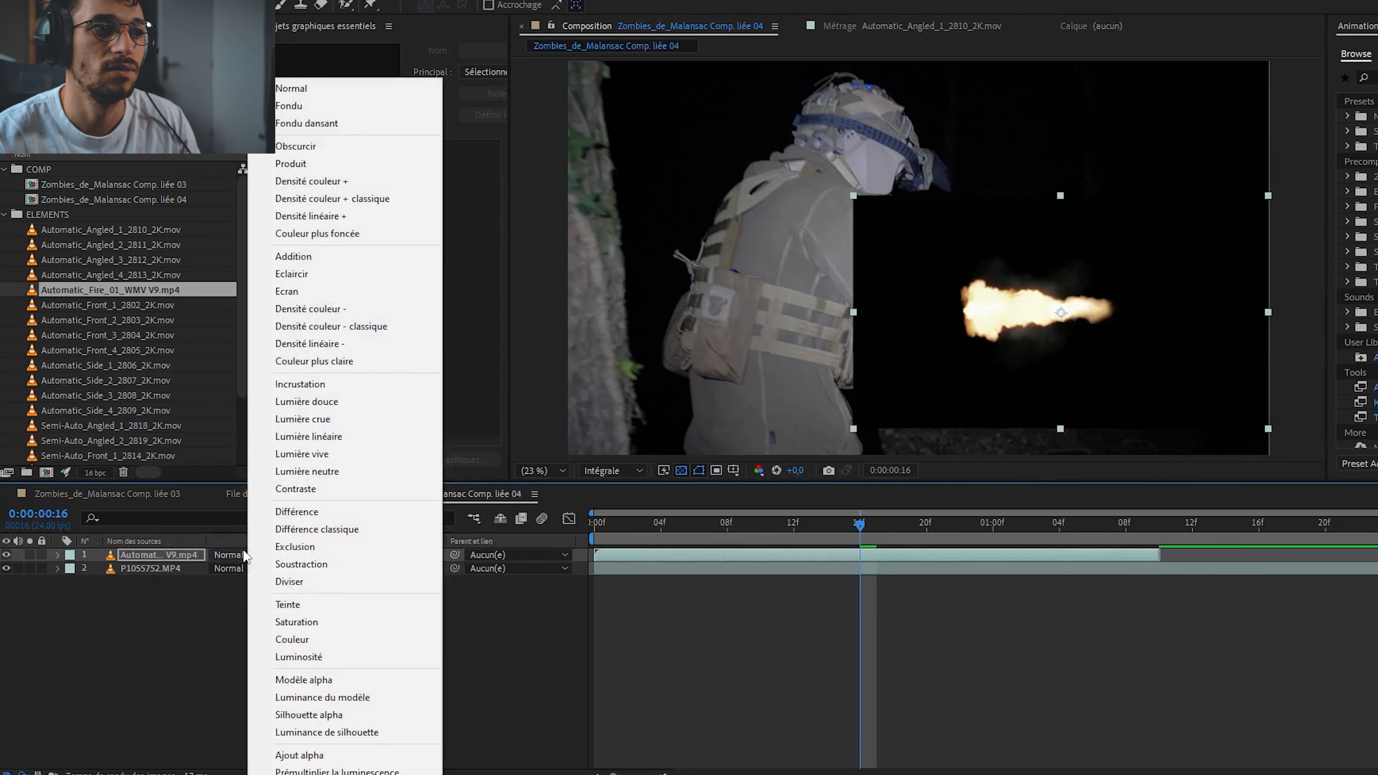
pyautogui.click(314, 293)
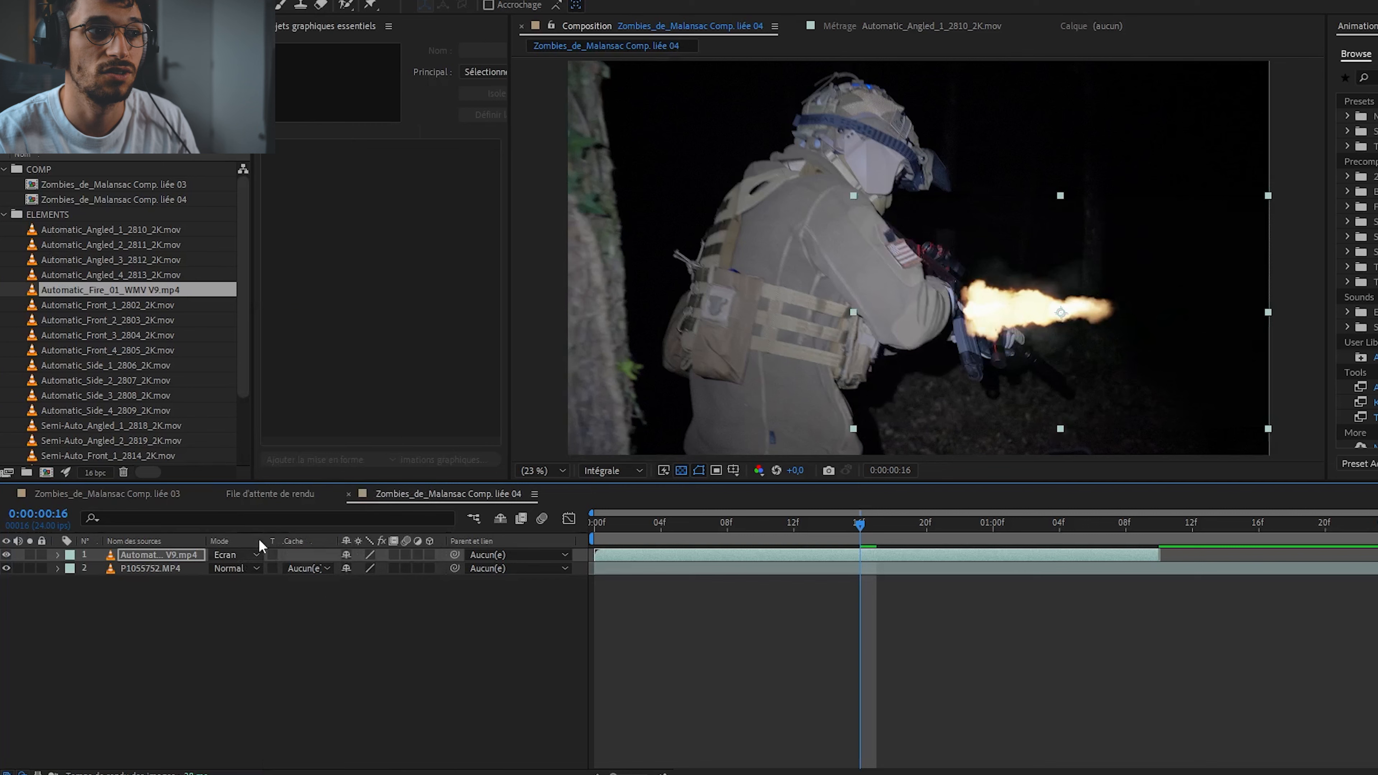
# Switch the flash layer's blend mode to Addition, rotate it to 38° and move it to the rifle's muzzle.
pyautogui.moveTo(371, 568); pyautogui.dragTo(397, 567)
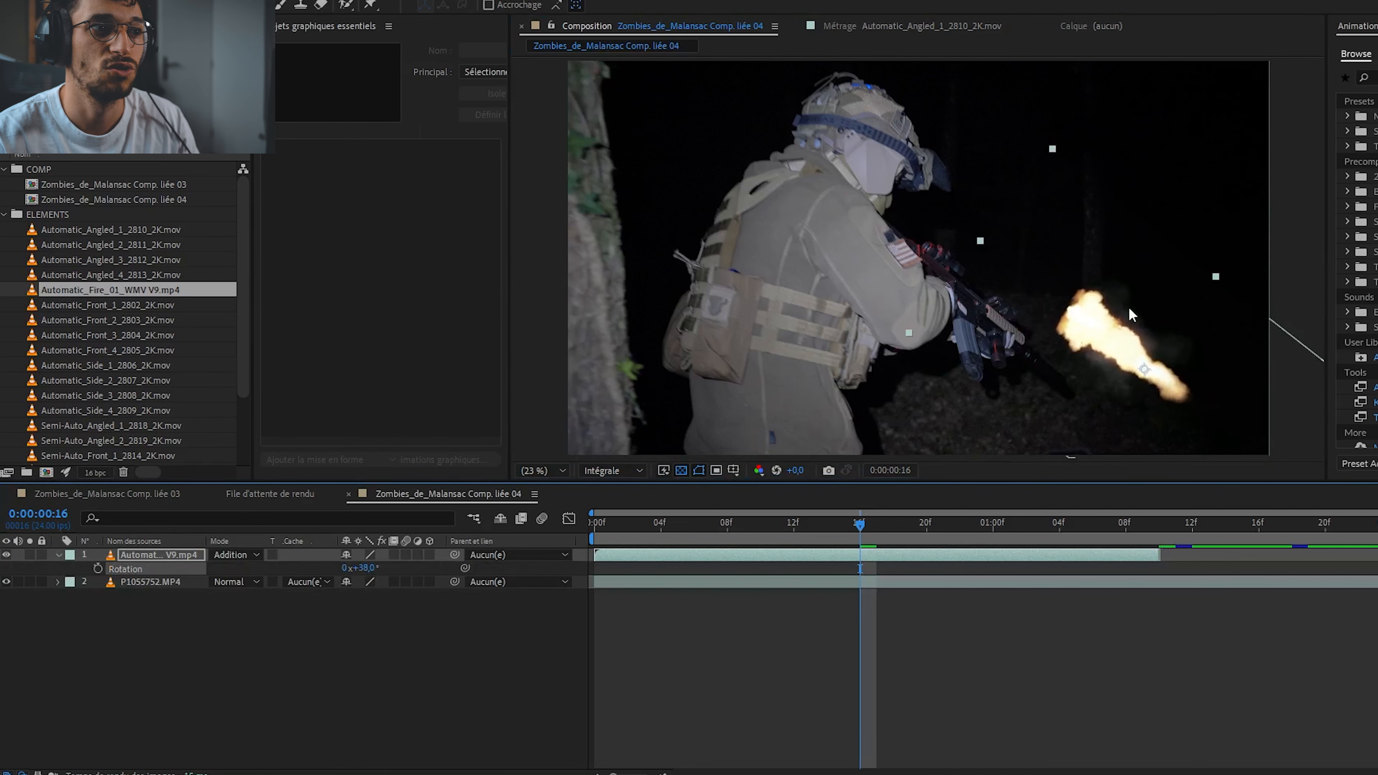
pyautogui.moveTo(1089, 321); pyautogui.dragTo(1107, 410)
pyautogui.scroll(1, 1052, 405)
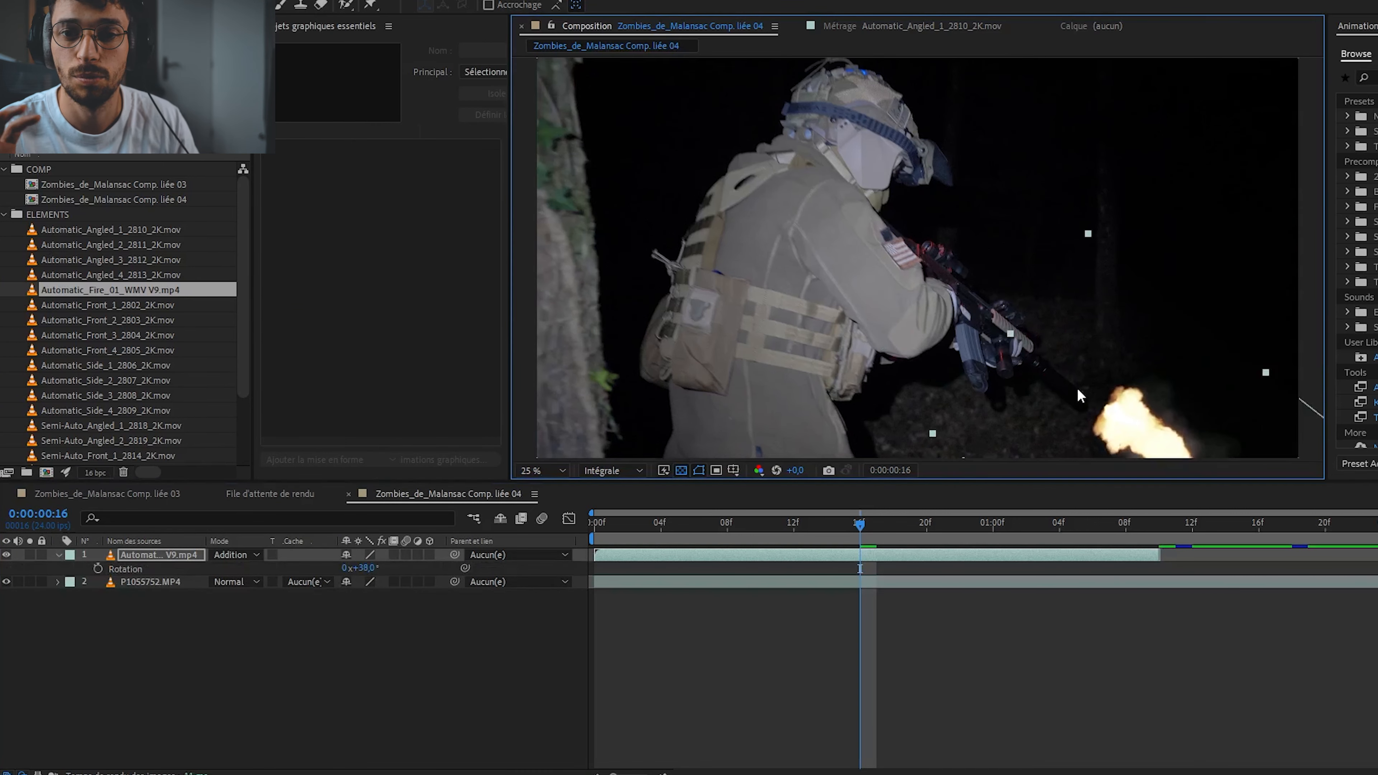
pyautogui.scroll(2, 1080, 396)
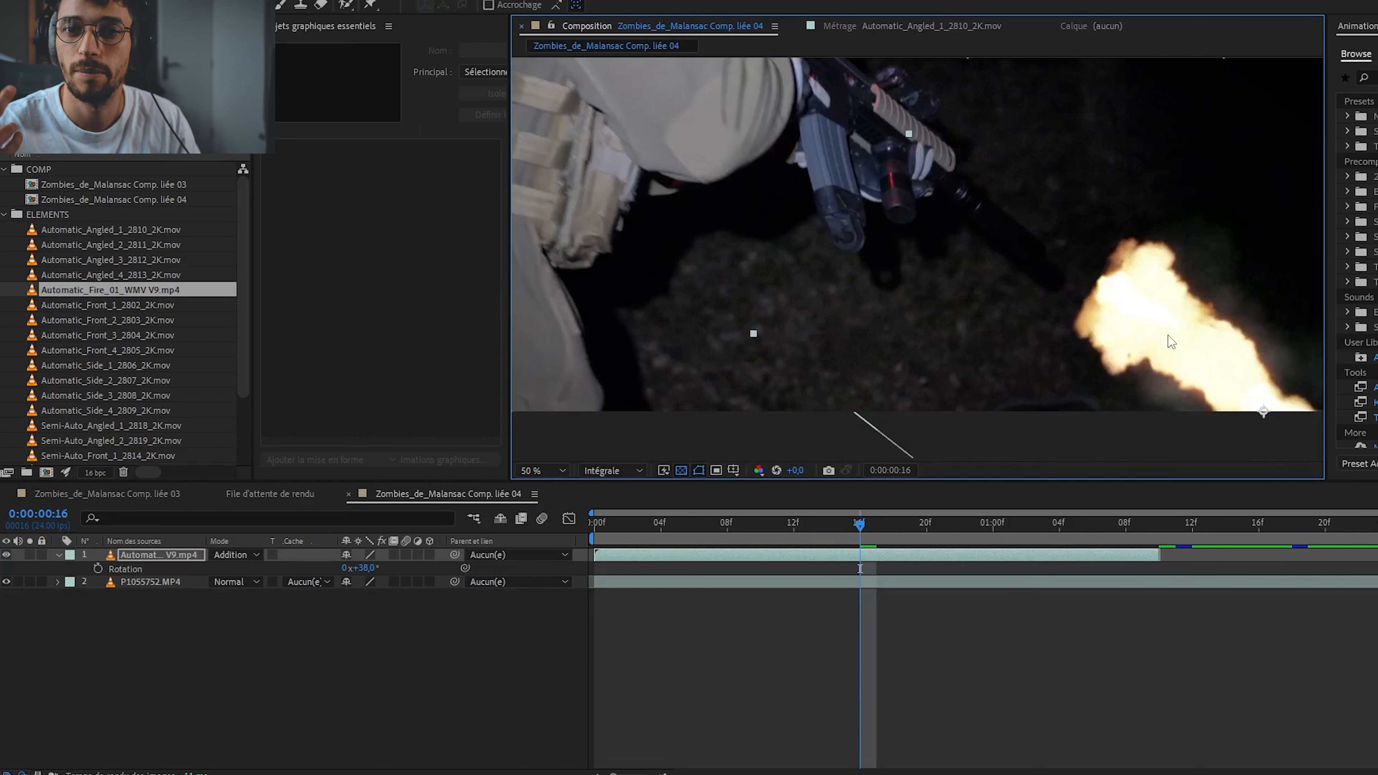
pyautogui.moveTo(1170, 342); pyautogui.dragTo(1093, 286)
# Start the flash layer at frame 4, create a Position keyframe there at 2404.3, 1959.8, and preview the shot from the beginning.
pyautogui.moveTo(696, 310); pyautogui.dragTo(792, 272)
pyautogui.click(671, 523)
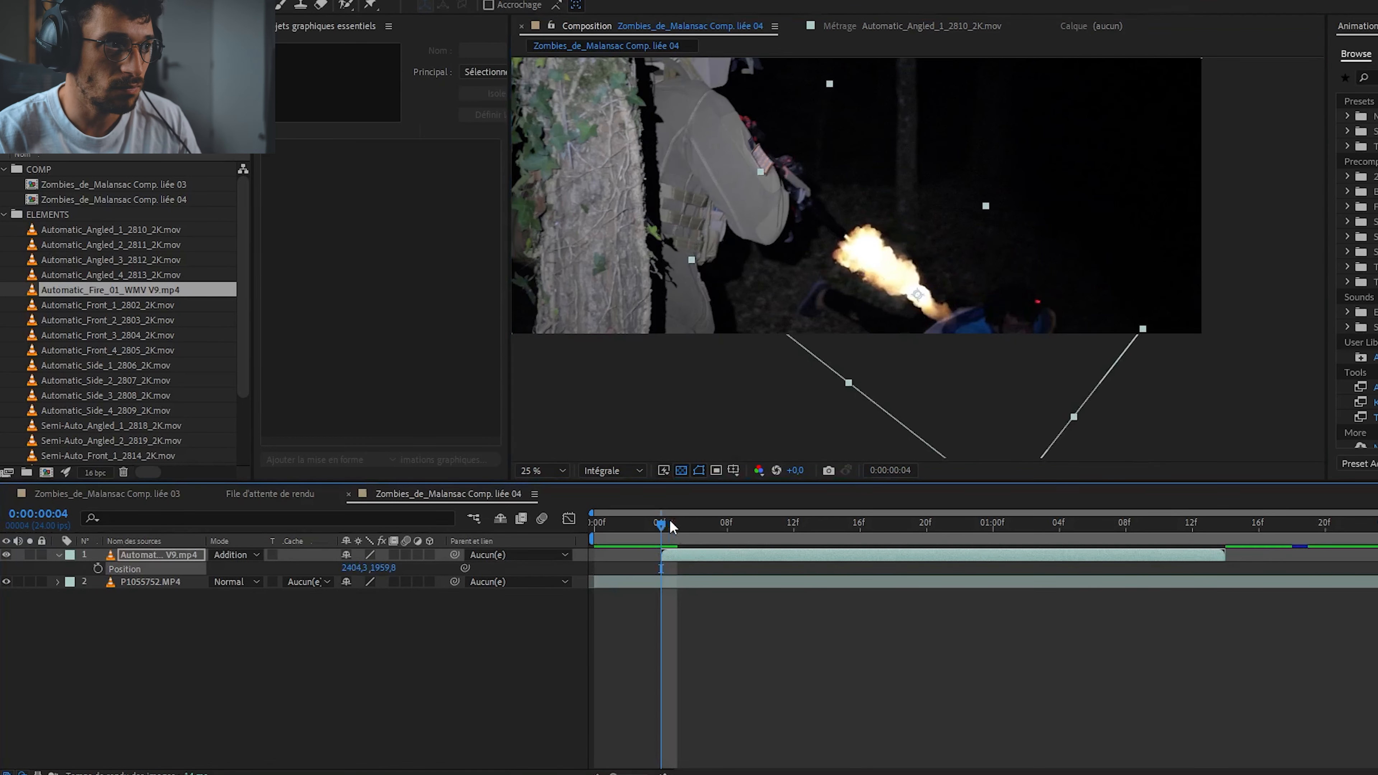
pyautogui.moveTo(671, 526)
pyautogui.mouseDown()
pyautogui.moveTo(705, 525)
pyautogui.moveTo(668, 526)
pyautogui.mouseUp()
pyautogui.click(99, 569)
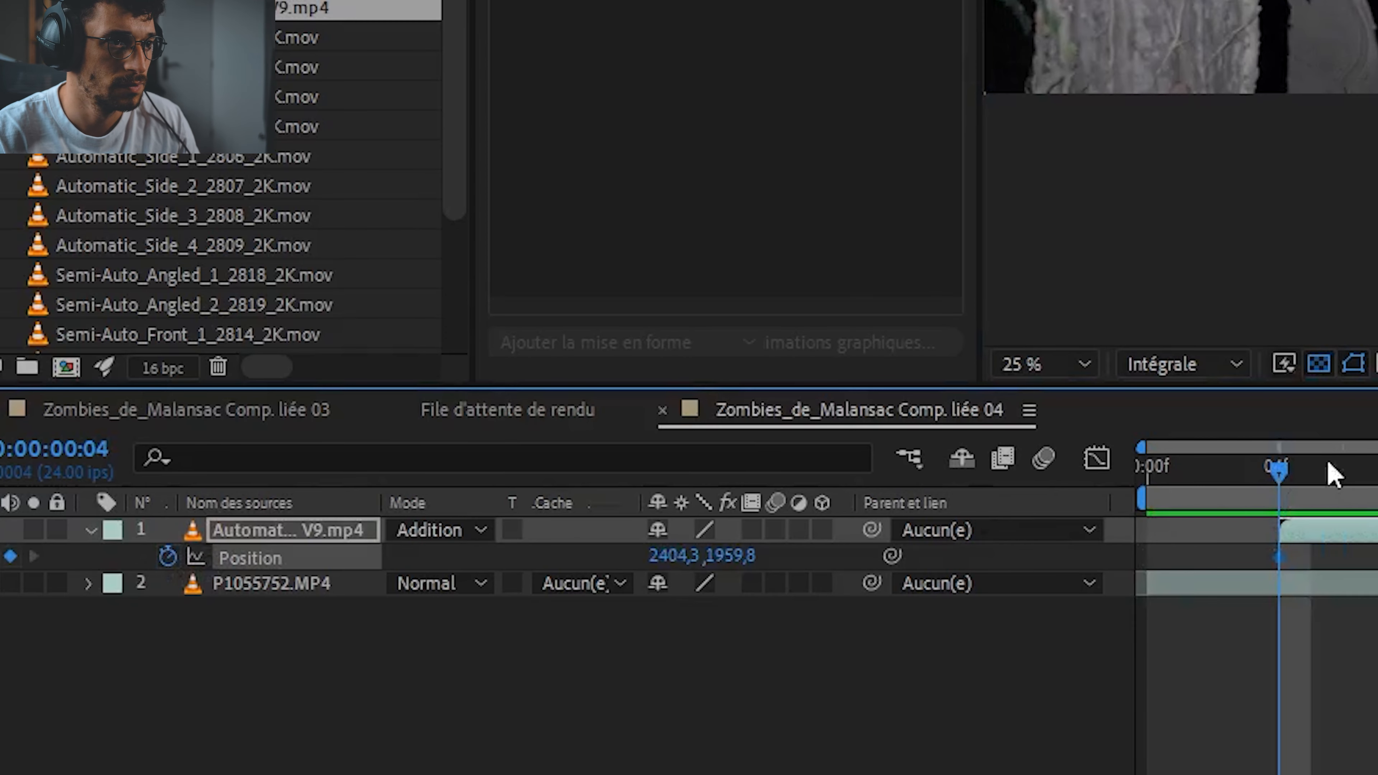
pyautogui.moveTo(1329, 470); pyautogui.dragTo(561, 578)
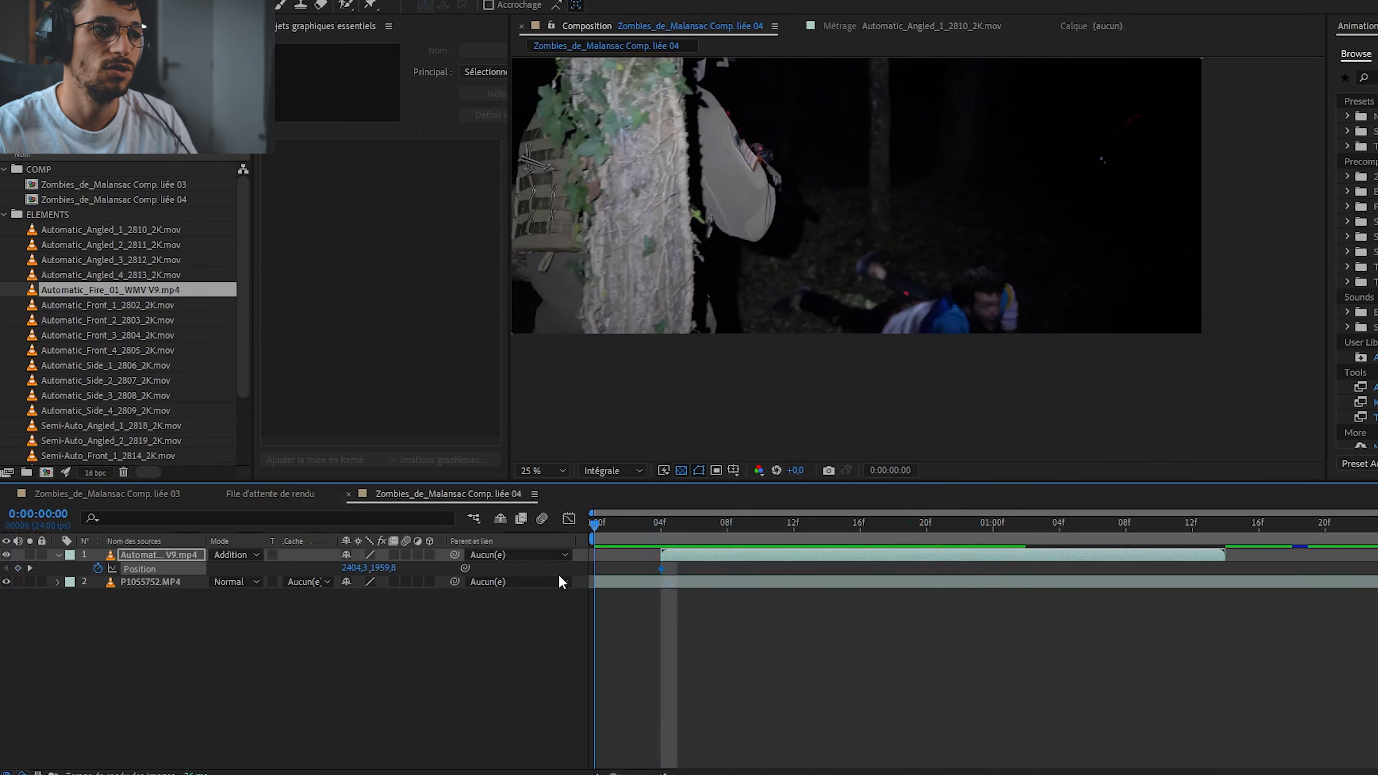
pyautogui.press('space')
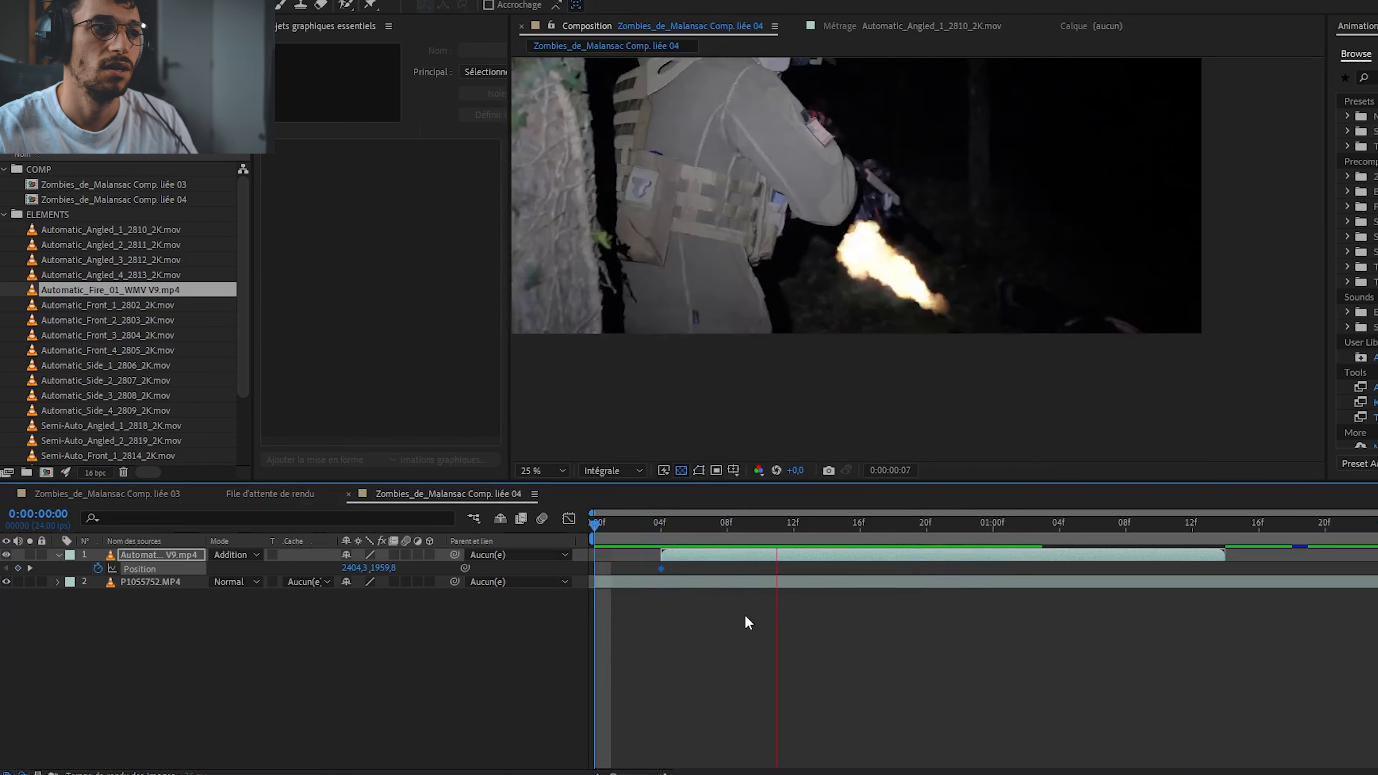
# Keyframe the flash's position to follow the muzzle at frame 6 (2404.3, 1727.8) and at frame 5.
pyautogui.moveTo(704, 539)
pyautogui.mouseDown()
pyautogui.moveTo(660, 533)
pyautogui.moveTo(694, 543)
pyautogui.mouseUp()
pyautogui.moveTo(894, 271); pyautogui.dragTo(891, 221)
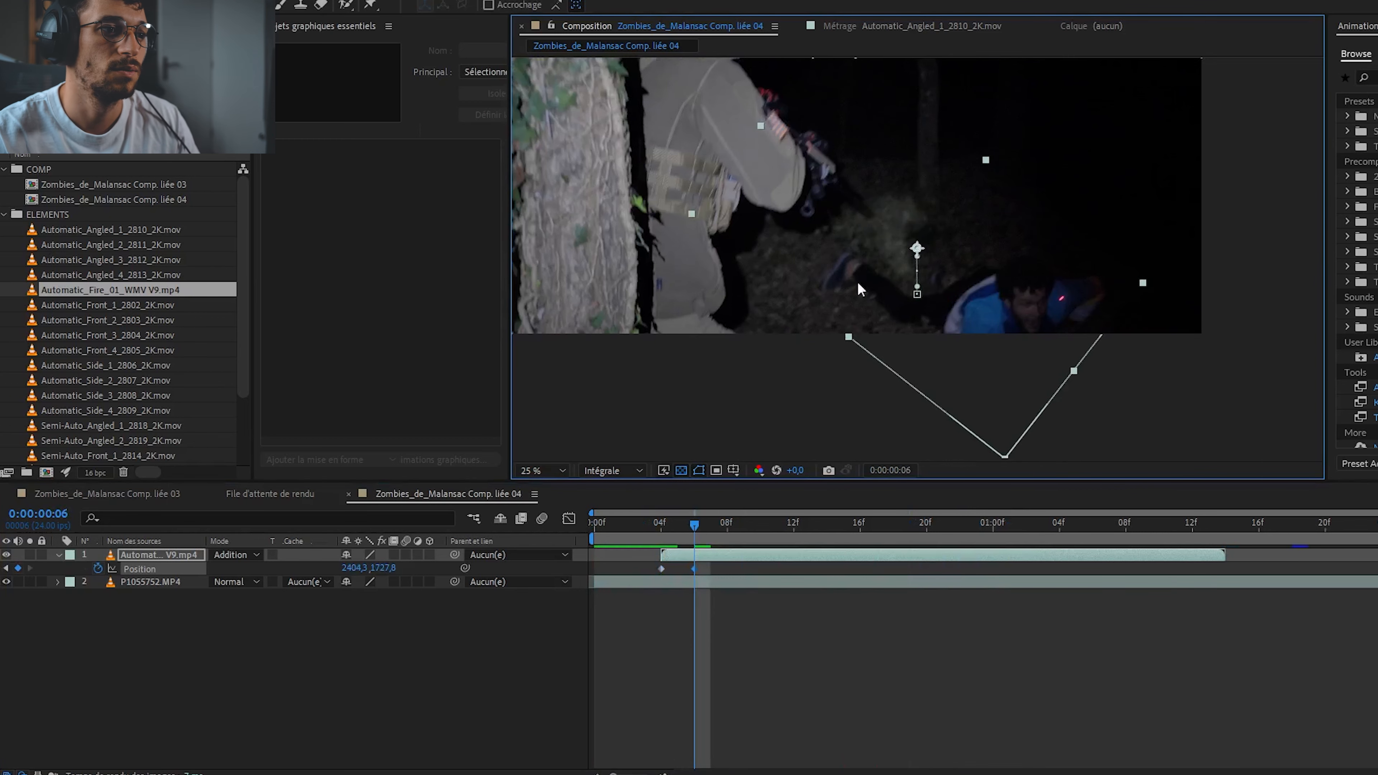
pyautogui.moveTo(695, 524)
pyautogui.mouseDown()
pyautogui.moveTo(652, 540)
pyautogui.moveTo(676, 538)
pyautogui.mouseUp()
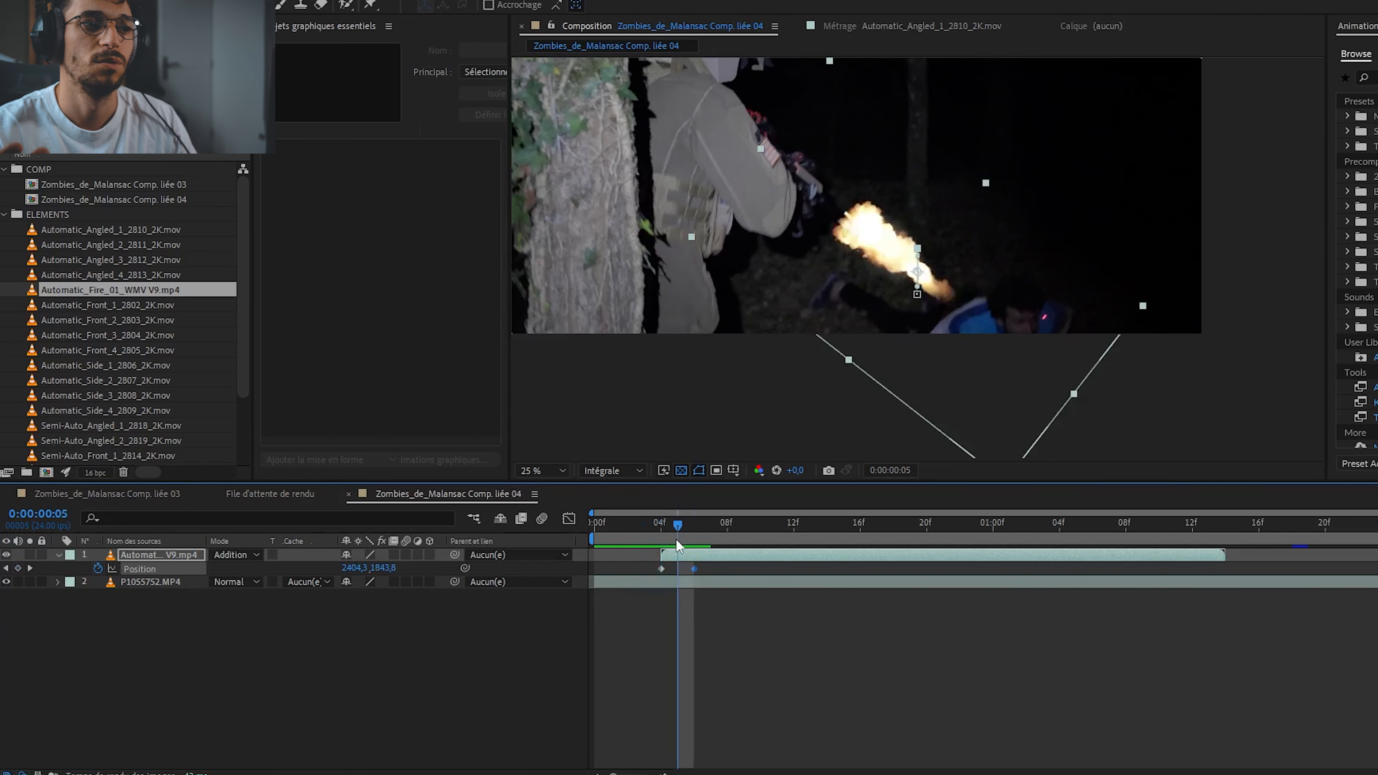
pyautogui.click(868, 227)
pyautogui.moveTo(867, 226)
pyautogui.mouseDown()
pyautogui.moveTo(858, 238)
pyautogui.moveTo(874, 243)
pyautogui.mouseUp()
# Reposition the flash at the muzzle with Position keyframes at frame 8 and at frame 11 (2812.3, 1939.8).
pyautogui.click(688, 524)
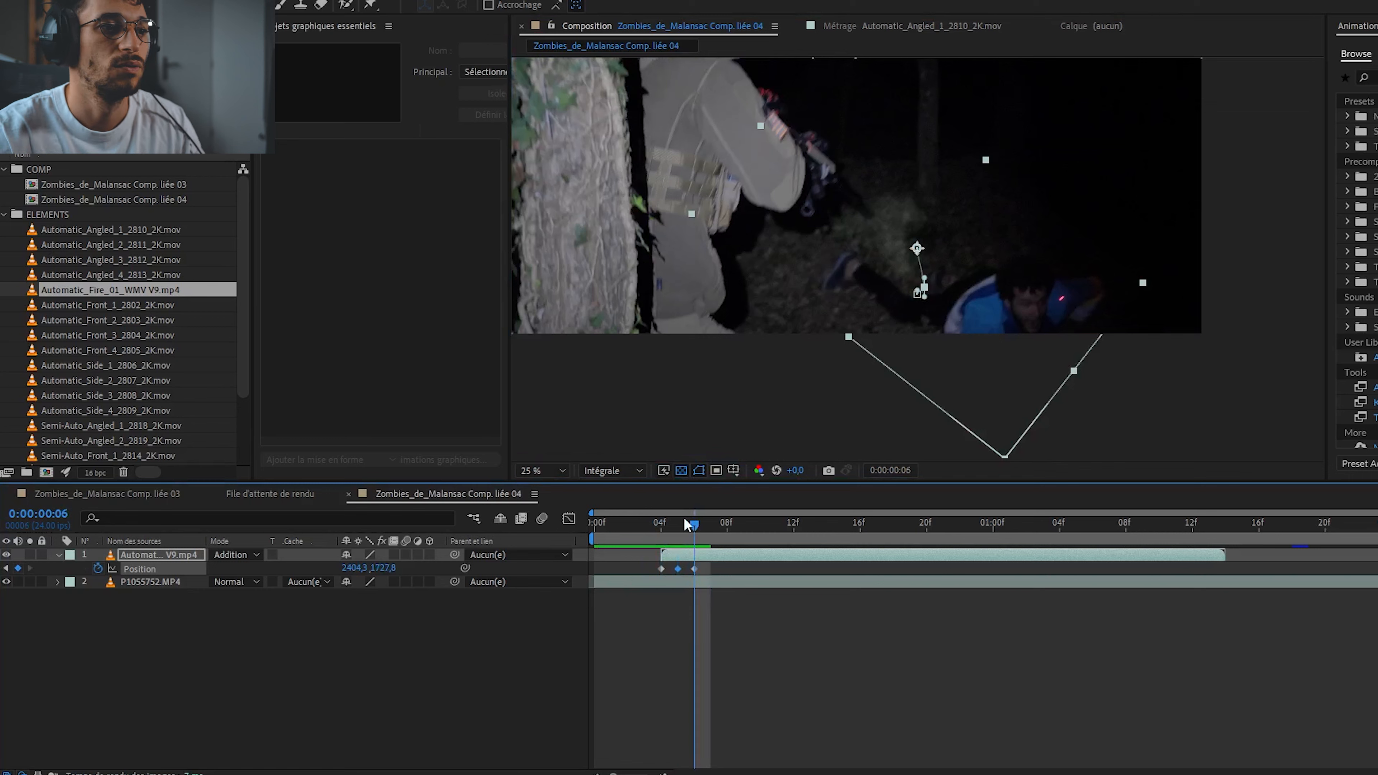
pyautogui.moveTo(704, 522)
pyautogui.mouseDown()
pyautogui.moveTo(727, 523)
pyautogui.moveTo(709, 523)
pyautogui.mouseUp()
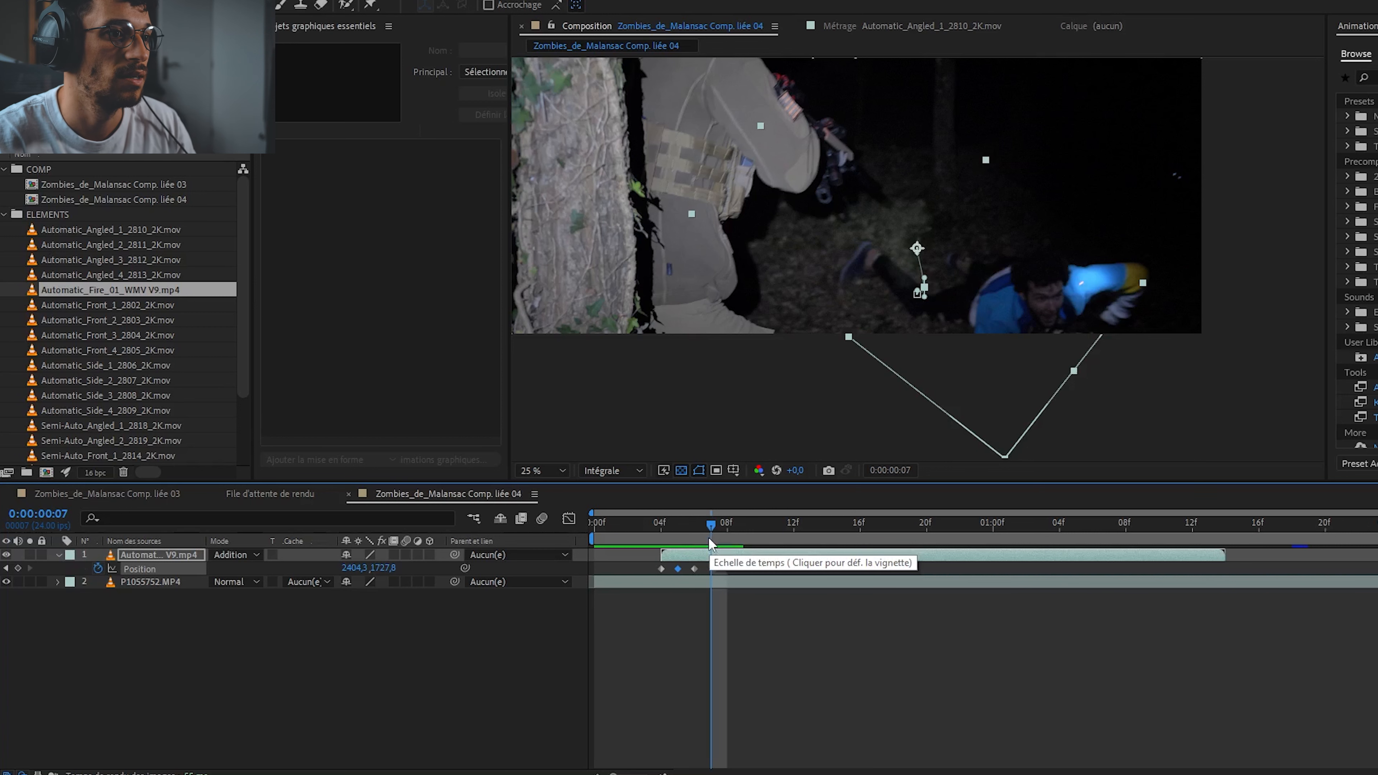
pyautogui.press('pagedown')
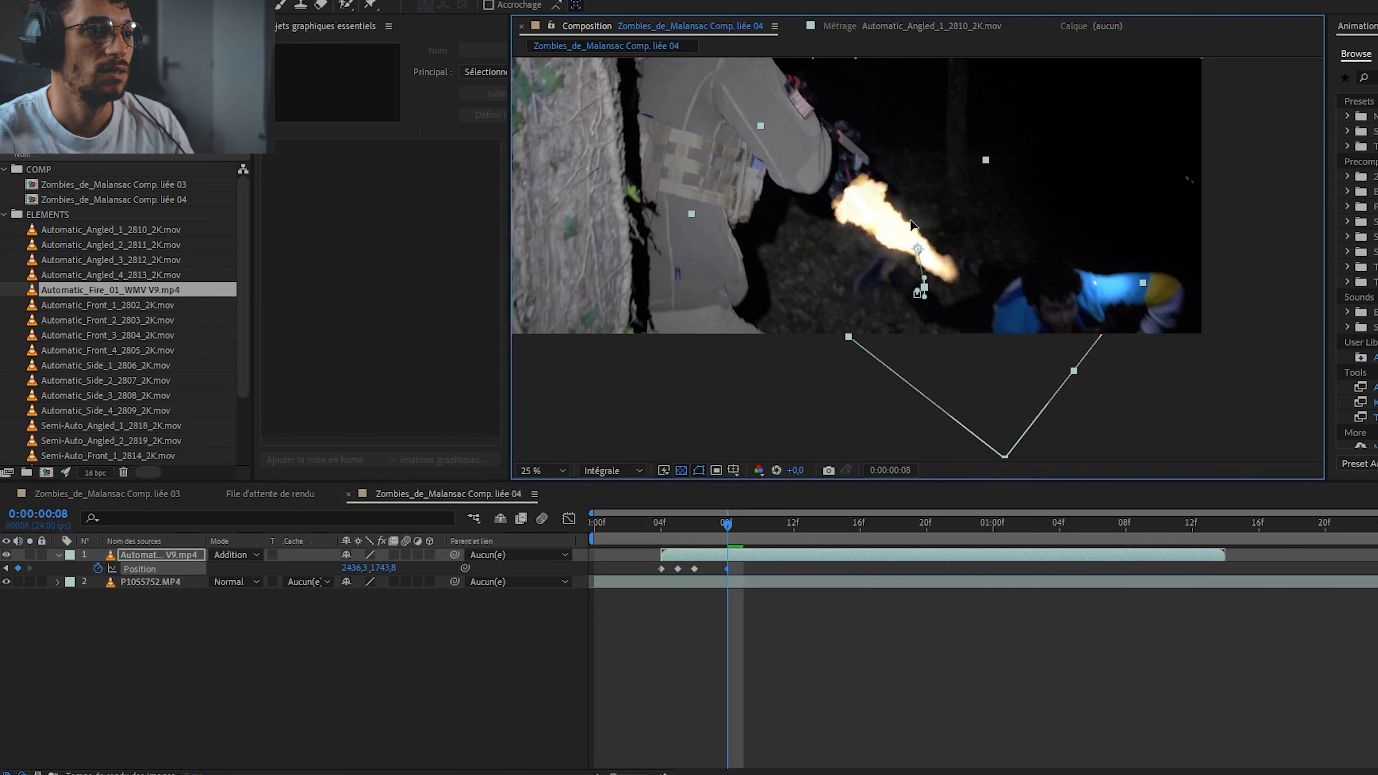
pyautogui.moveTo(886, 203); pyautogui.dragTo(923, 212)
pyautogui.moveTo(728, 533); pyautogui.dragTo(782, 546)
pyautogui.moveTo(920, 219); pyautogui.dragTo(942, 244)
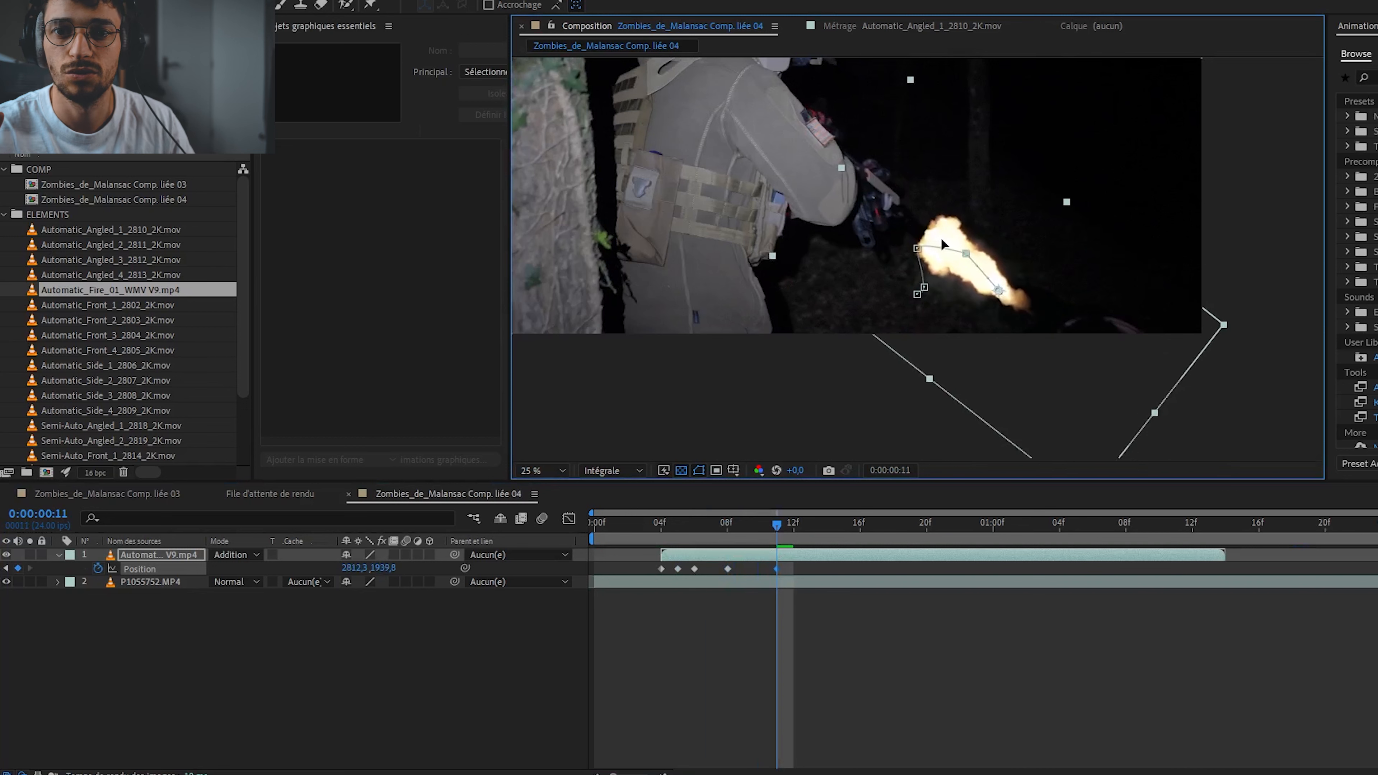
# Add Position keyframes at frames 14 and 17 so the flash keeps tracking the rifle's muzzle.
pyautogui.moveTo(785, 526); pyautogui.dragTo(830, 535)
pyautogui.moveTo(939, 224); pyautogui.dragTo(969, 245)
pyautogui.moveTo(827, 534); pyautogui.dragTo(879, 538)
pyautogui.moveTo(992, 257); pyautogui.dragTo(1009, 255)
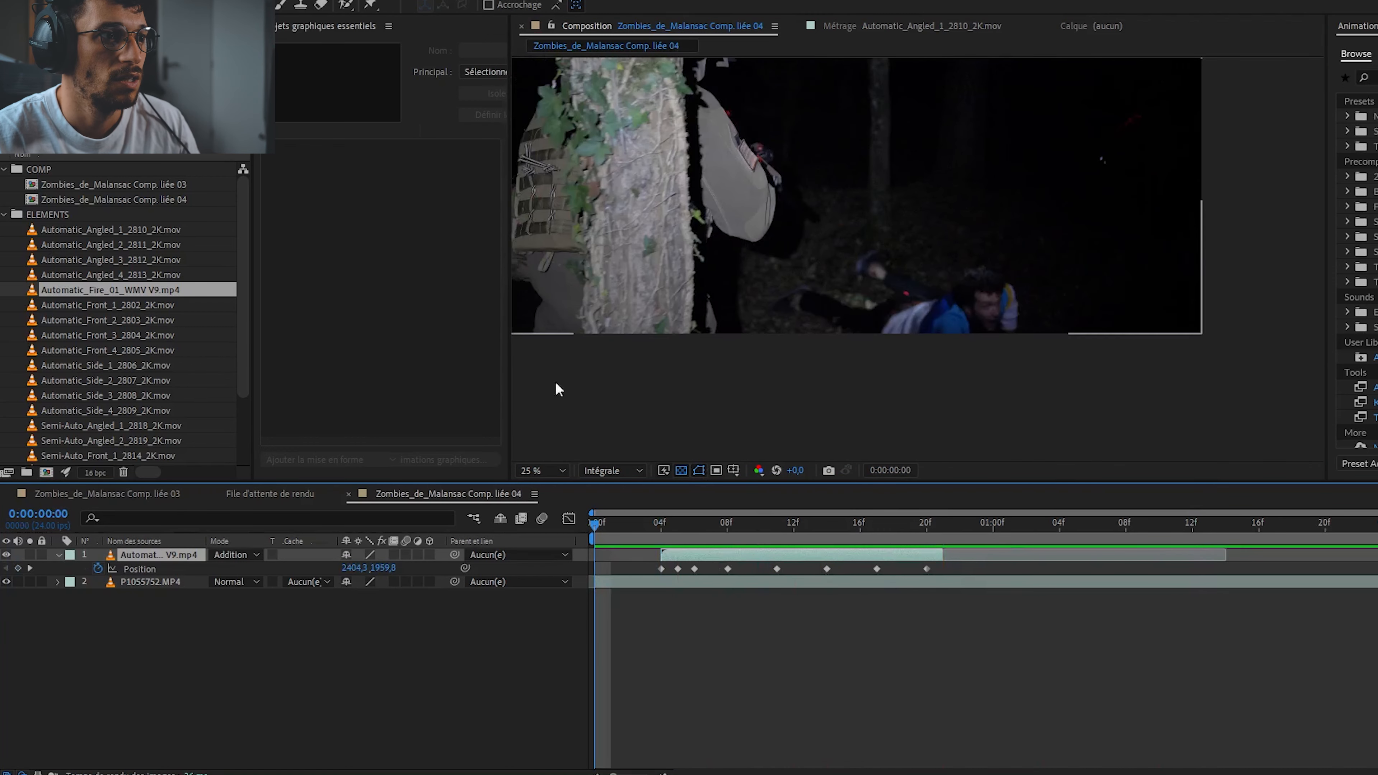
# Fit the whole composition in the viewer and preview the animated muzzle flash from frame 0.
pyautogui.click(559, 470)
pyautogui.click(570, 487)
pyautogui.press('space')
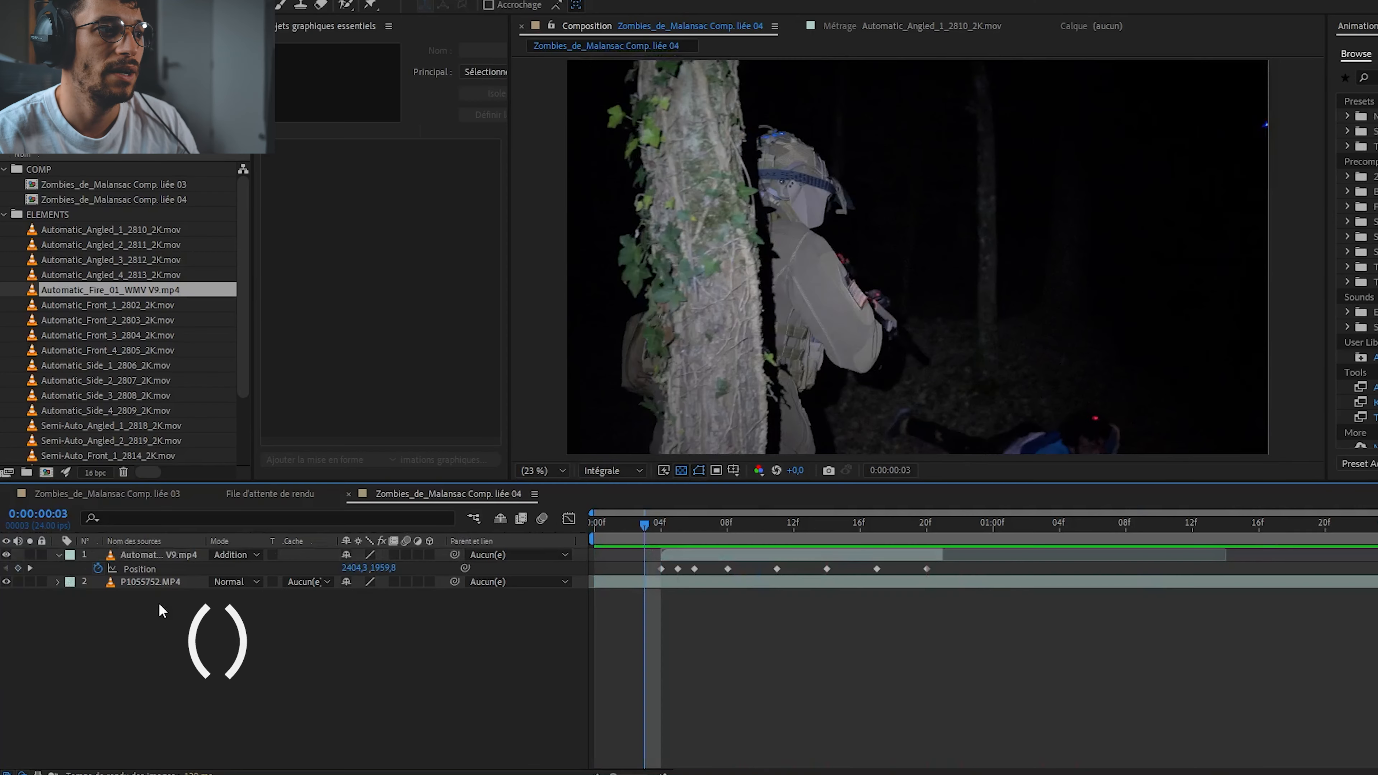
# Duplicate the P1055752.MP4 layer and place the copy above the muzzle flash layer.
pyautogui.click(137, 580)
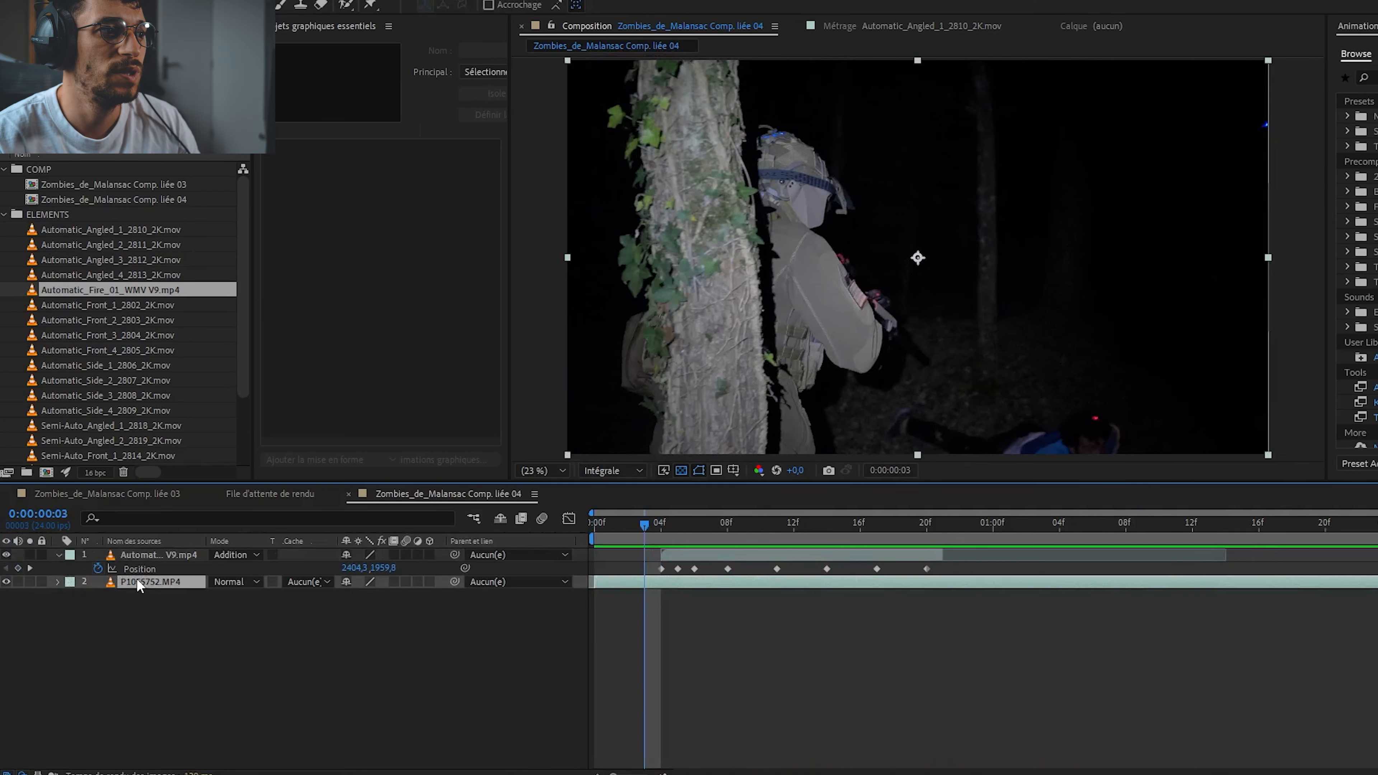
pyautogui.hotkey('ctrl', 'd')
pyautogui.moveTo(152, 583); pyautogui.dragTo(155, 550)
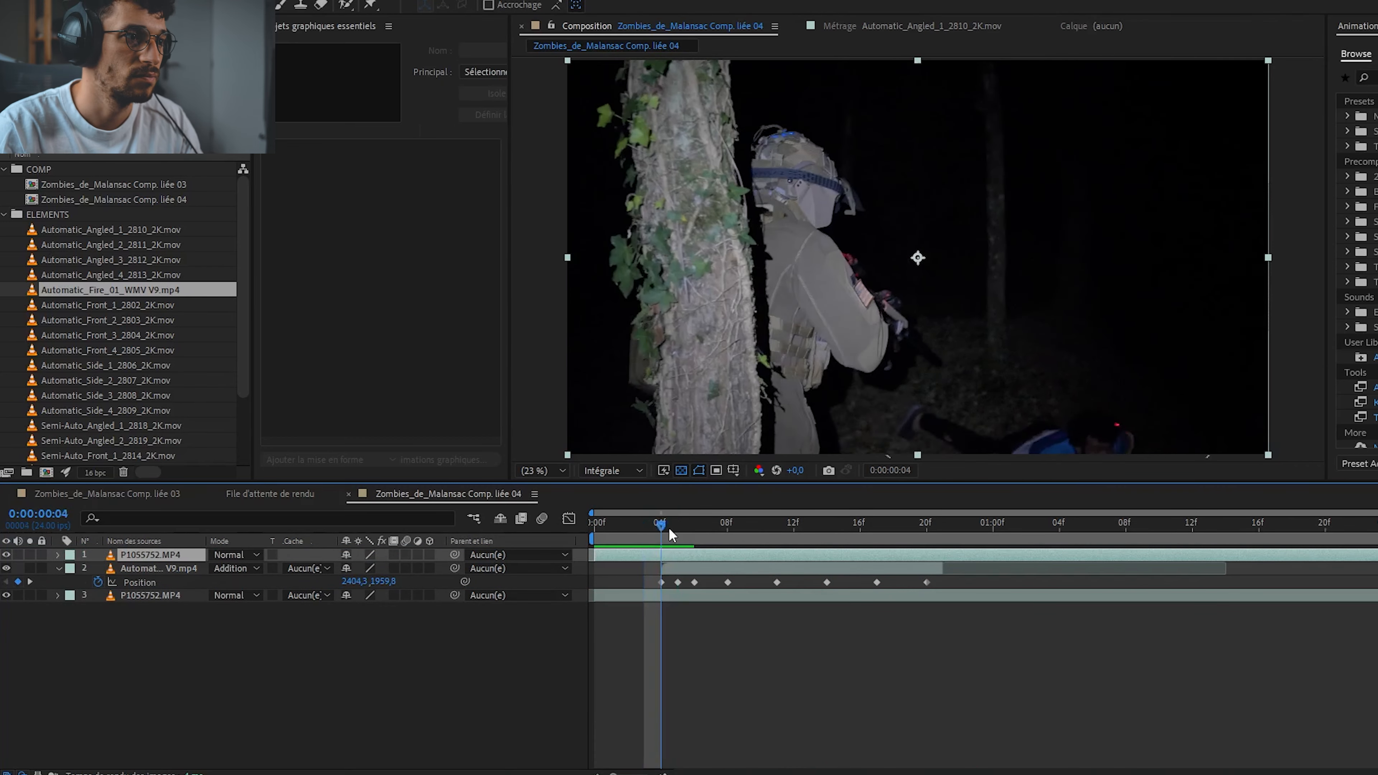
# Set the upper P1055752.MP4 copy's blending mode to Addition, viewed at frame 4.
pyautogui.click(667, 524)
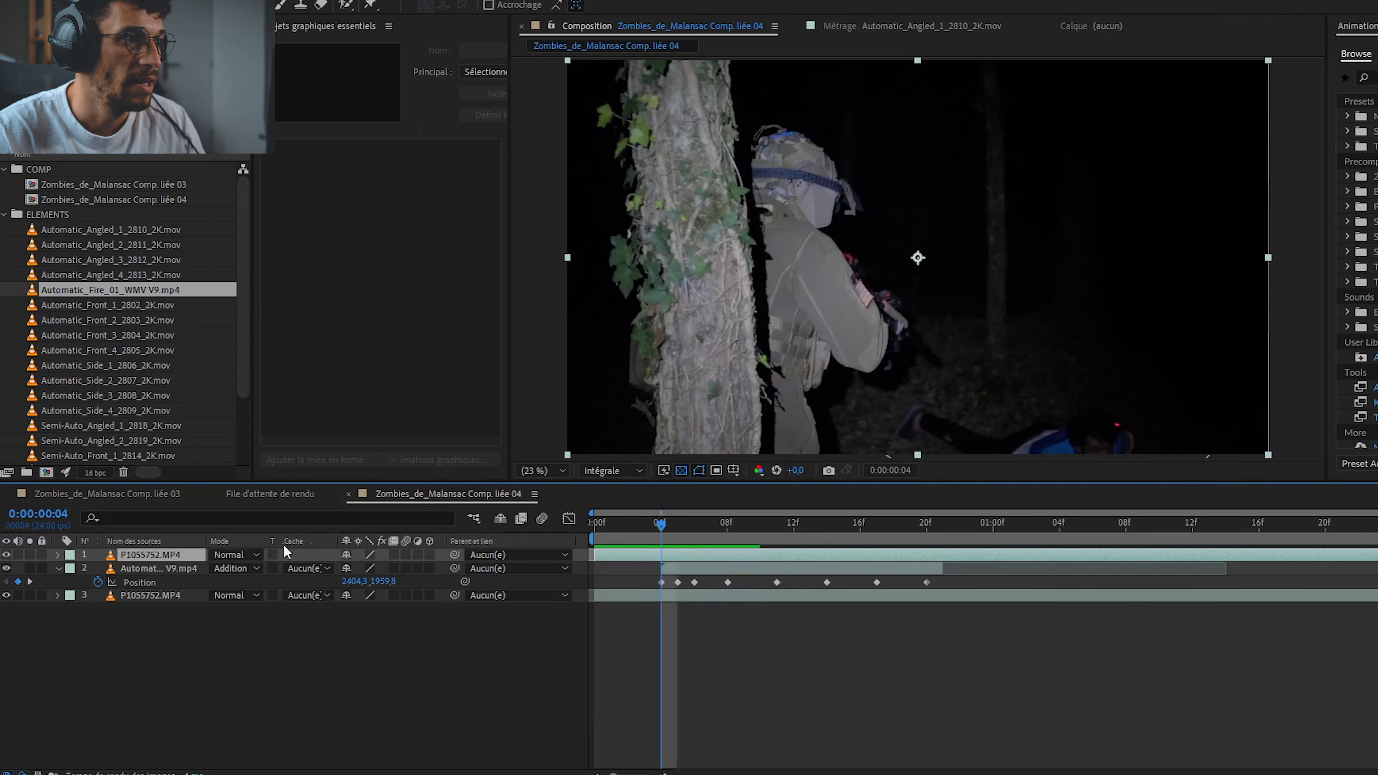
pyautogui.click(252, 554)
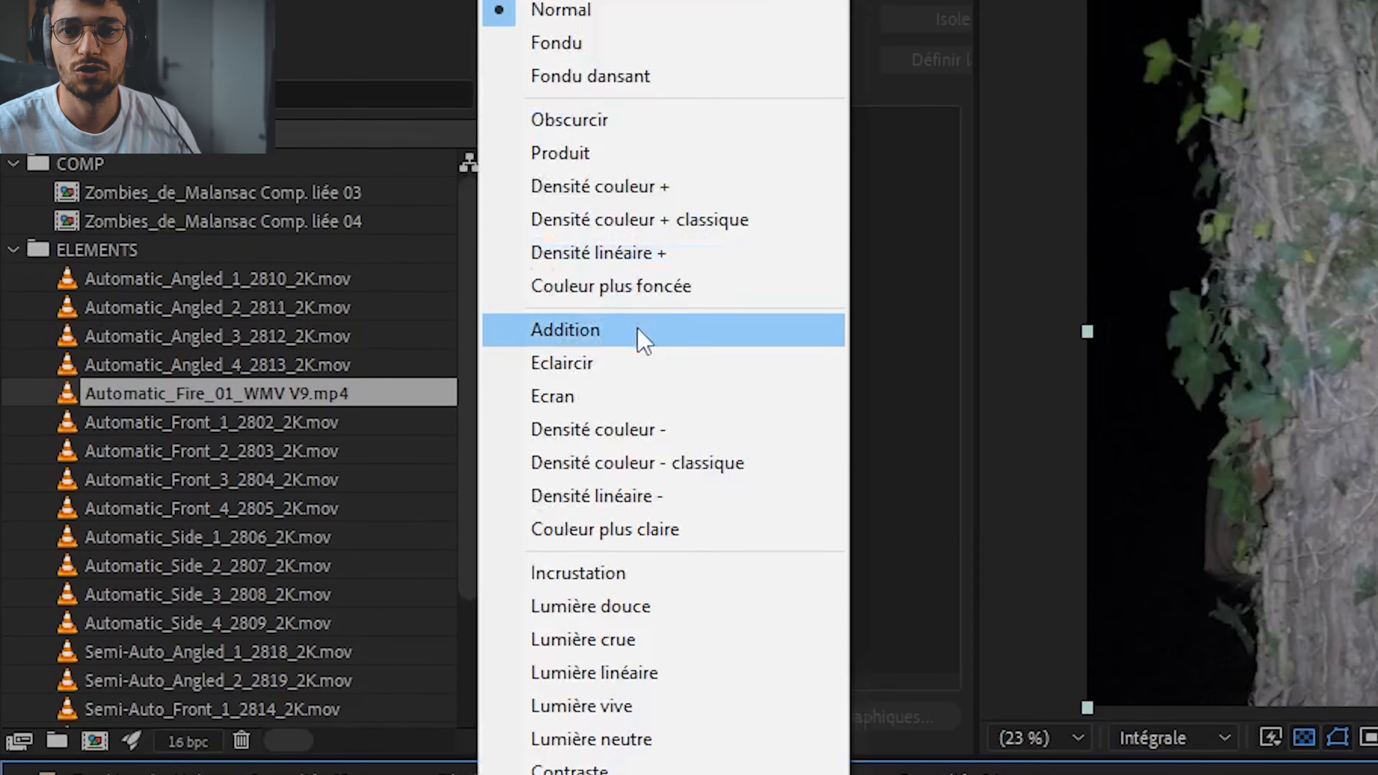
pyautogui.click(332, 266)
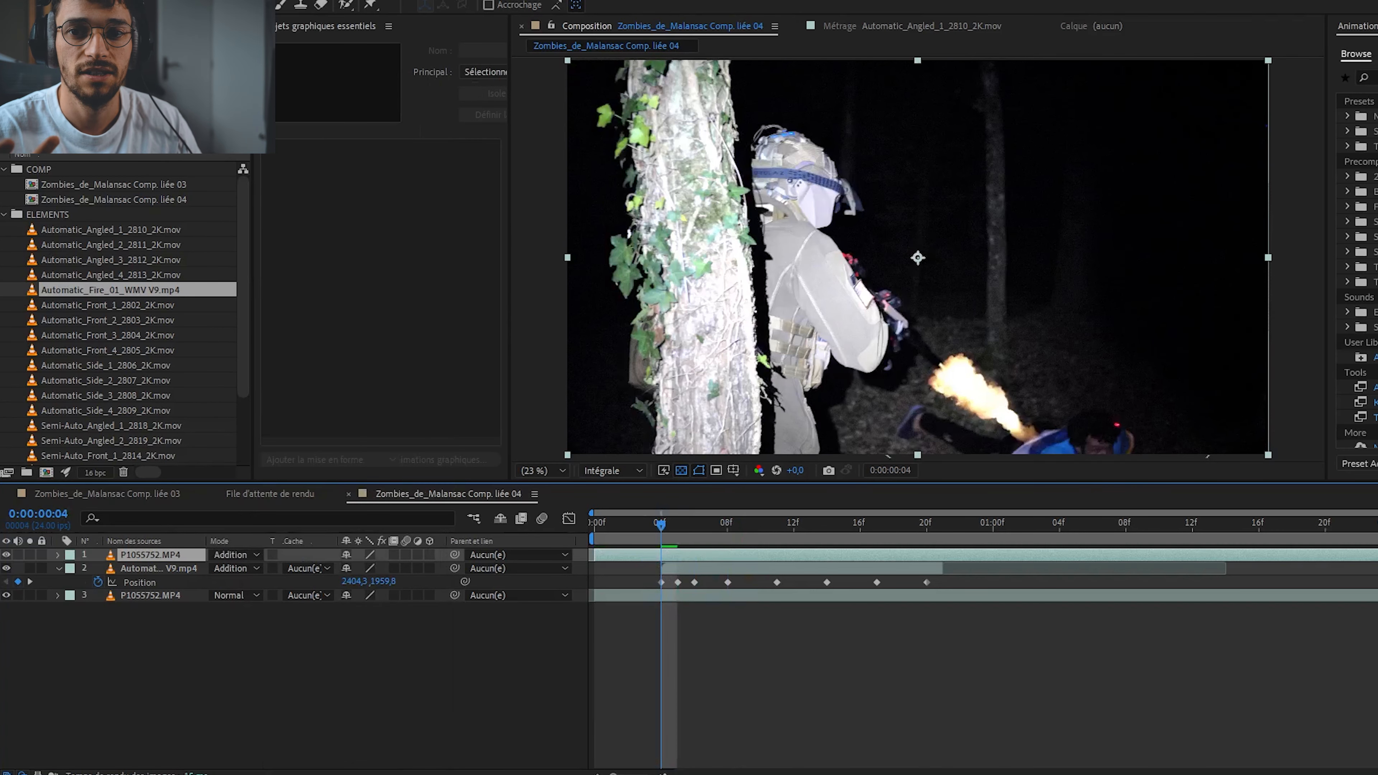
# Start a Pen mask on the upper P1055752.MP4 layer, tracing down the soldier's body from the helmet.
pyautogui.press('g')
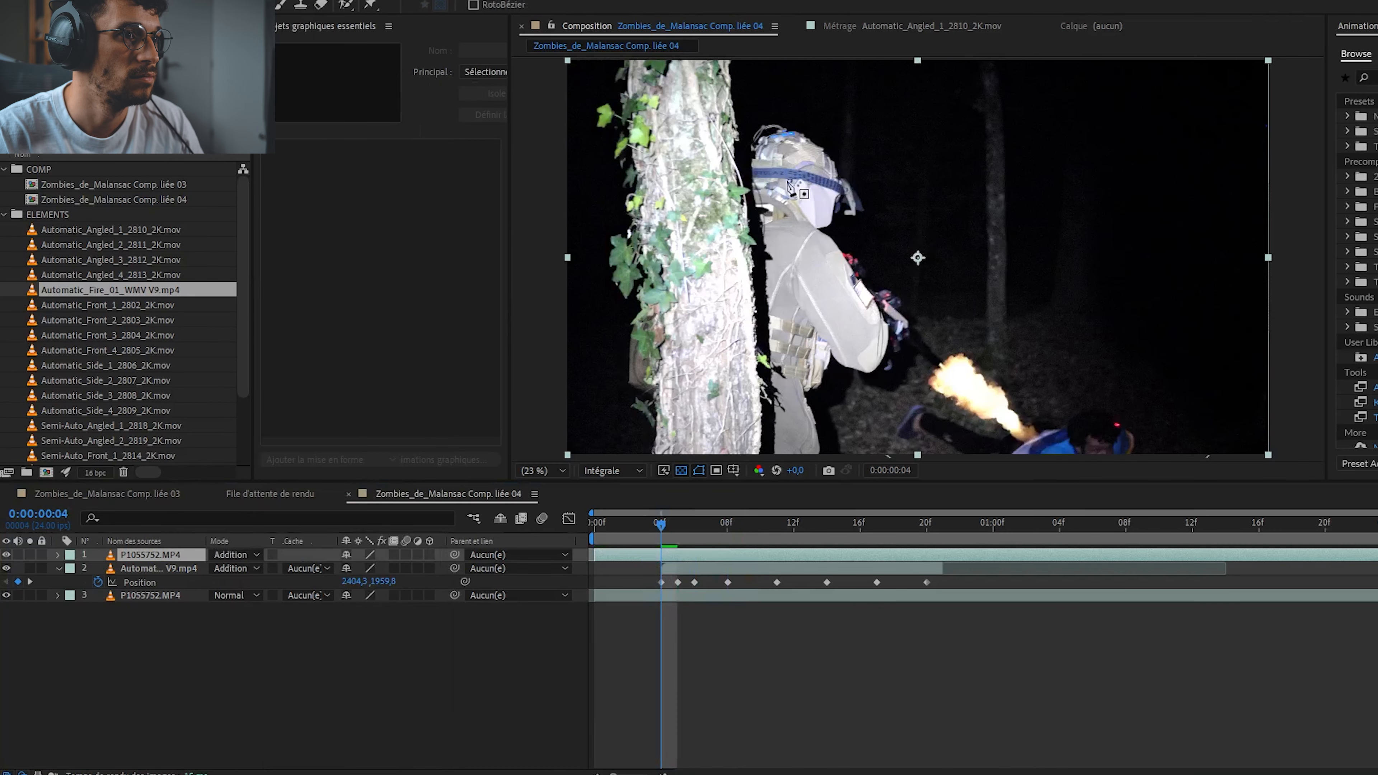
pyautogui.click(814, 153)
pyautogui.moveTo(791, 192); pyautogui.dragTo(811, 234)
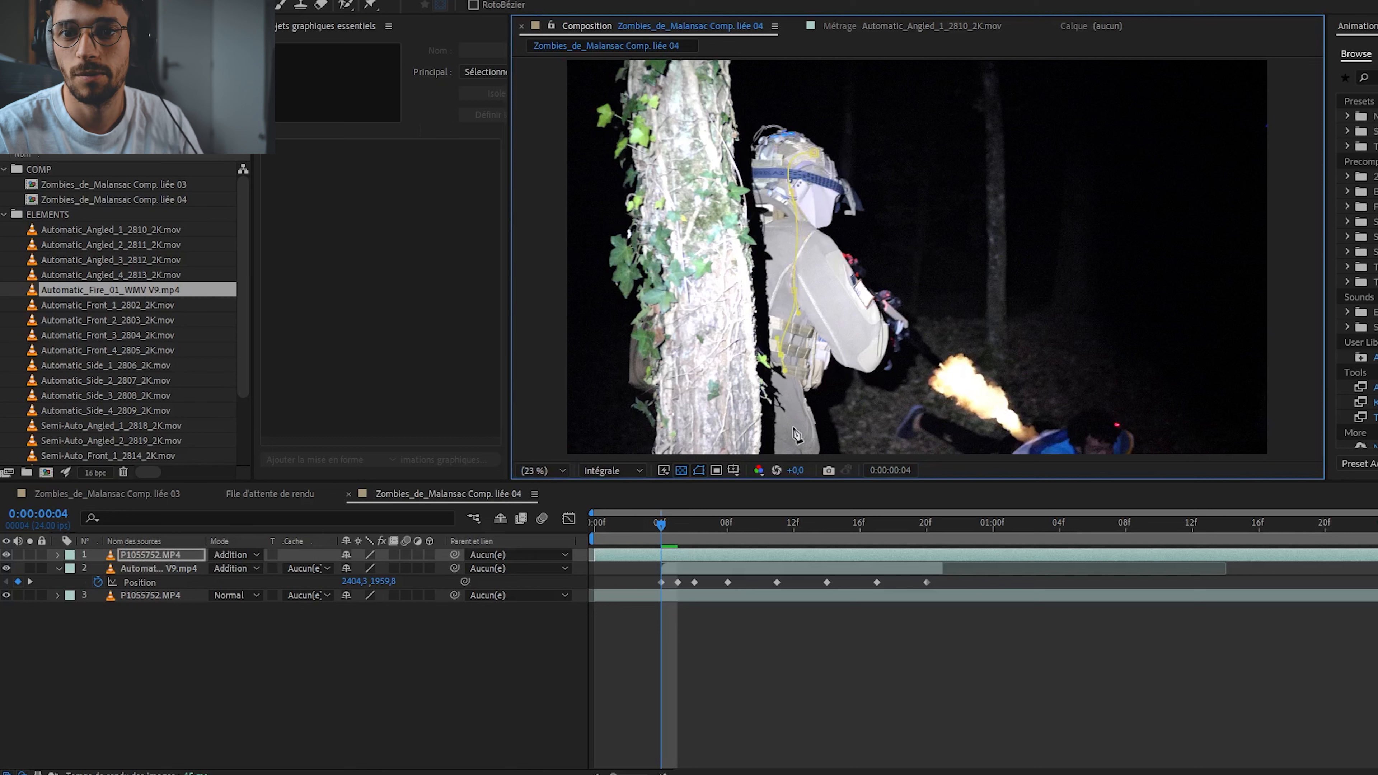
pyautogui.click(830, 155)
pyautogui.moveTo(895, 144); pyautogui.dragTo(1016, 120)
pyautogui.moveTo(1208, 217); pyautogui.dragTo(1263, 345)
pyautogui.moveTo(1307, 441); pyautogui.dragTo(1212, 466)
pyautogui.press(',')
pyautogui.press(',')
pyautogui.press(',')
pyautogui.press(',')
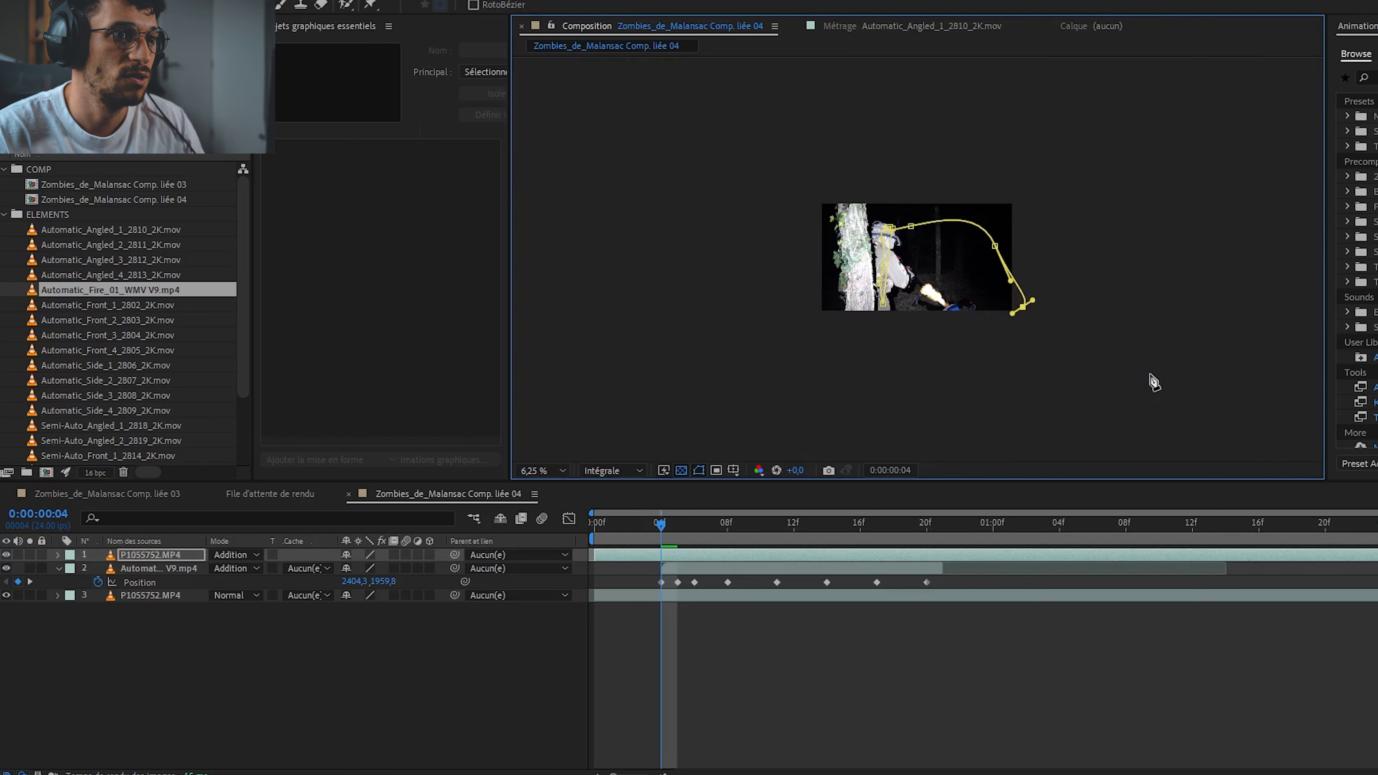
pyautogui.moveTo(958, 347)
pyautogui.mouseDown()
pyautogui.moveTo(926, 336)
pyautogui.moveTo(946, 345)
pyautogui.mouseUp()
pyautogui.click(879, 305)
pyautogui.keyDown('ctrl'); pyautogui.click(884, 303); pyautogui.keyUp('ctrl')
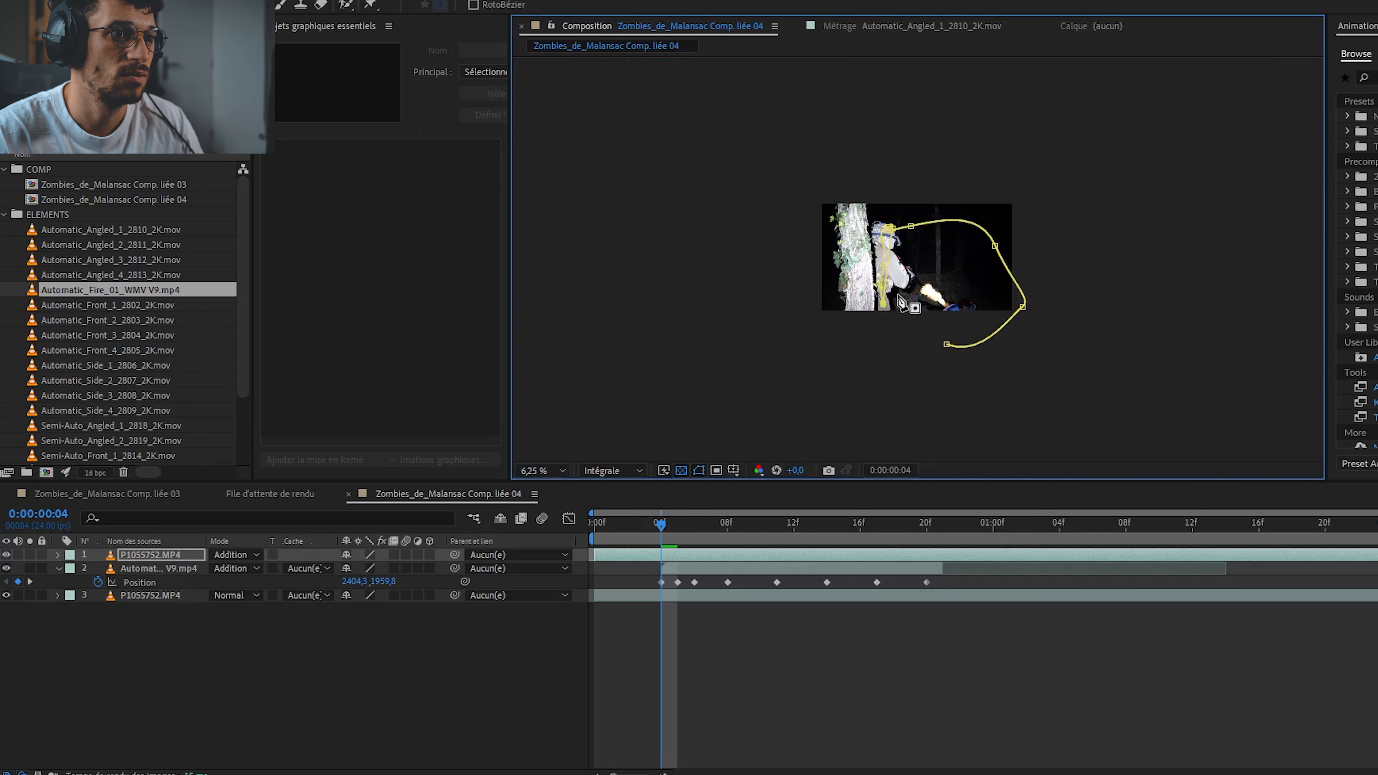
pyautogui.scroll(1, 926, 330)
pyautogui.hotkey('ctrl', 'z')
pyautogui.hotkey('ctrl', 'z')
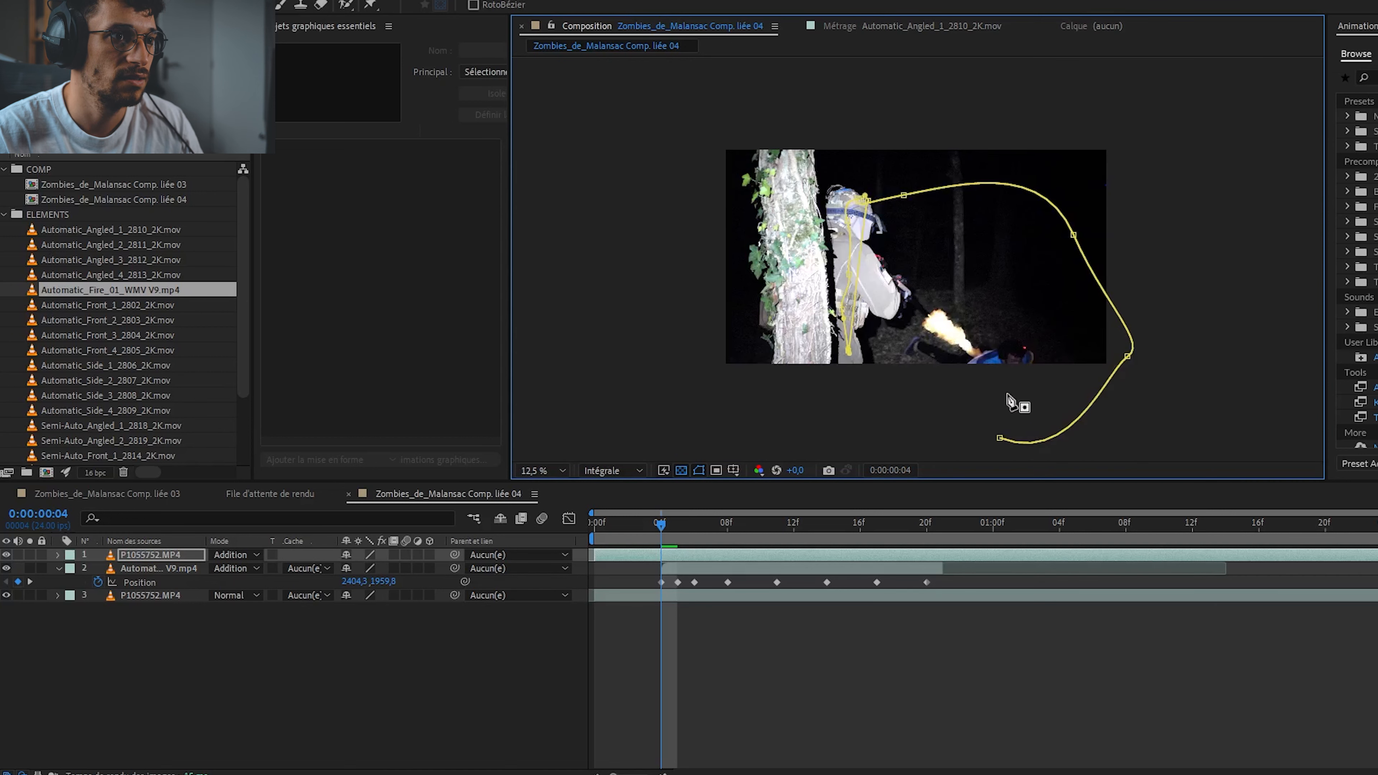
pyautogui.hotkey('ctrl', 'z')
pyautogui.hotkey('ctrl', 'z')
pyautogui.moveTo(1006, 437); pyautogui.dragTo(934, 403)
pyautogui.click(880, 390)
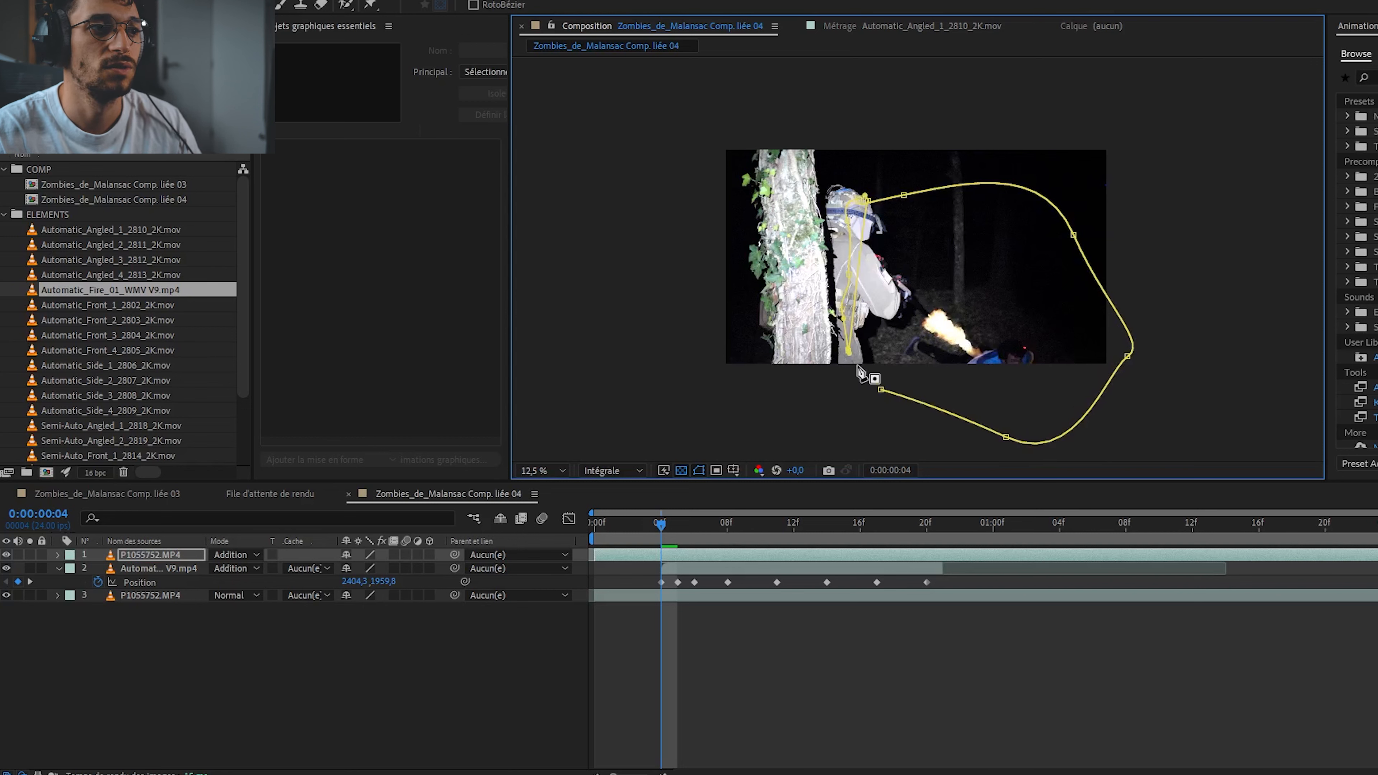
pyautogui.hotkey('ctrl', 'z')
pyautogui.click(923, 422)
pyautogui.click(901, 418)
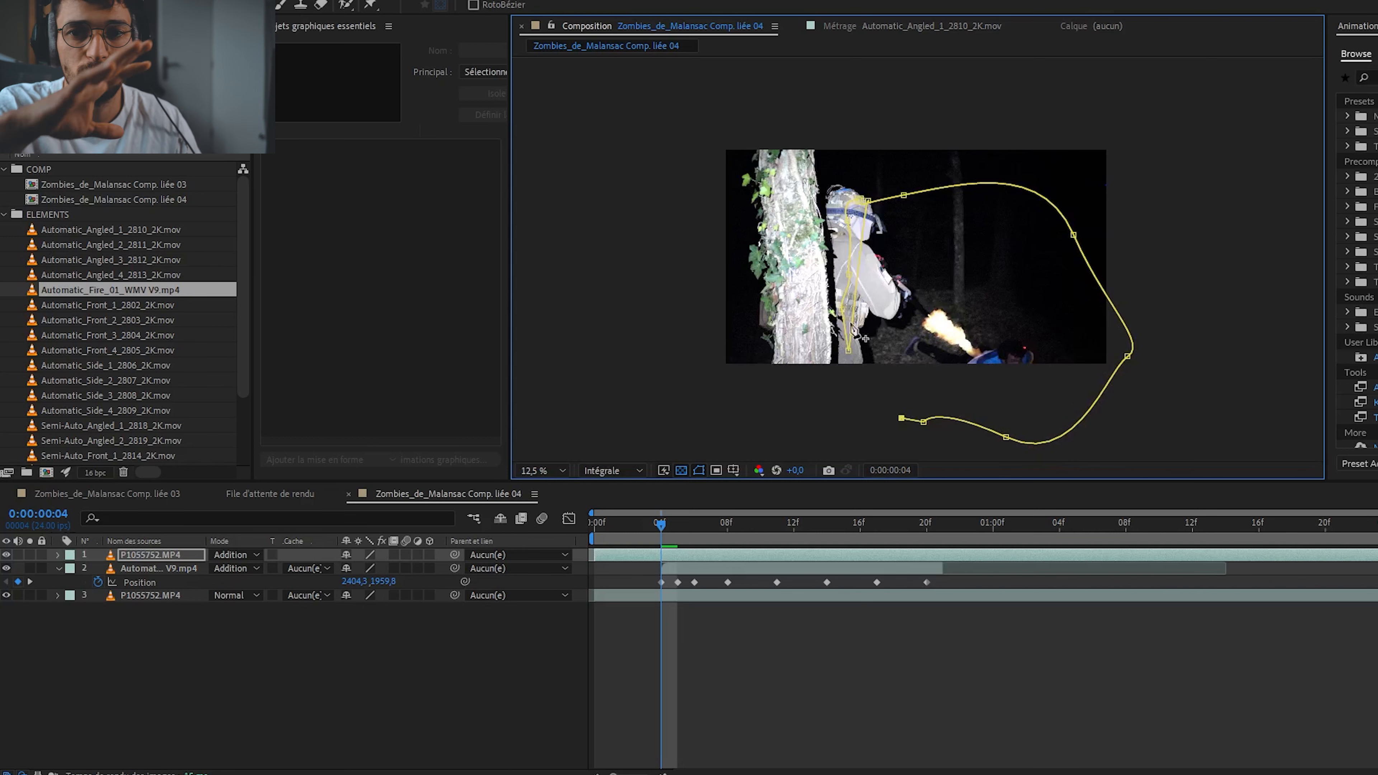
pyautogui.hotkey('ctrl', 'z')
pyautogui.hotkey('ctrl', 'z')
pyautogui.hotkey('ctrl', 'z')
pyautogui.hotkey('ctrl', 'z')
pyautogui.hotkey('ctrl', 'z')
pyautogui.hotkey('ctrl', 'z')
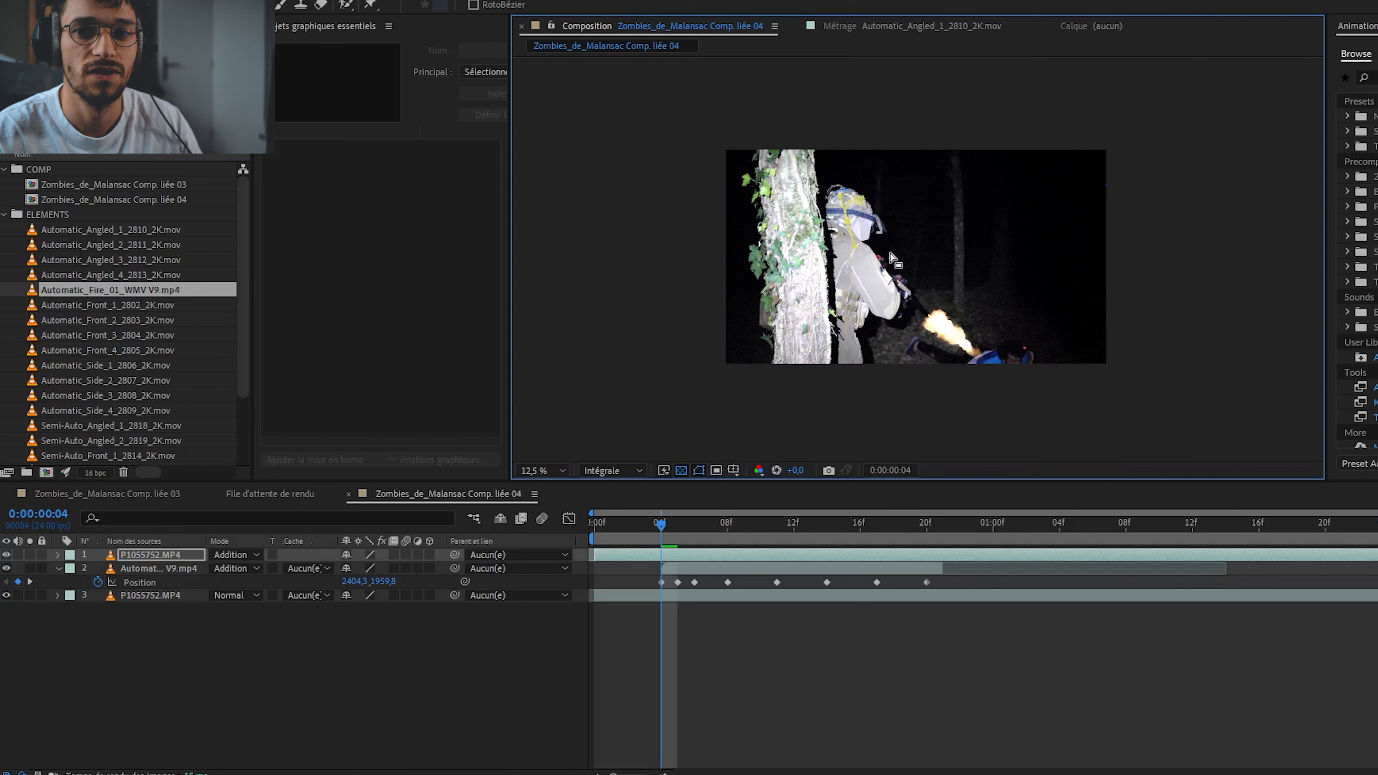
# Carry the mask in a curve below, to the right of and above the frame, and close it at the soldier's helmet.
pyautogui.moveTo(892, 396); pyautogui.dragTo(932, 396)
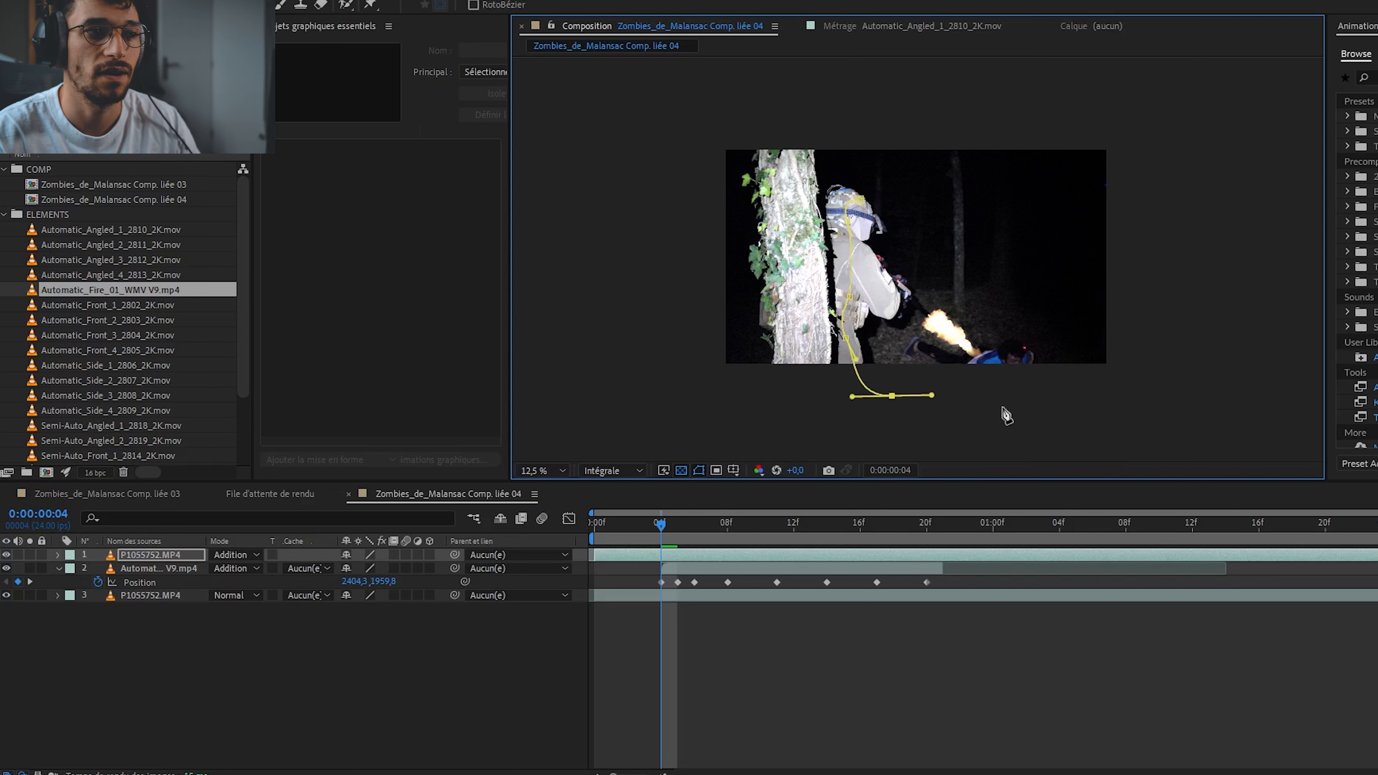
pyautogui.moveTo(1092, 406); pyautogui.dragTo(1138, 364)
pyautogui.moveTo(1152, 233); pyautogui.dragTo(1105, 149)
pyautogui.moveTo(1003, 134); pyautogui.dragTo(925, 132)
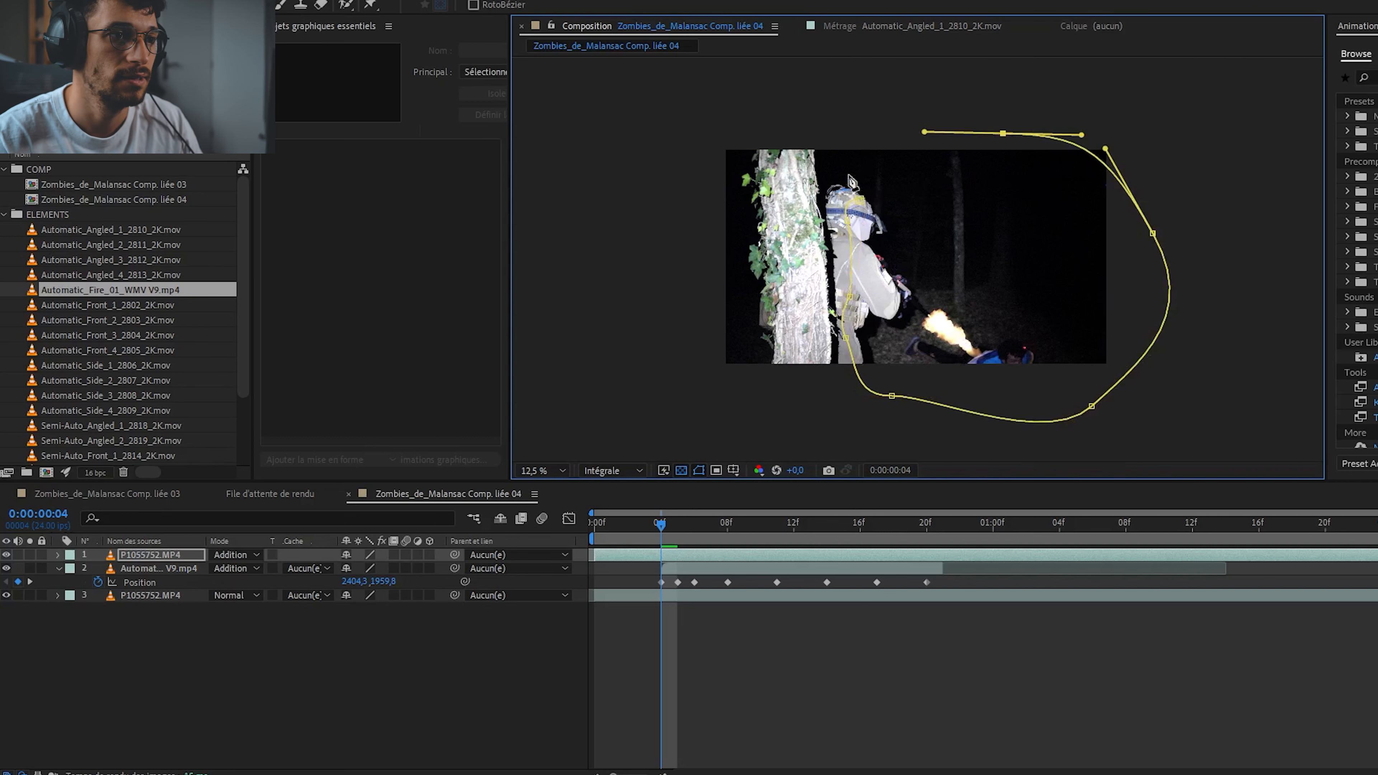
pyautogui.click(860, 202)
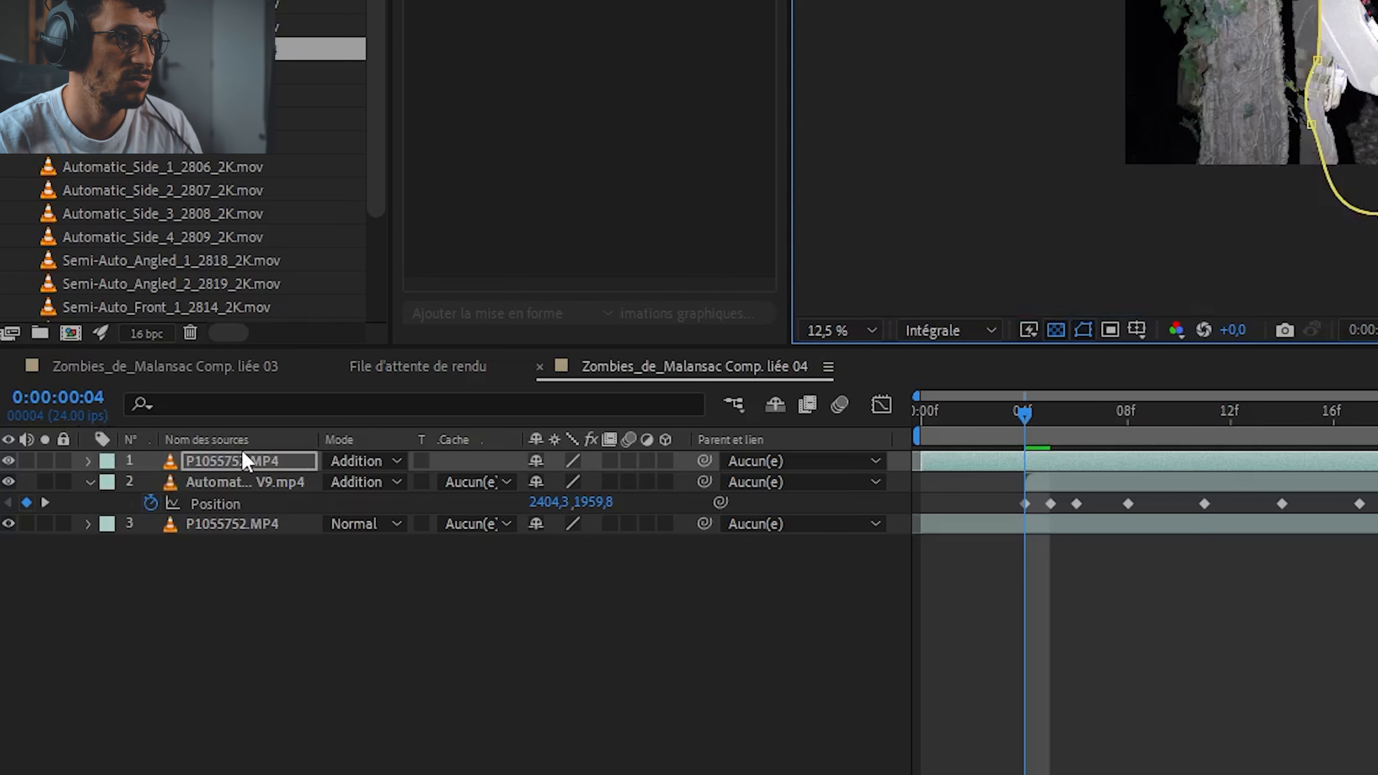
# Show the mask's properties on the upper P1055752.MP4 layer and set its mask feather to 681 pixels.
pyautogui.press('m')
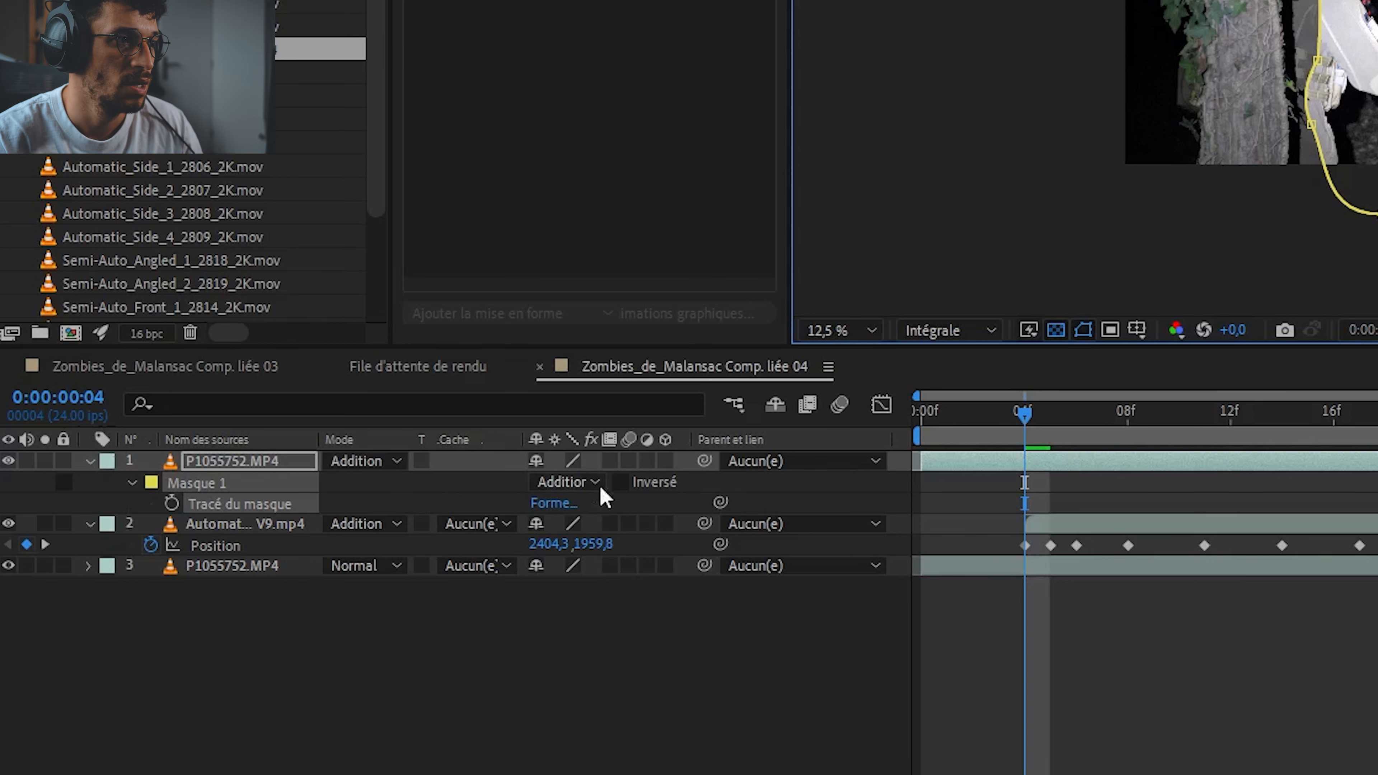
pyautogui.press('m')
pyautogui.press('m')
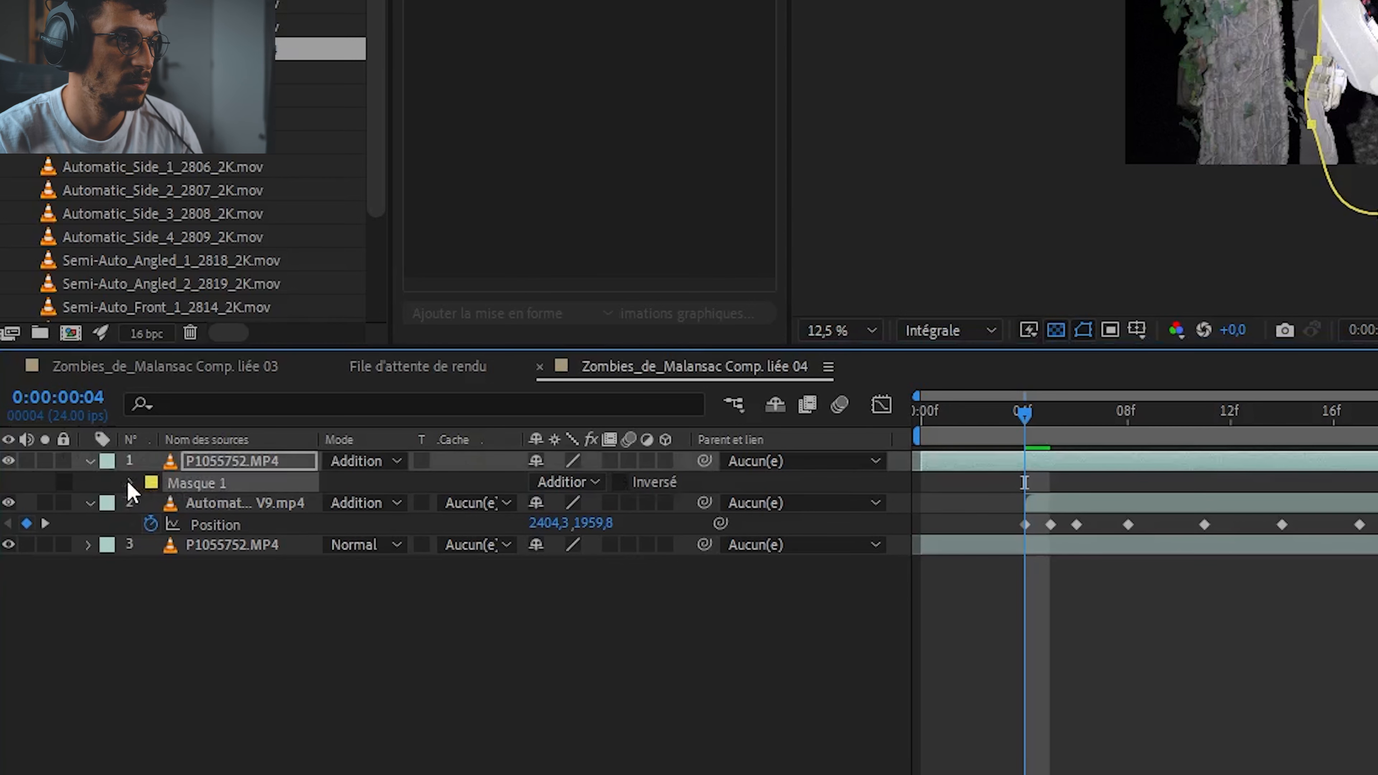
pyautogui.click(596, 521)
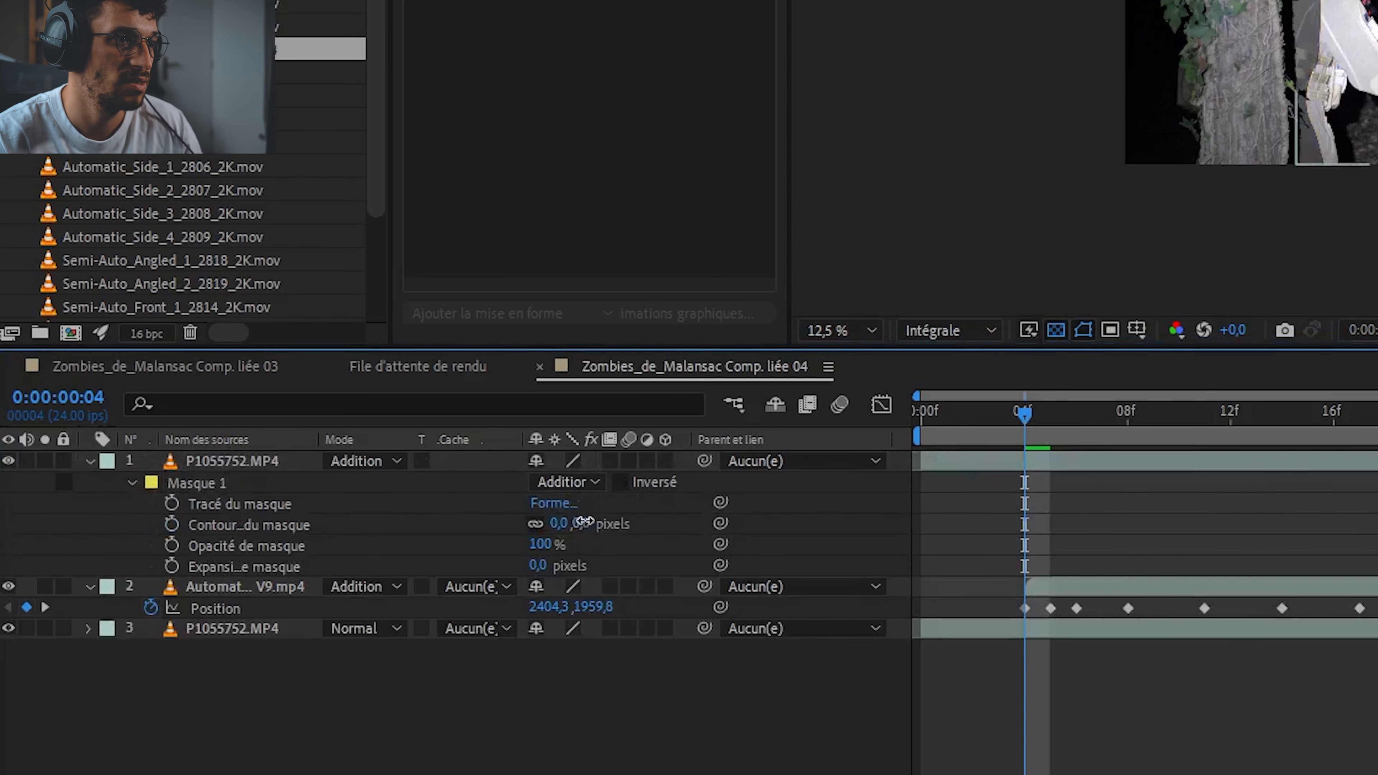
pyautogui.moveTo(586, 526); pyautogui.dragTo(1335, 576)
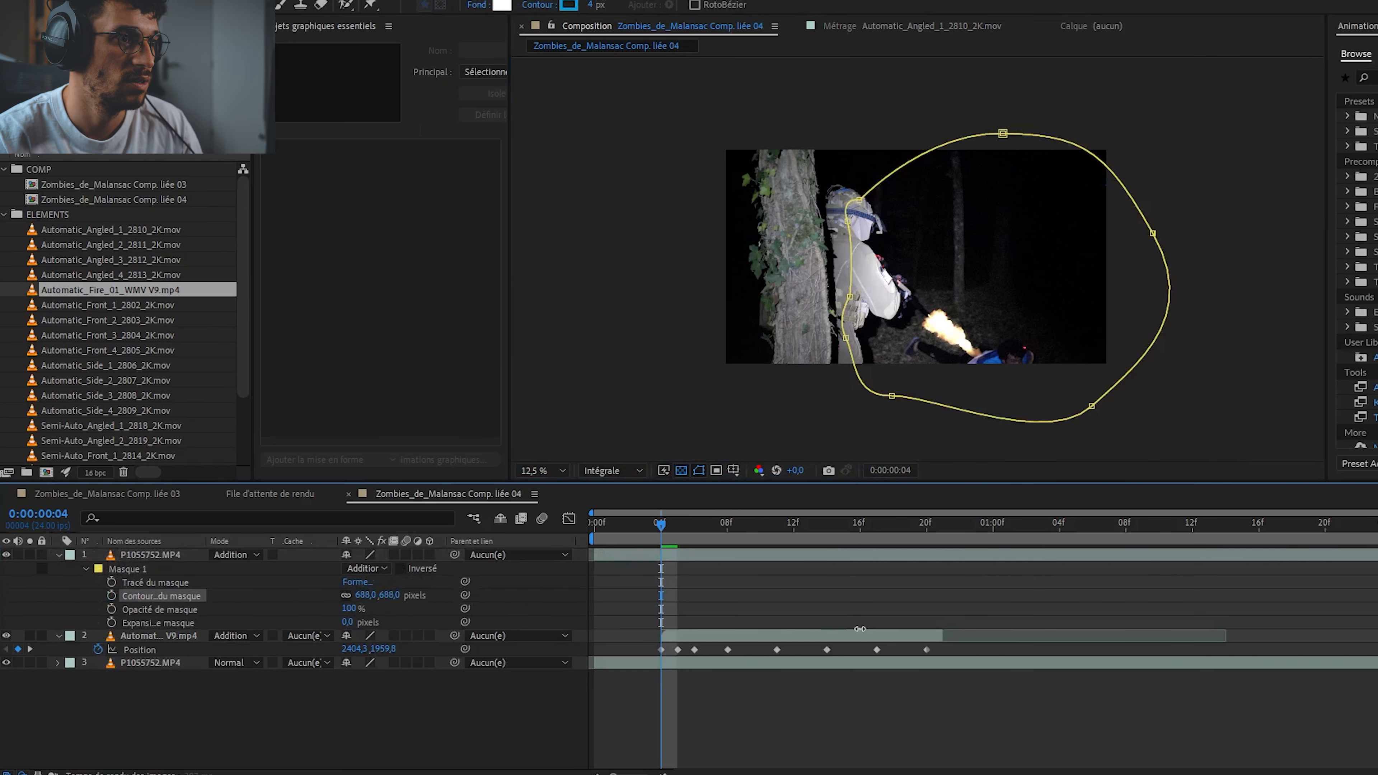
pyautogui.moveTo(856, 630); pyautogui.dragTo(855, 629)
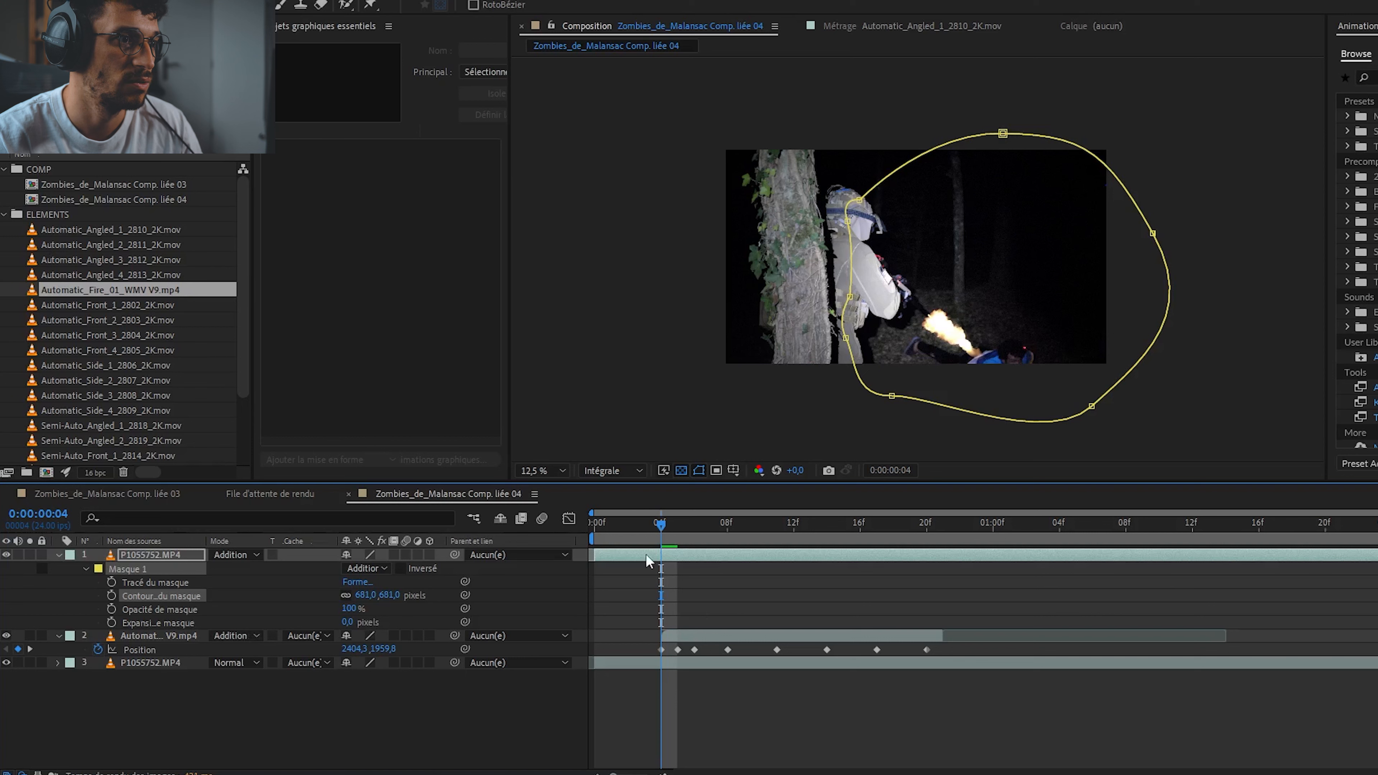
# Trim the start of the masked P1055752.MP4 layer to frame 4, where the first flash begins.
pyautogui.click(618, 555)
pyautogui.moveTo(595, 556); pyautogui.dragTo(657, 570)
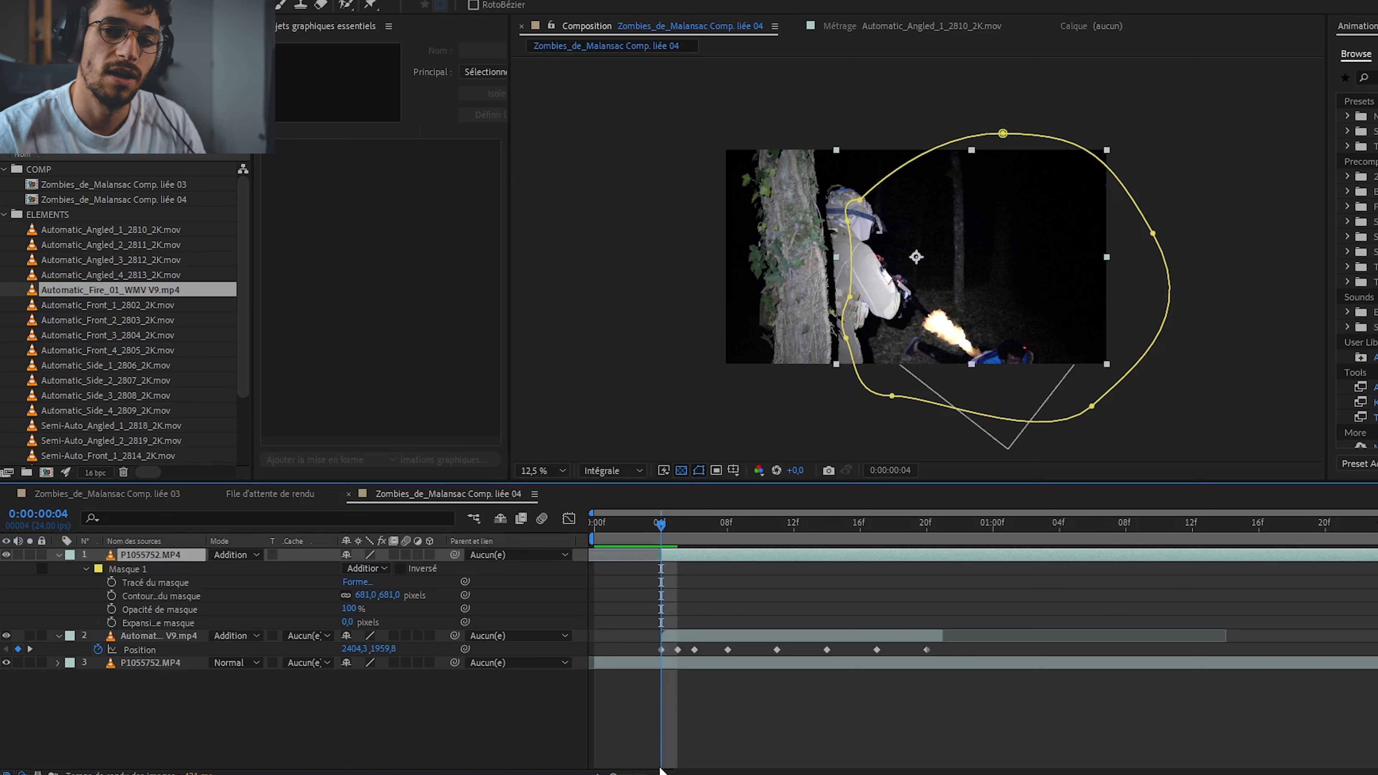
pyautogui.click(662, 773)
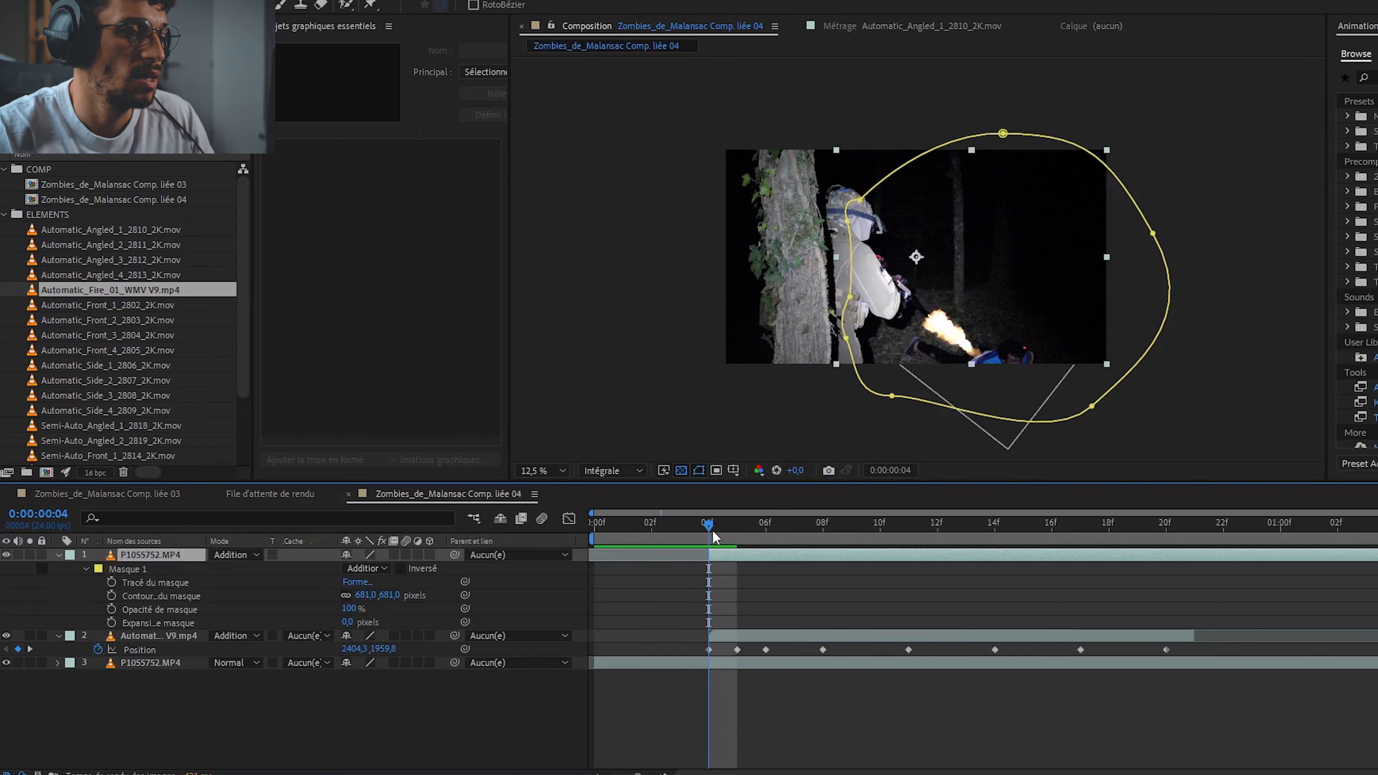
# Split the masked light layer into pieces covering frames 4–6, 8–9 and 11–12, with the remainder starting at frame 14.
pyautogui.moveTo(713, 530); pyautogui.dragTo(916, 565)
pyautogui.hotkey('ctrl', 'shift', 'd')
pyautogui.hotkey('ctrl', 'shift', 'd')
pyautogui.moveTo(824, 528); pyautogui.dragTo(1025, 560)
pyautogui.hotkey('ctrl', 'shift', 'd')
pyautogui.moveTo(938, 530); pyautogui.dragTo(992, 550)
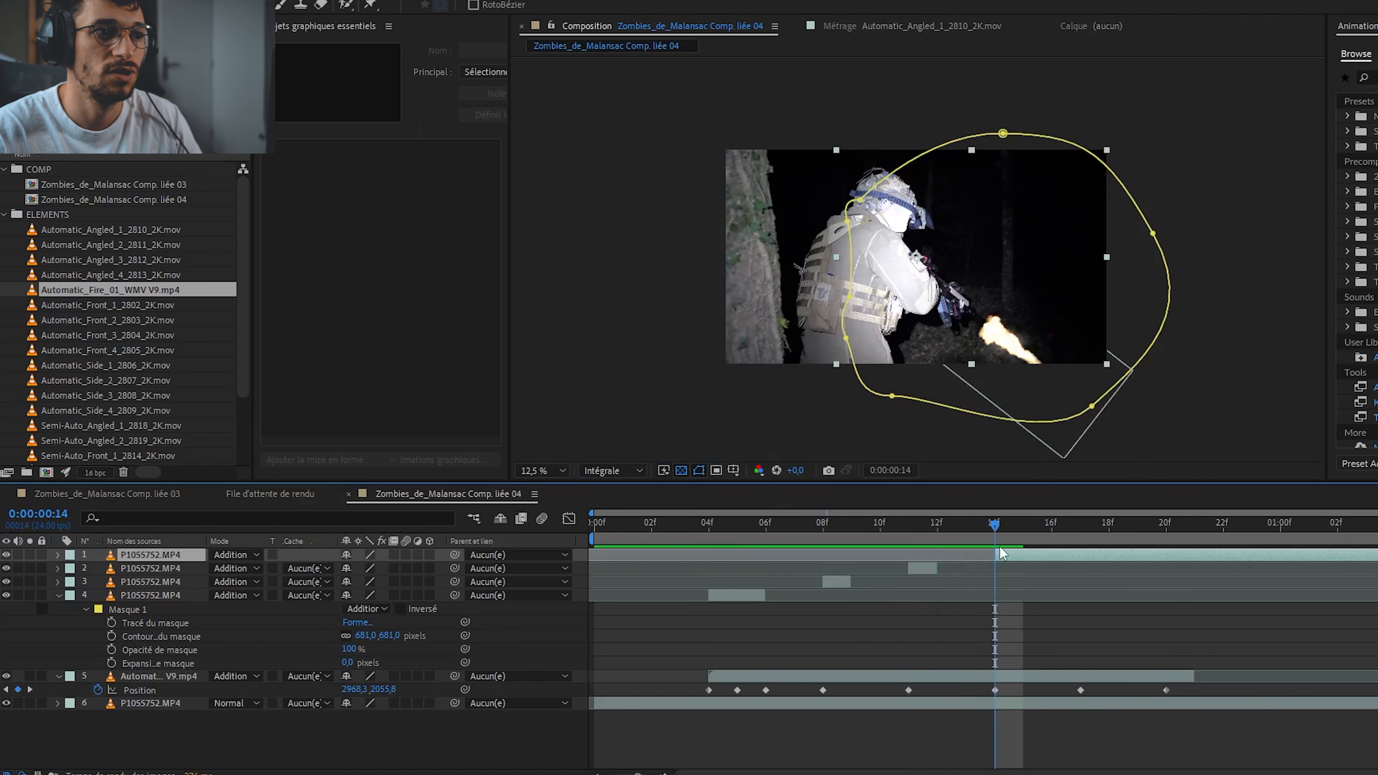
# Cut the remaining light layer into one-frame pieces at frames 14, 17 and 20, and delete the leftover after frame 21.
pyautogui.moveTo(1013, 549); pyautogui.dragTo(1131, 544)
pyautogui.hotkey('ctrl', 'shift', 'd')
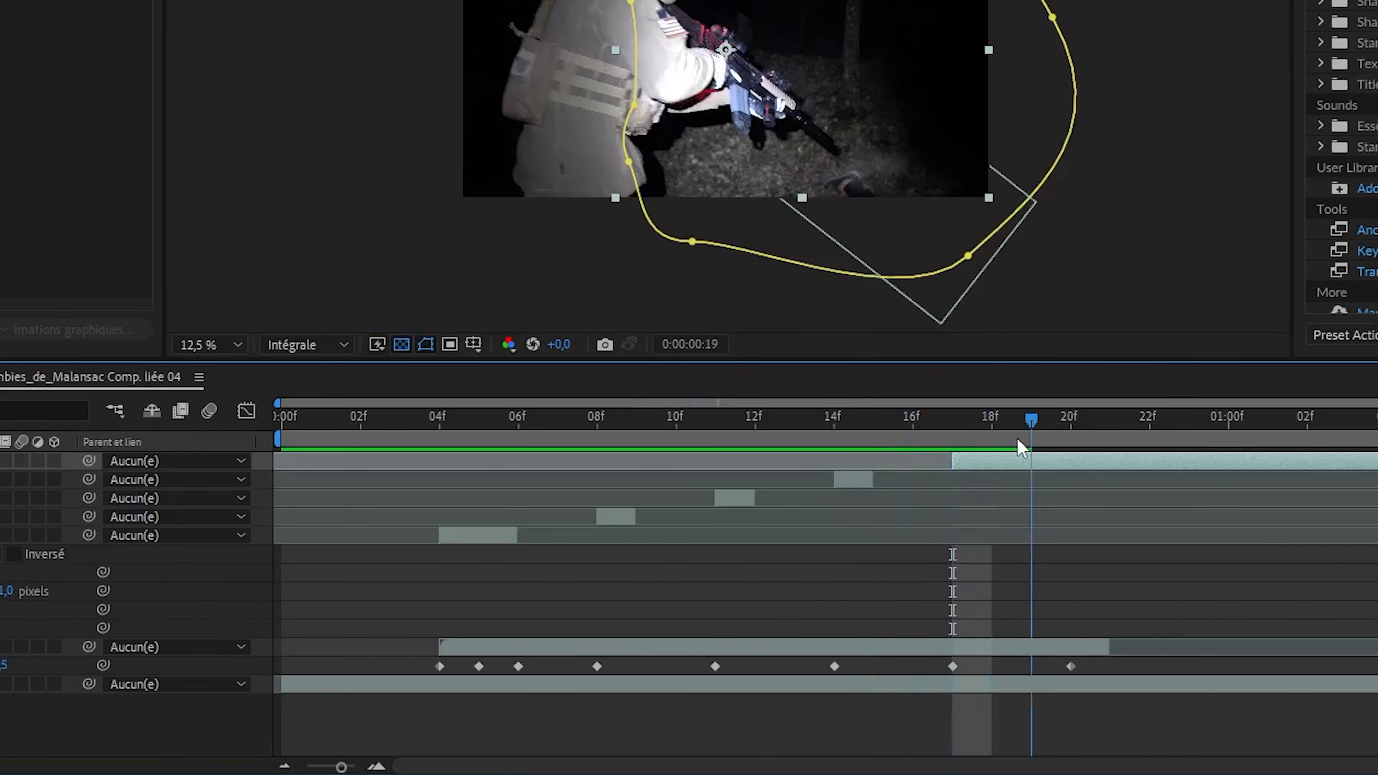
pyautogui.moveTo(1018, 439); pyautogui.dragTo(1112, 496)
pyautogui.hotkey('ctrl', 'shift', 'd')
pyautogui.hotkey('ctrl', 'shift', 'd')
pyautogui.press('Delete')
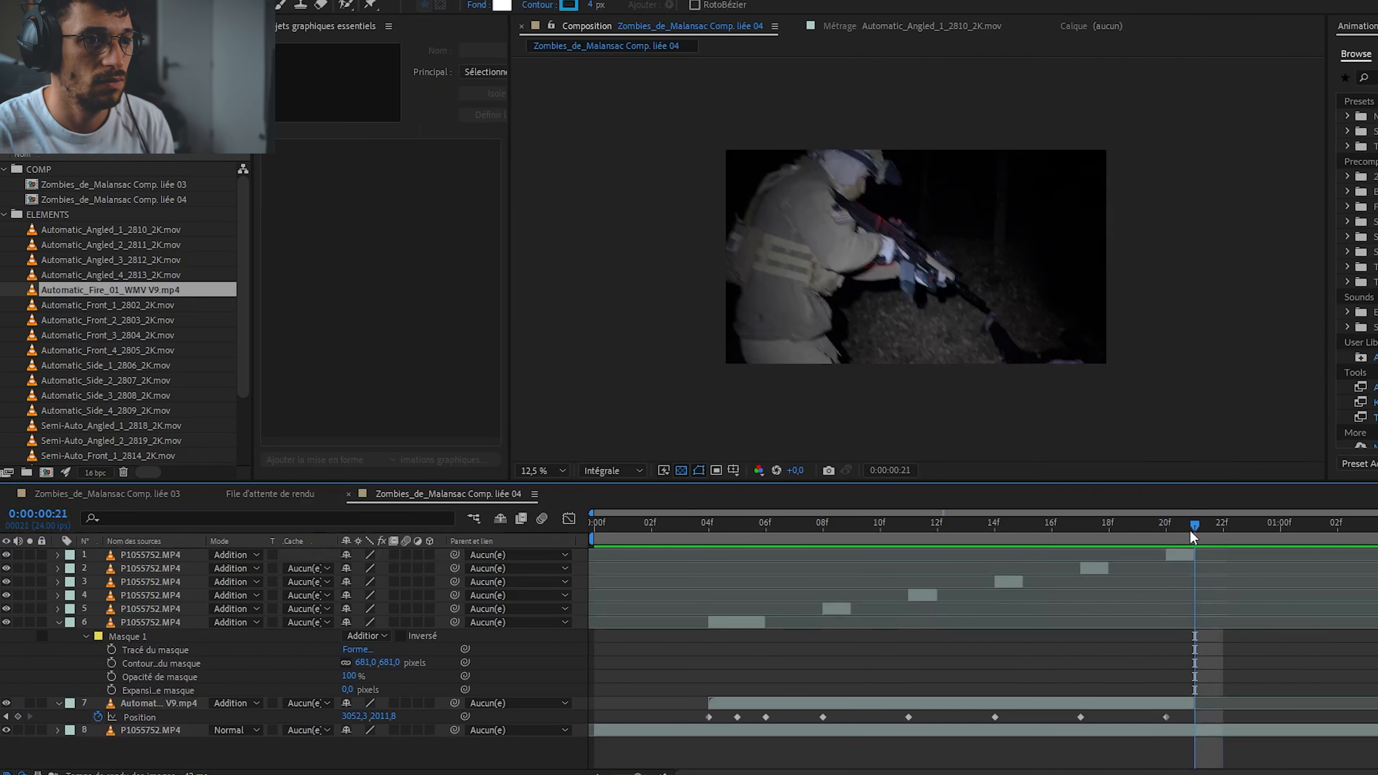
# Preview the shot from frame 0 to check the light flashes against the muzzle flash.
pyautogui.moveTo(1111, 422); pyautogui.dragTo(86, 433)
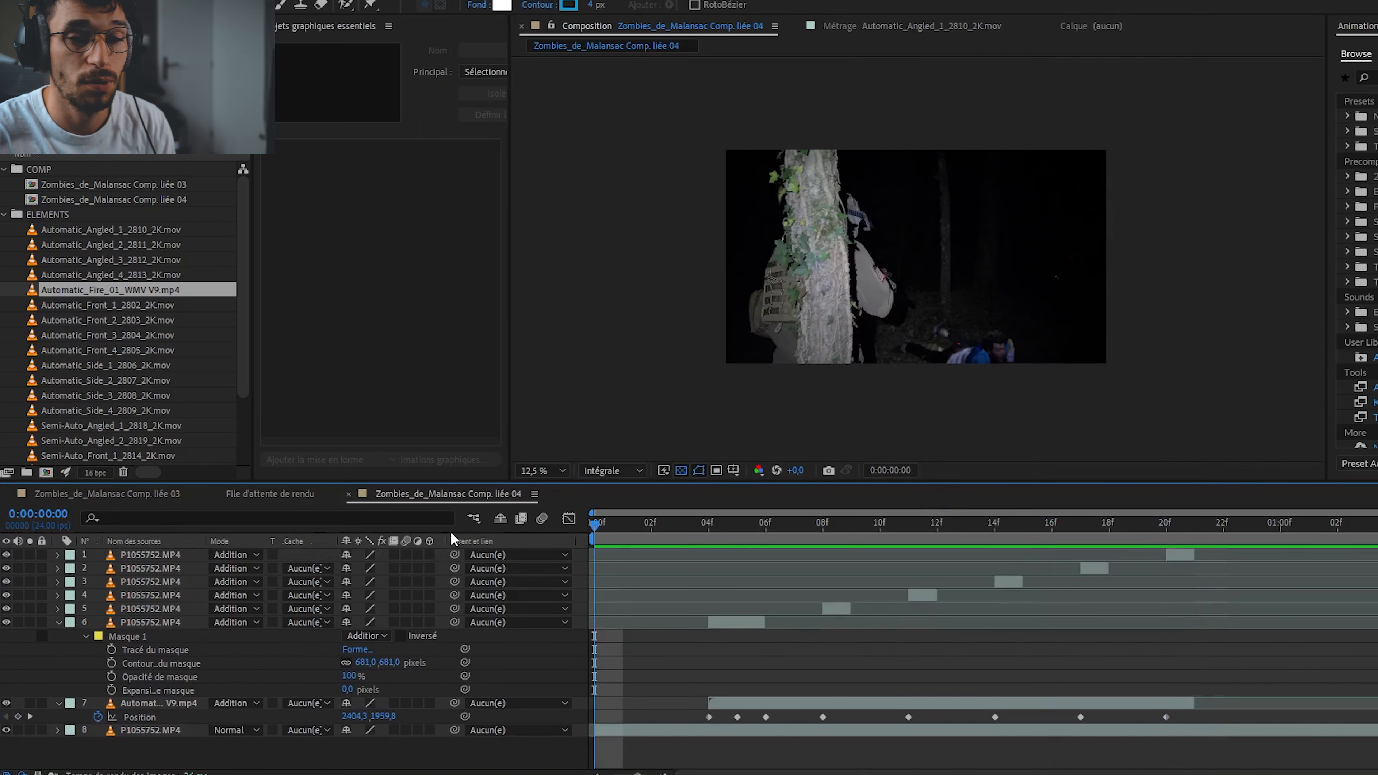
pyautogui.press('space')
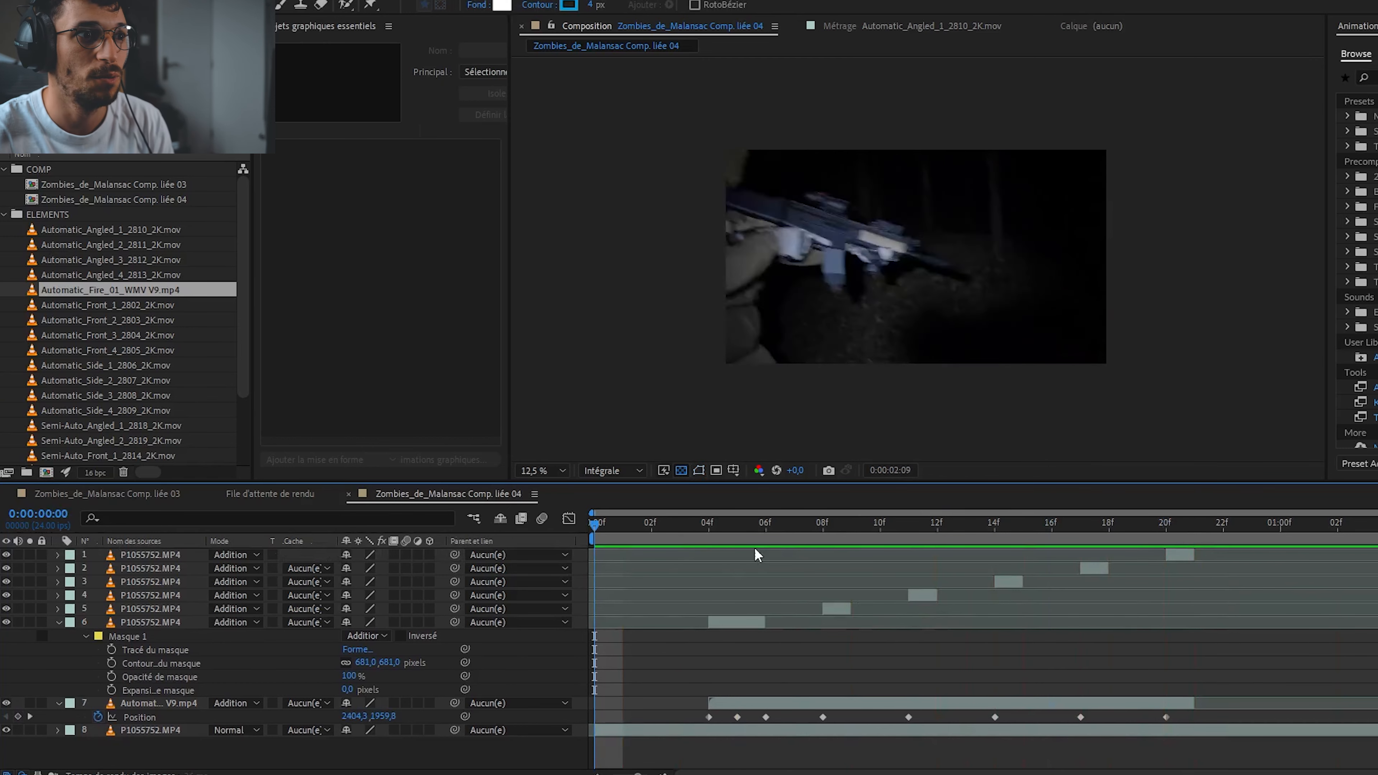
pyautogui.press('space')
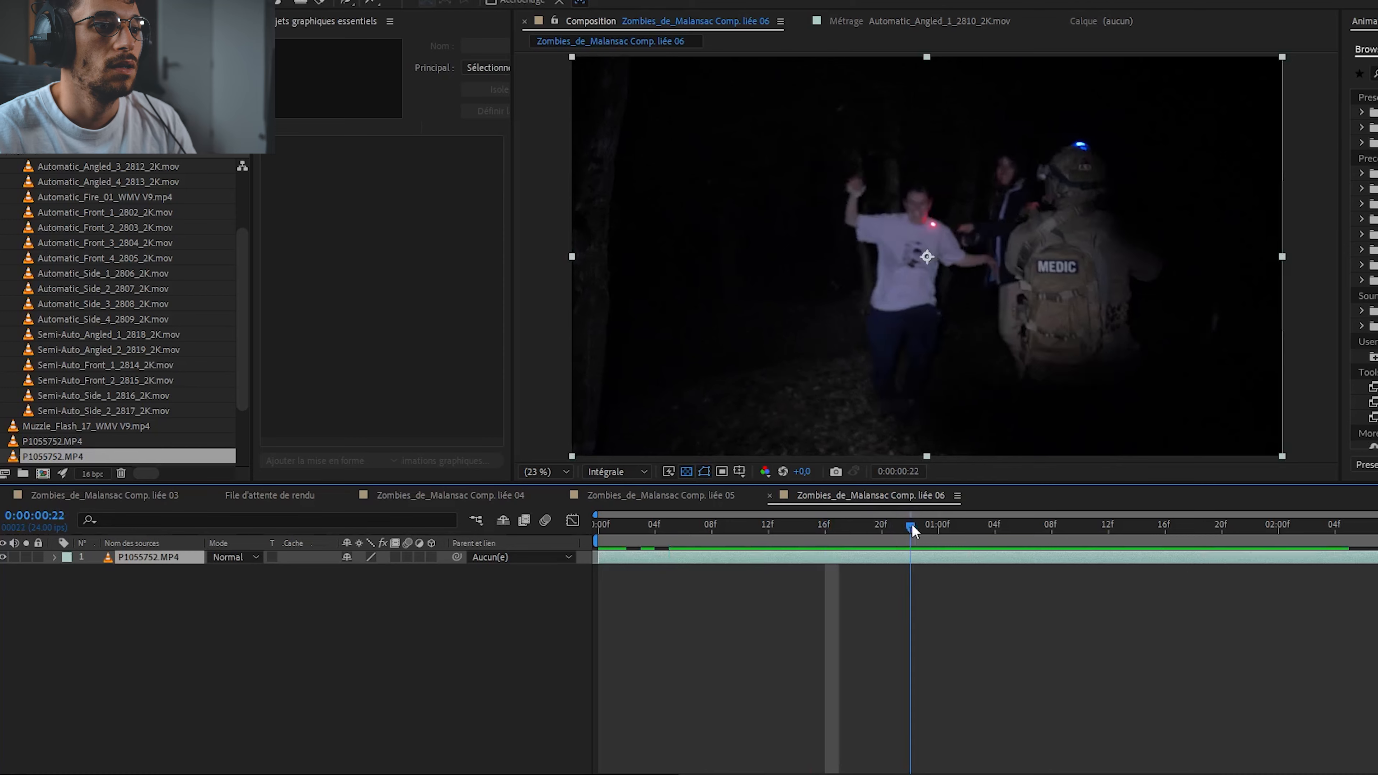
# Add Muzzle_Flash_Straight_05_WMV V9.mp4 from the Action Essentials 2 folder above the clip in Comp. liée 06, starting at frame 23.
pyautogui.moveTo(912, 524)
pyautogui.mouseDown()
pyautogui.moveTo(980, 526)
pyautogui.moveTo(882, 535)
pyautogui.moveTo(926, 534)
pyautogui.mouseUp()
pyautogui.click(354, 688)
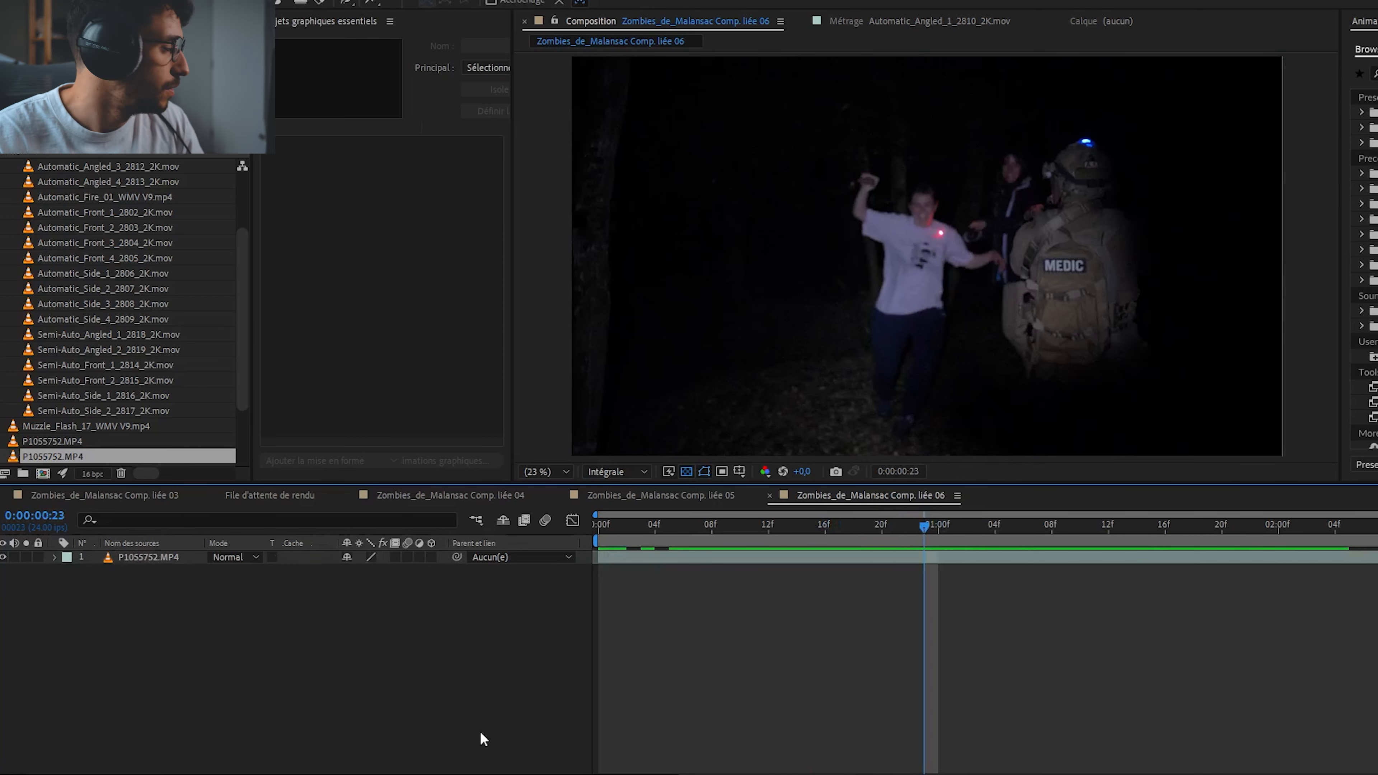
pyautogui.hotkey('alt', 'Tab')
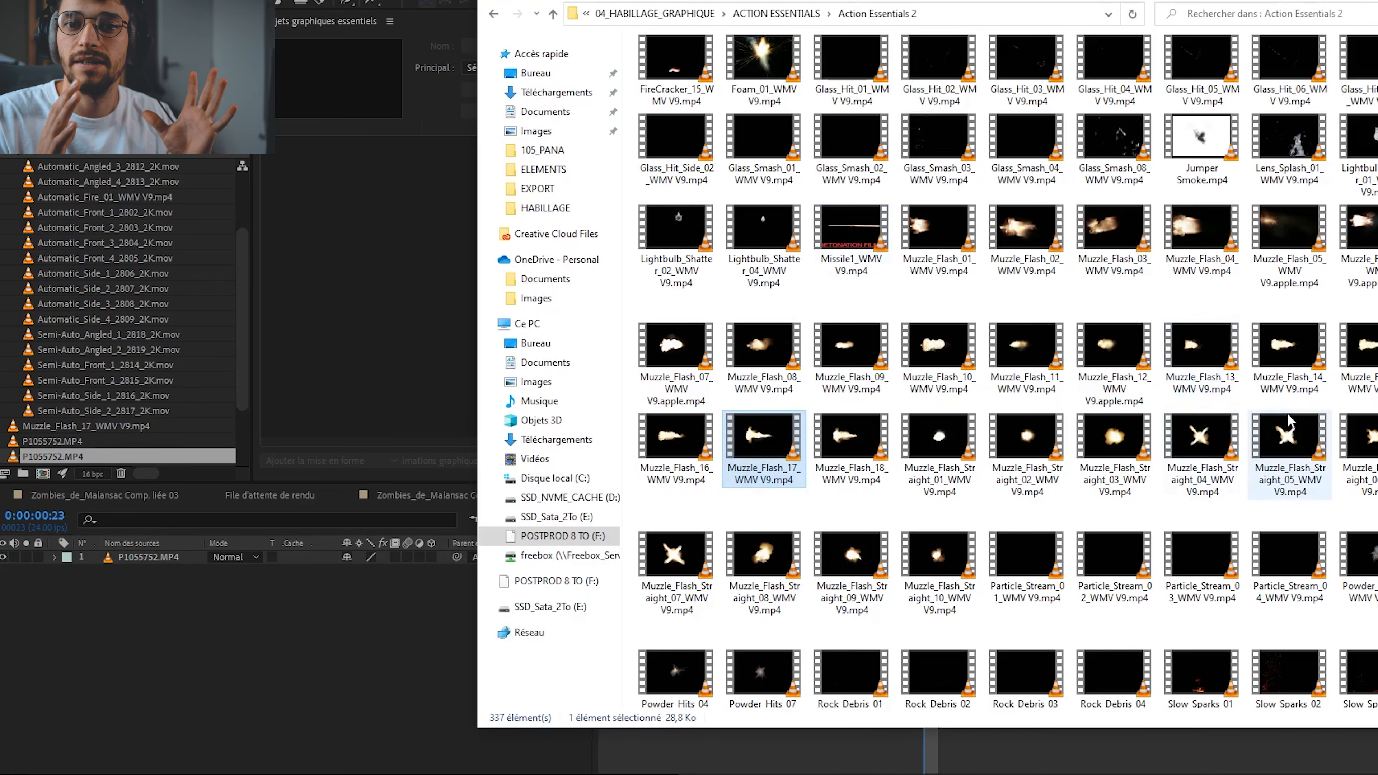
pyautogui.click(1291, 454)
pyautogui.moveTo(1291, 453); pyautogui.dragTo(292, 570)
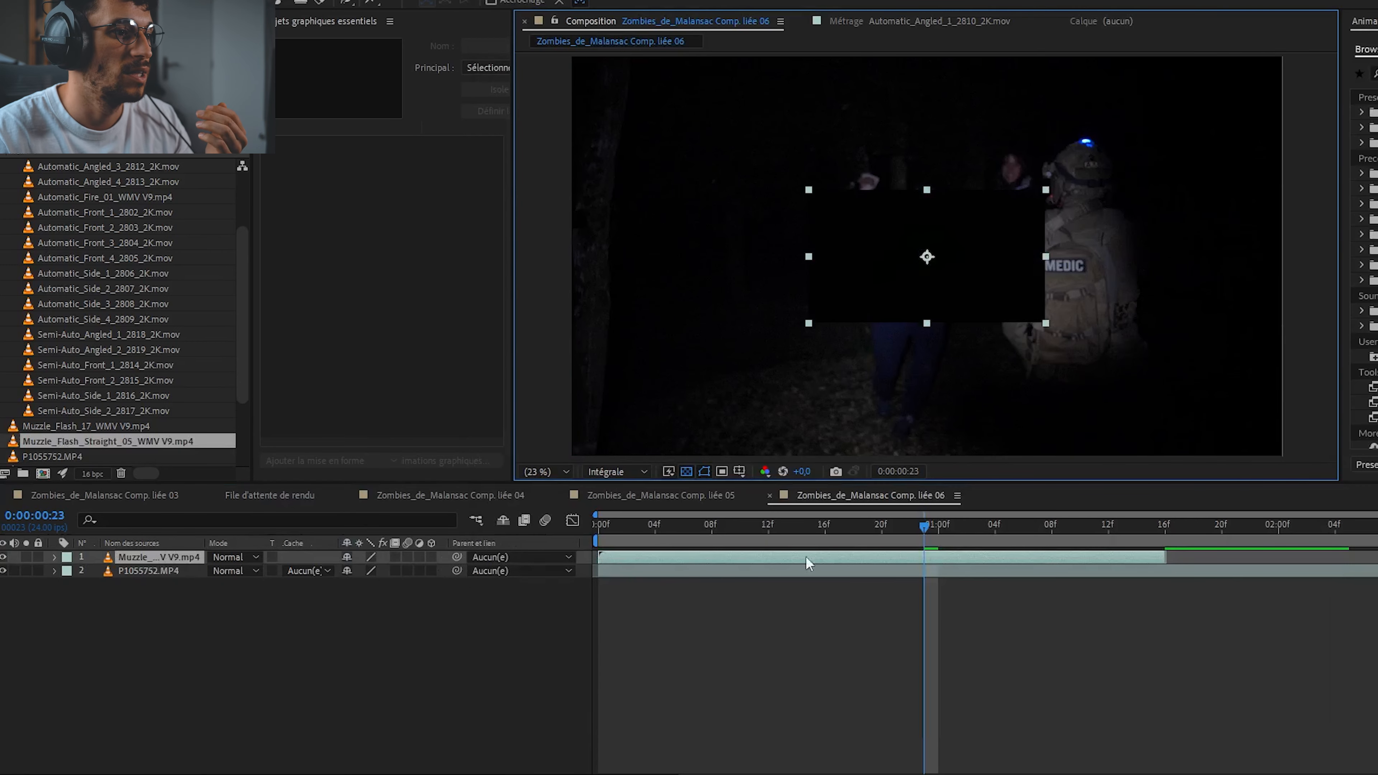
pyautogui.moveTo(811, 559); pyautogui.dragTo(1103, 567)
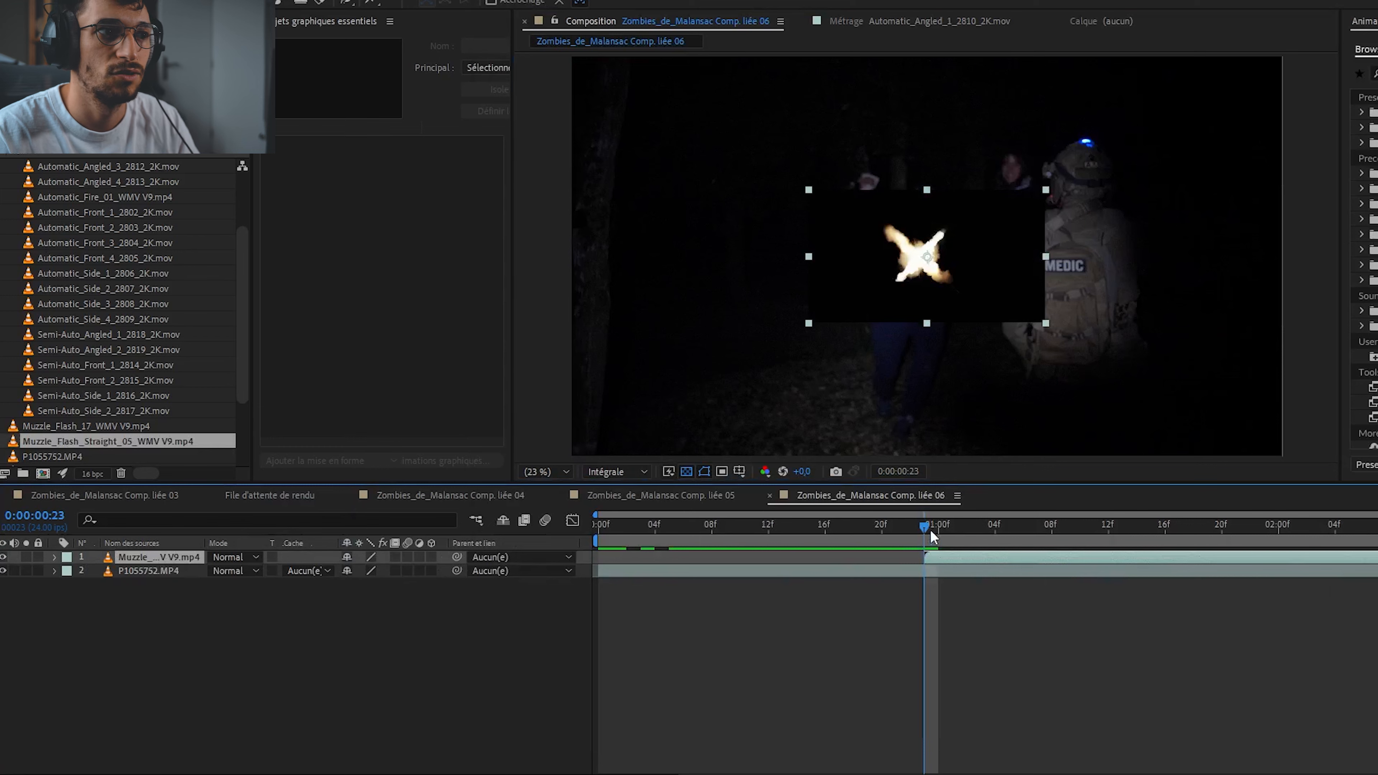
pyautogui.moveTo(931, 532)
pyautogui.mouseDown()
pyautogui.moveTo(895, 530)
pyautogui.moveTo(923, 531)
pyautogui.mouseUp()
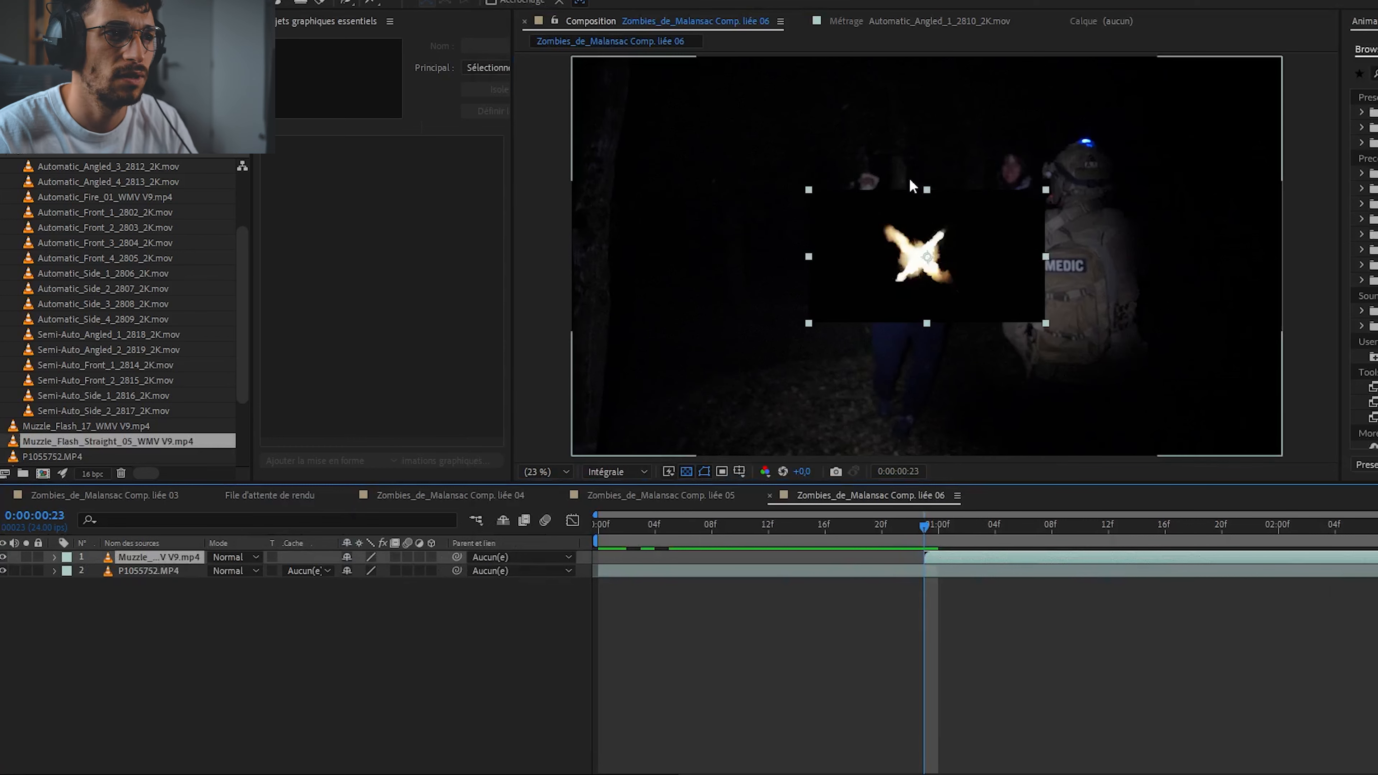
# Enlarge the muzzle flash over the white-shirted figure's raised arm and set its blending mode to Addition.
pyautogui.moveTo(1046, 323); pyautogui.dragTo(1099, 376)
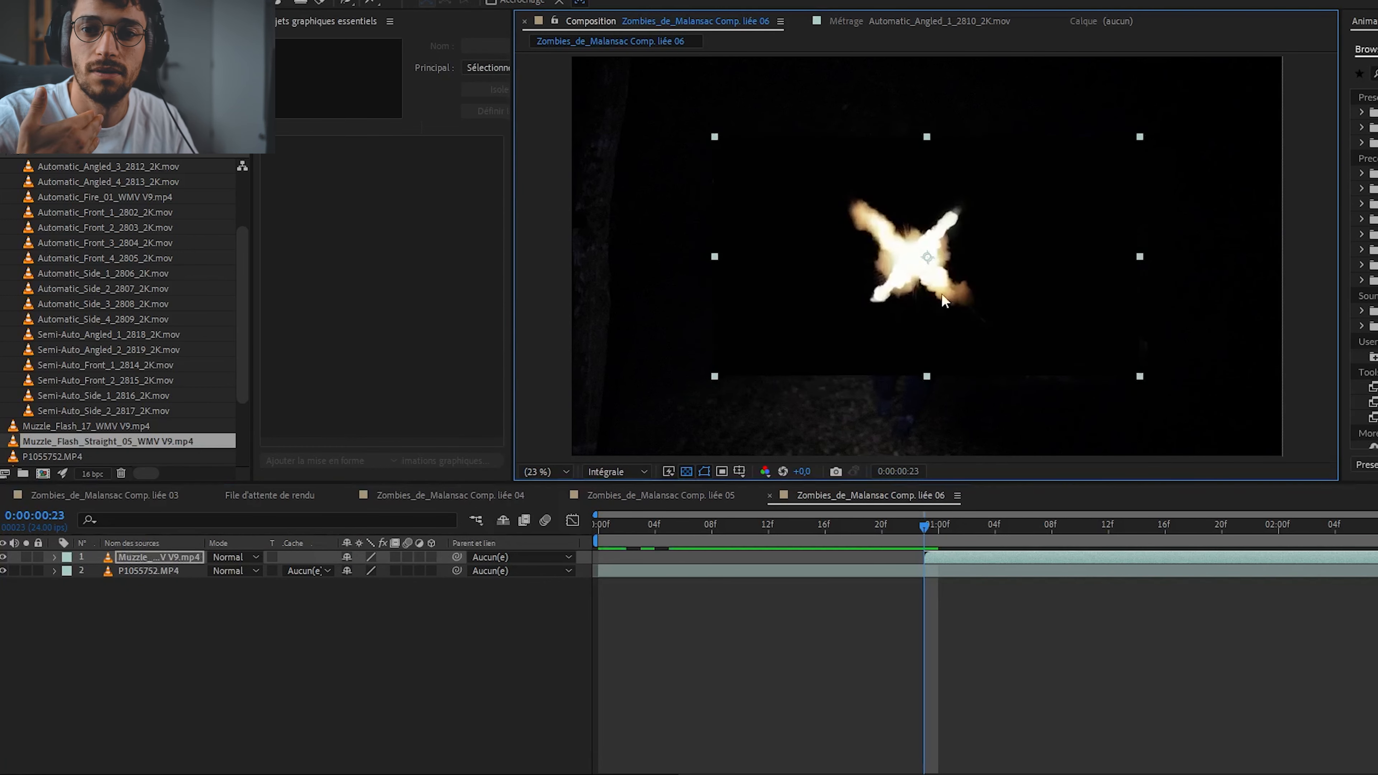
pyautogui.moveTo(942, 294); pyautogui.dragTo(977, 279)
pyautogui.click(238, 557)
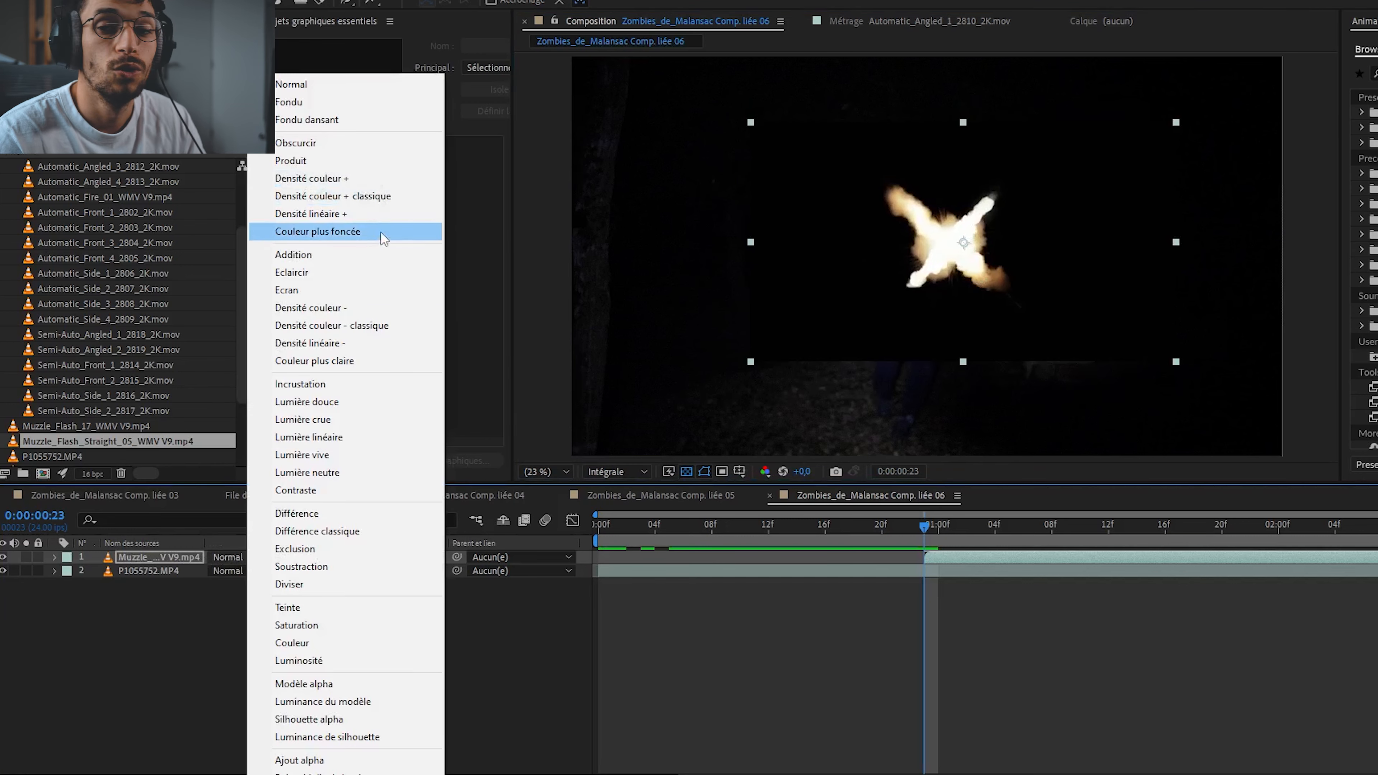
pyautogui.click(293, 255)
pyautogui.moveTo(983, 261); pyautogui.dragTo(903, 239)
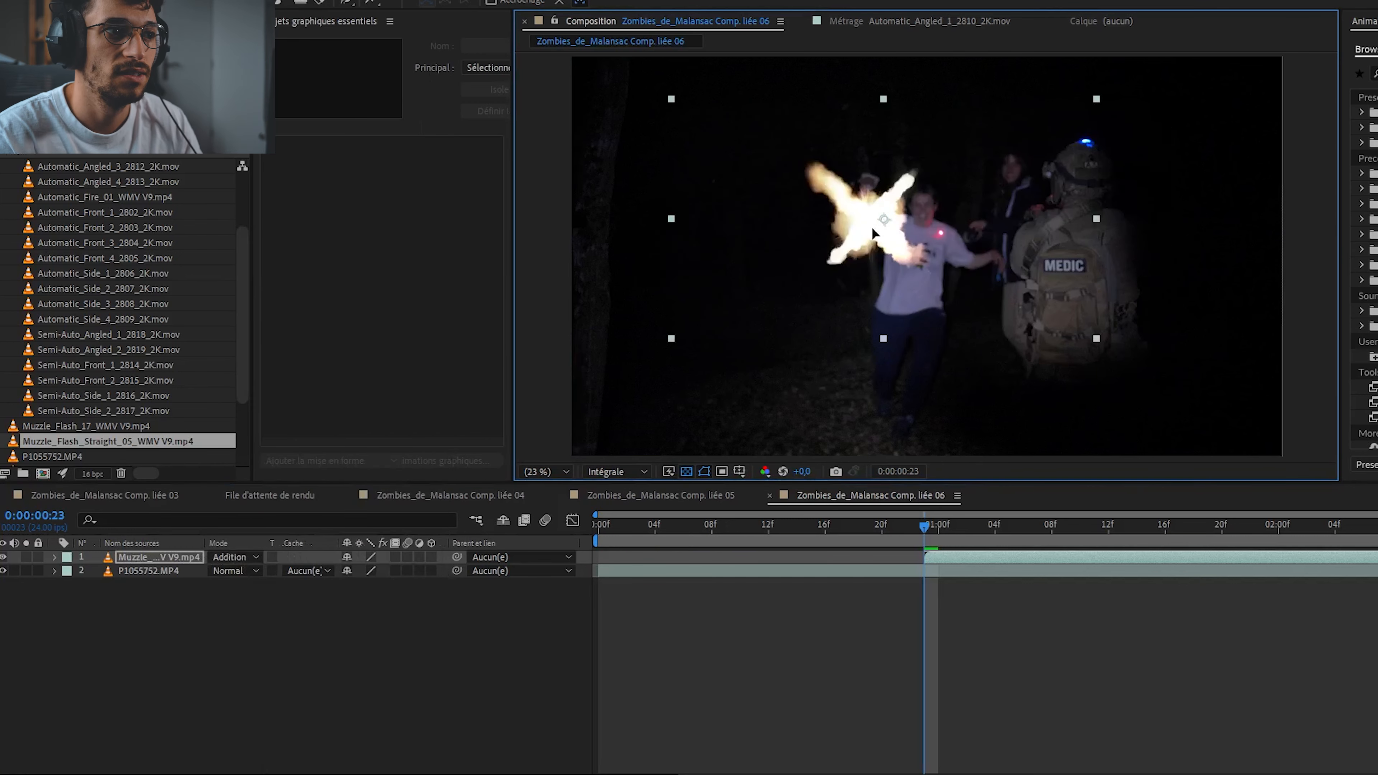
# Duplicate the P1055752.MP4 clip and place the copy above the muzzle flash layer.
pyautogui.click(169, 571)
pyautogui.hotkey('ctrl', 'd')
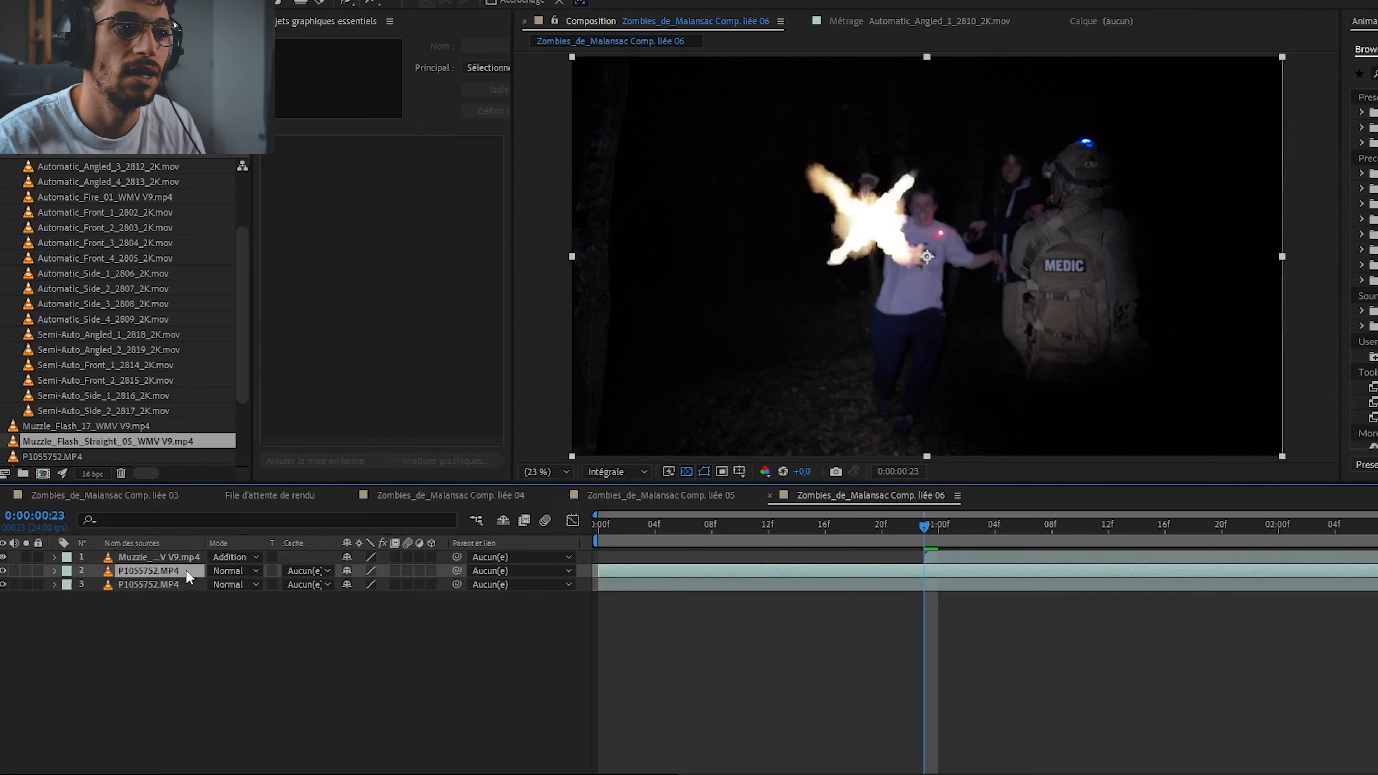
pyautogui.moveTo(160, 565); pyautogui.dragTo(161, 553)
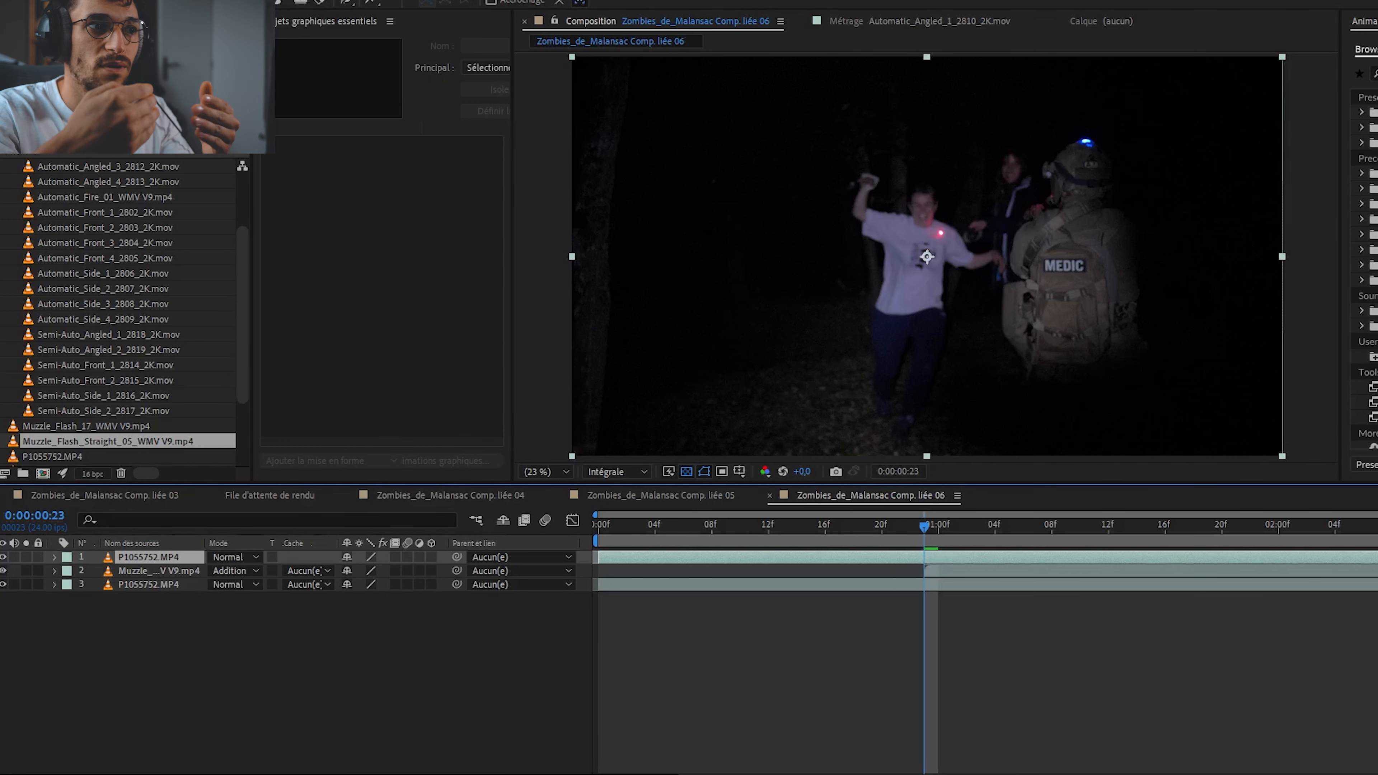
# Draw a closed Pen mask around the MEDIC soldier and the raised rifle on the top copy of the clip.
pyautogui.press('g')
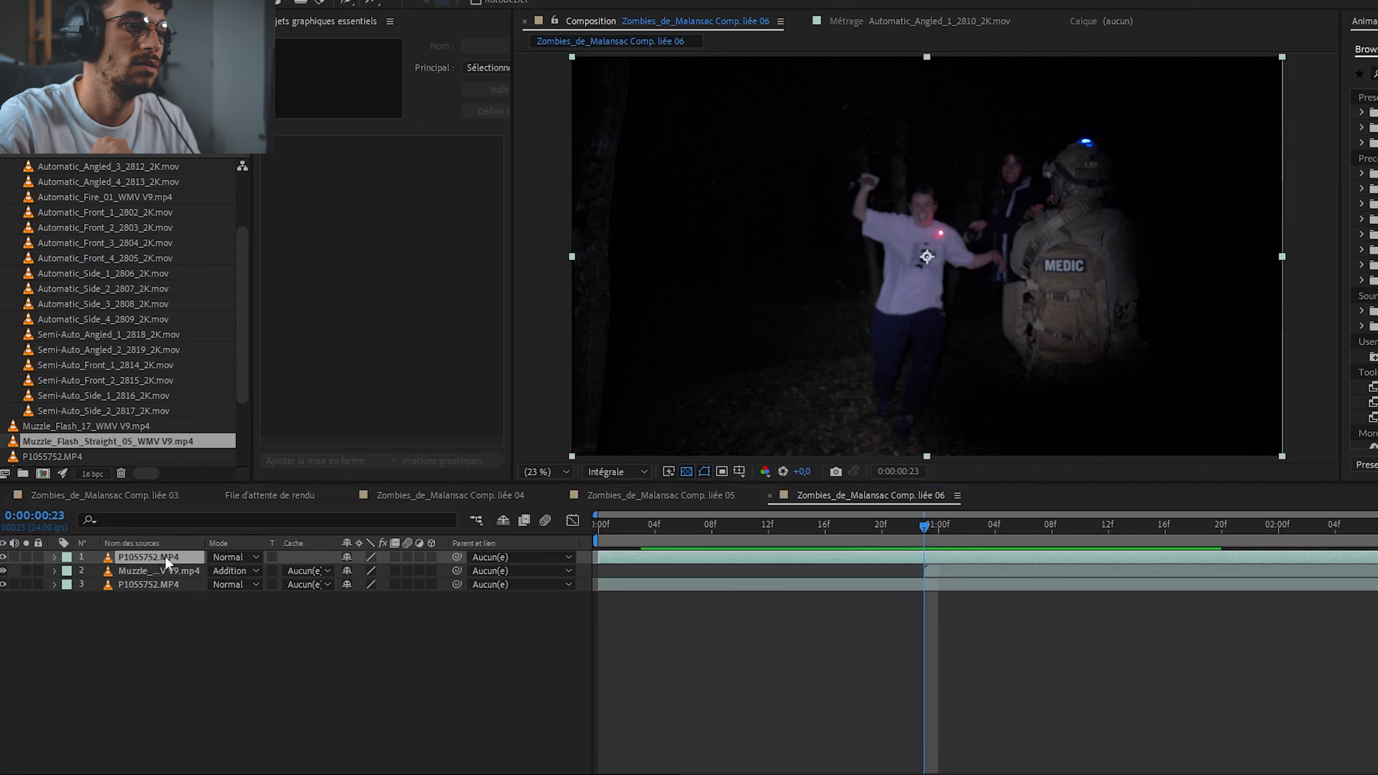
pyautogui.scroll(1, 1071, 247)
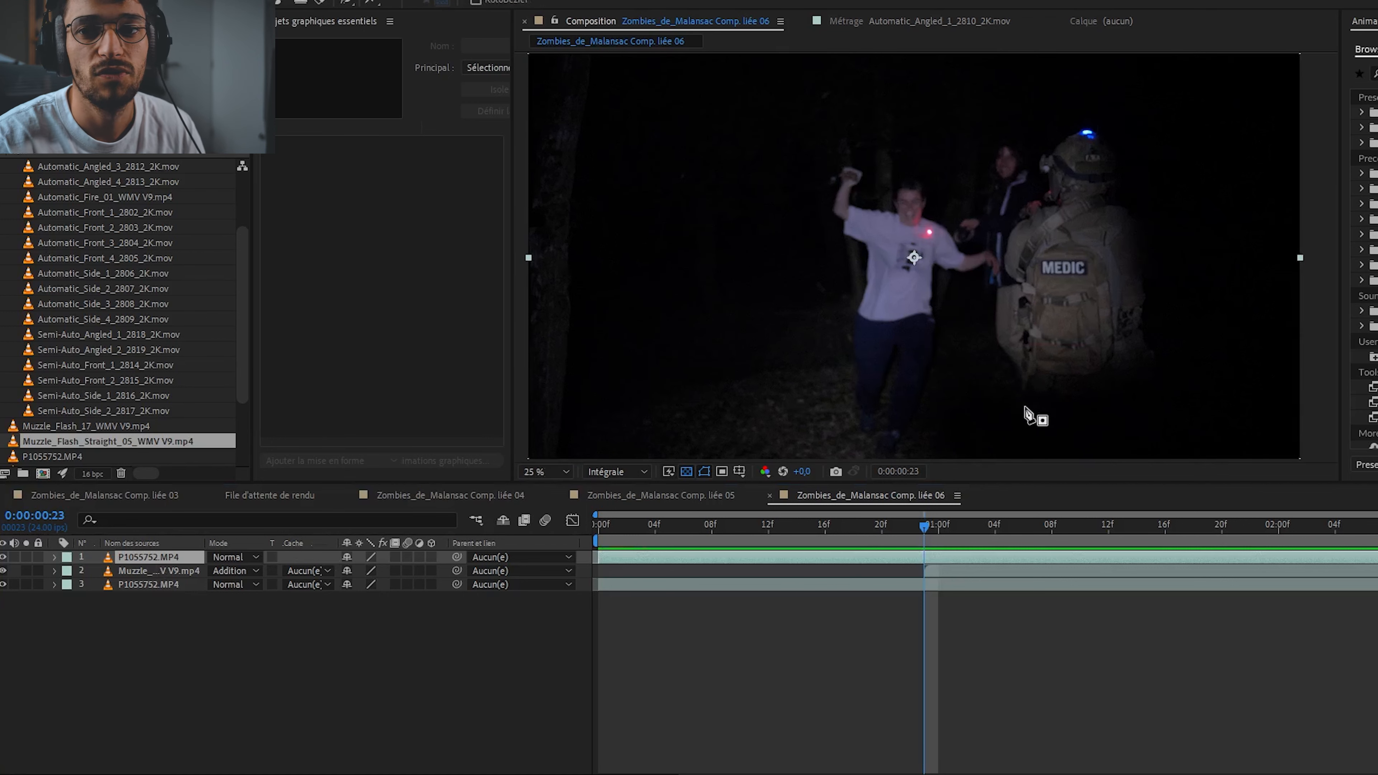
pyautogui.moveTo(1024, 407); pyautogui.dragTo(1024, 395)
pyautogui.moveTo(1021, 372); pyautogui.dragTo(1007, 351)
pyautogui.moveTo(997, 334); pyautogui.dragTo(995, 319)
pyautogui.click(999, 286)
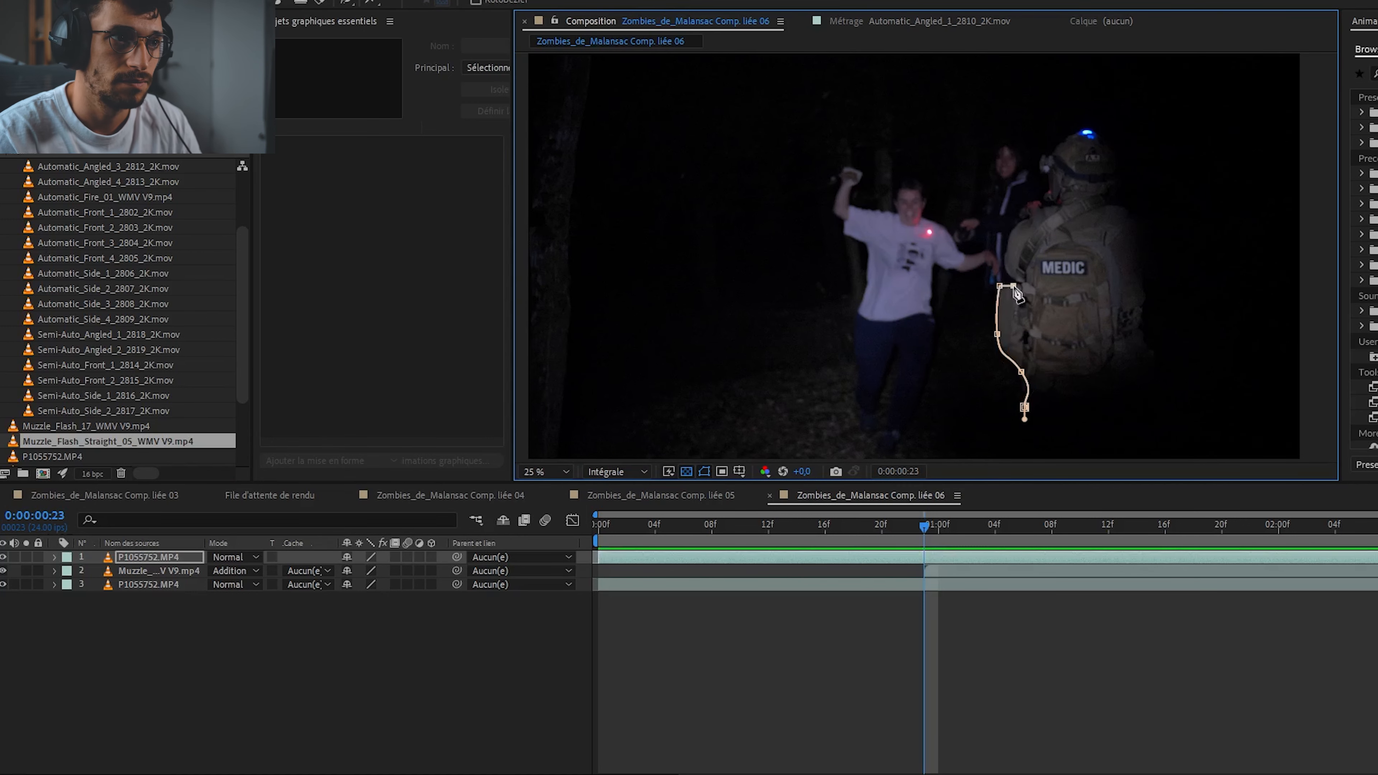
pyautogui.moveTo(1012, 273); pyautogui.dragTo(1011, 232)
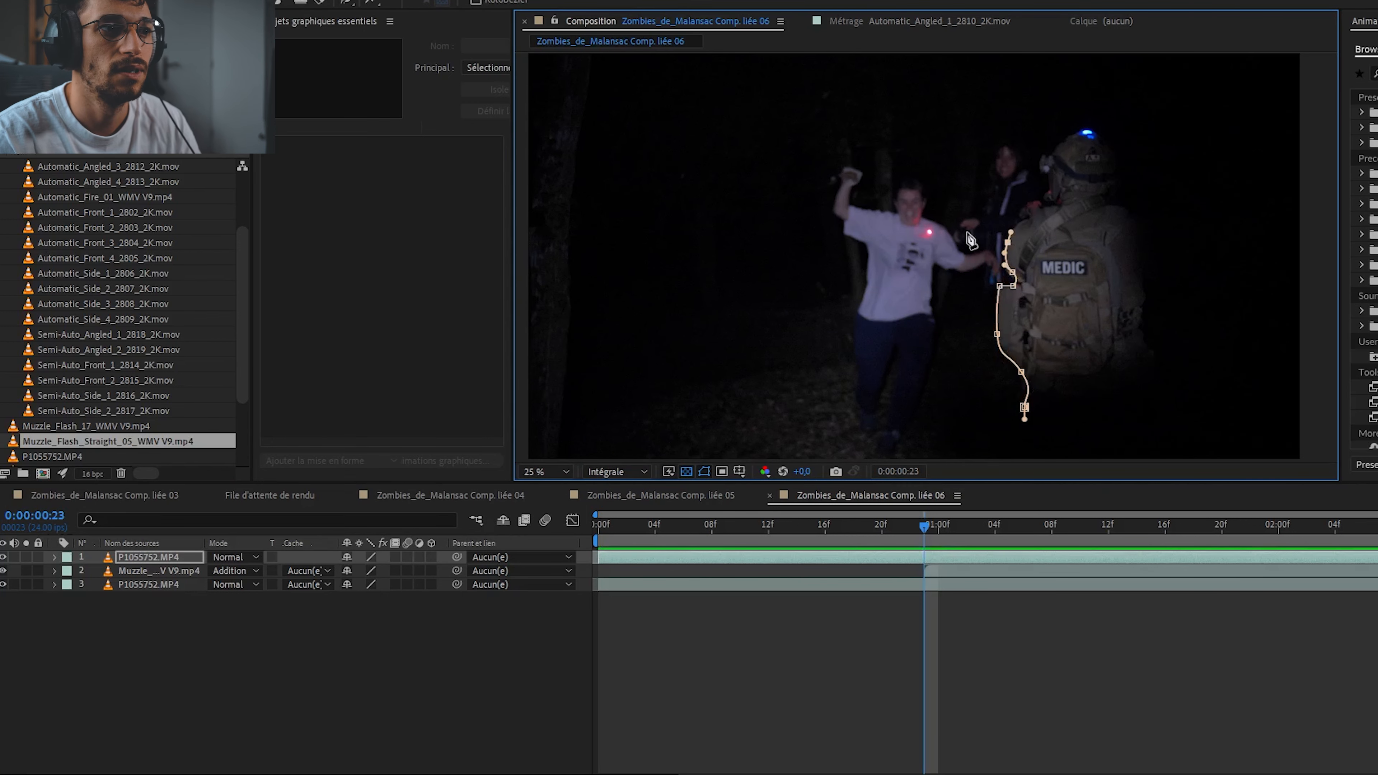
pyautogui.click(967, 231)
pyautogui.click(940, 230)
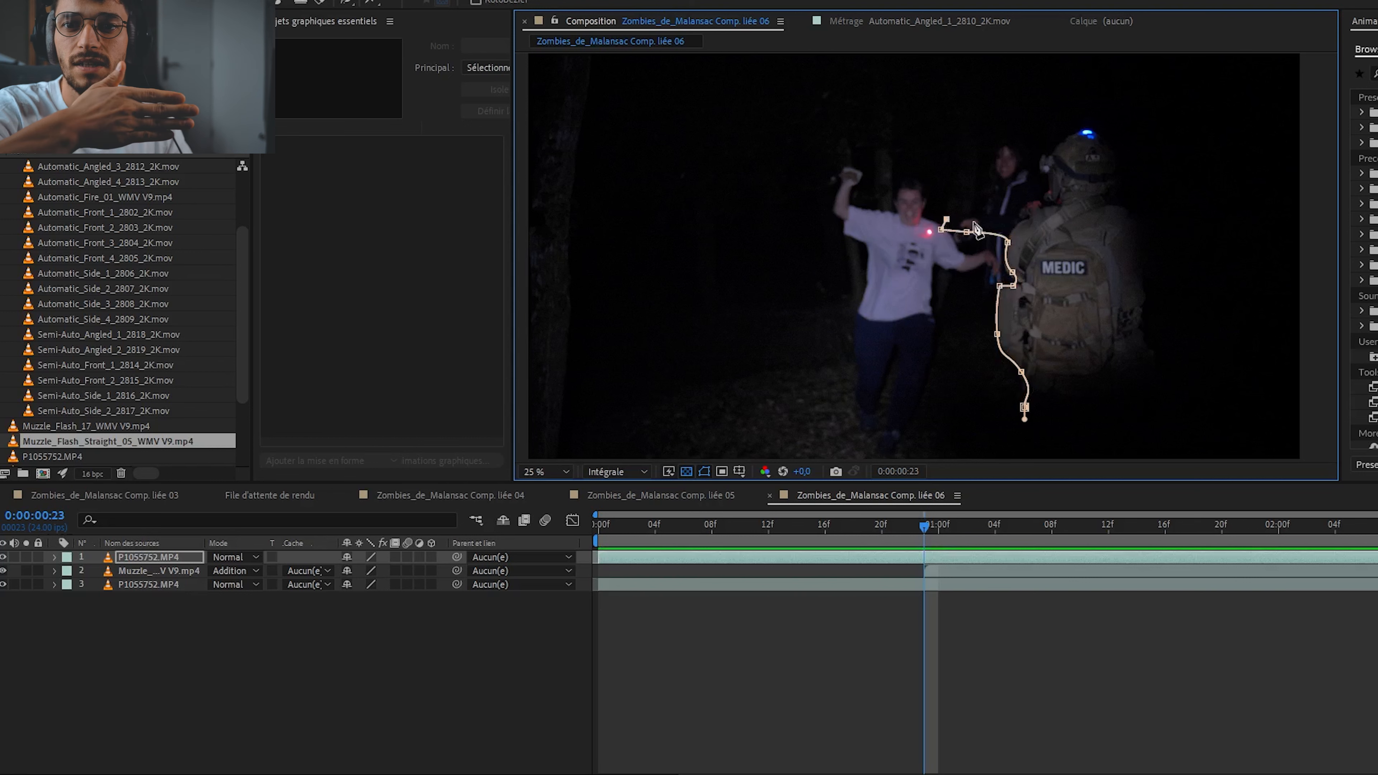
pyautogui.click(987, 217)
pyautogui.click(1030, 214)
pyautogui.click(1052, 207)
pyautogui.moveTo(1054, 181); pyautogui.dragTo(1108, 127)
pyautogui.click(1120, 195)
pyautogui.moveTo(1169, 255); pyautogui.dragTo(1172, 324)
pyautogui.moveTo(1172, 400); pyautogui.dragTo(1161, 448)
pyautogui.click(1025, 408)
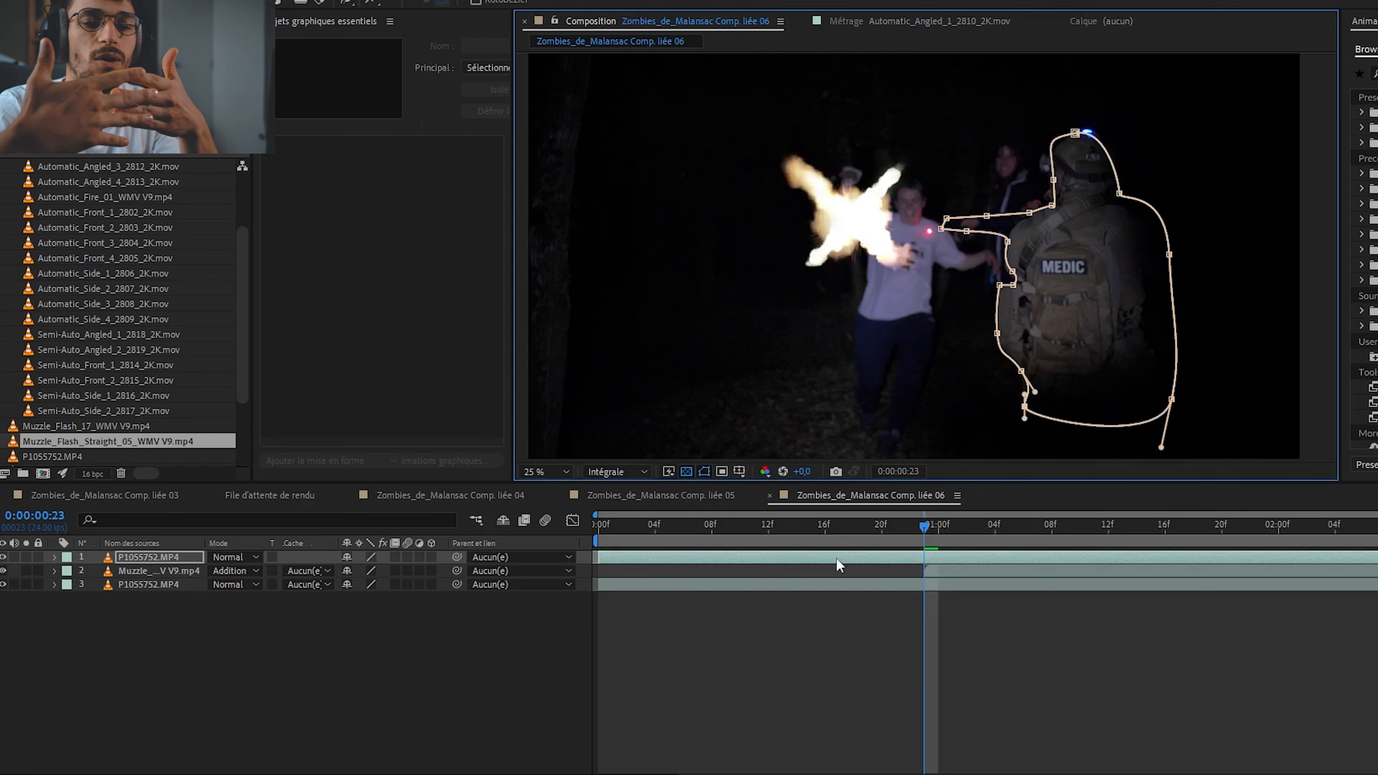
# Keyframe the mask path at frame 23 and reshape it around the rifle barrel at 0:00:01:00.
pyautogui.press('m')
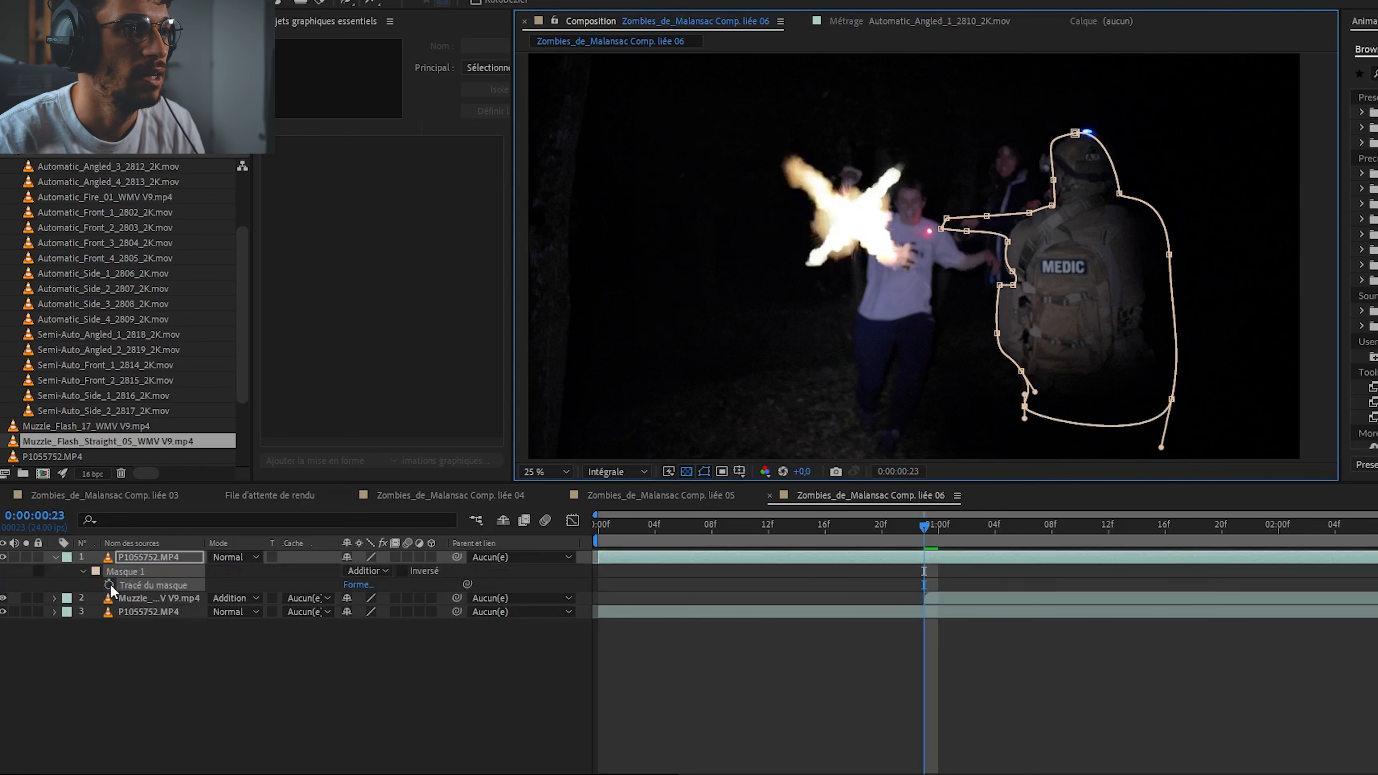
pyautogui.click(109, 585)
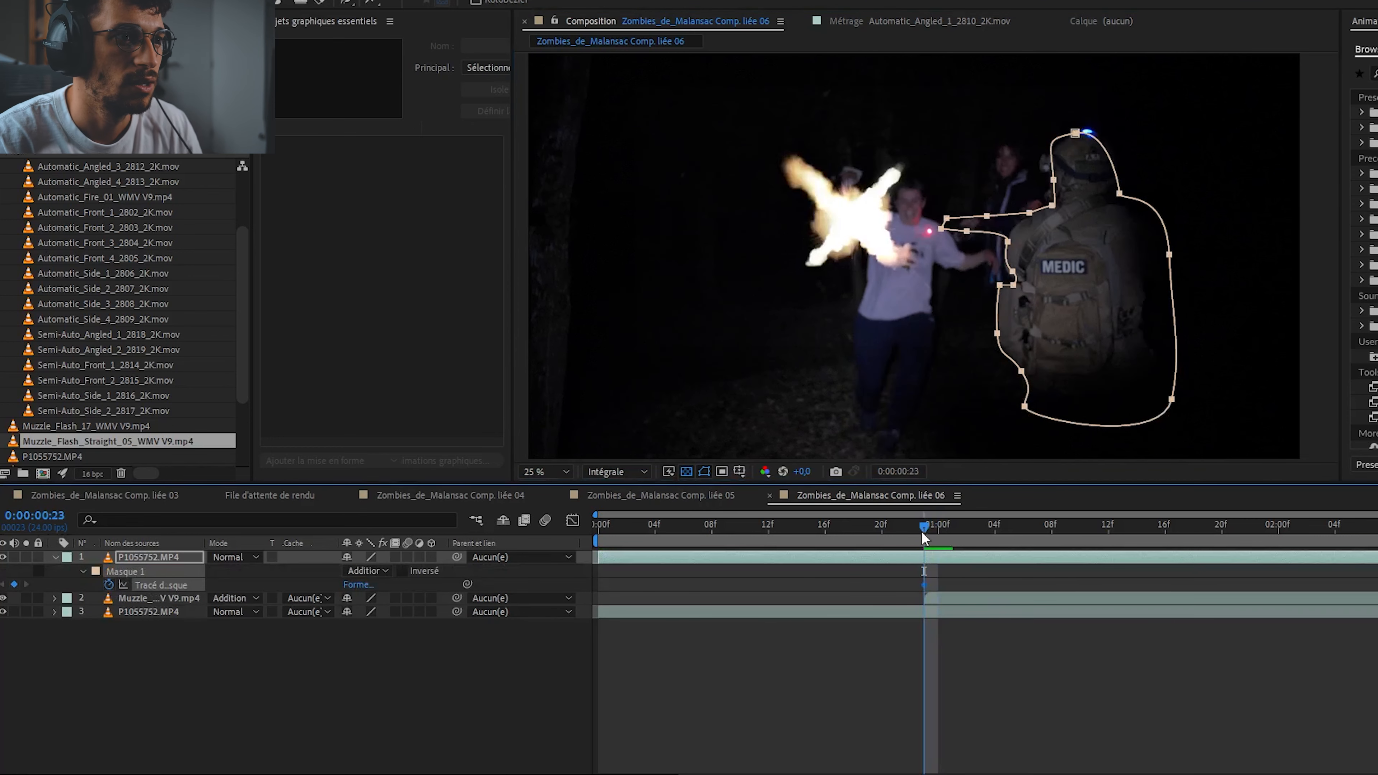
pyautogui.press('space')
pyautogui.moveTo(931, 548); pyautogui.dragTo(956, 568)
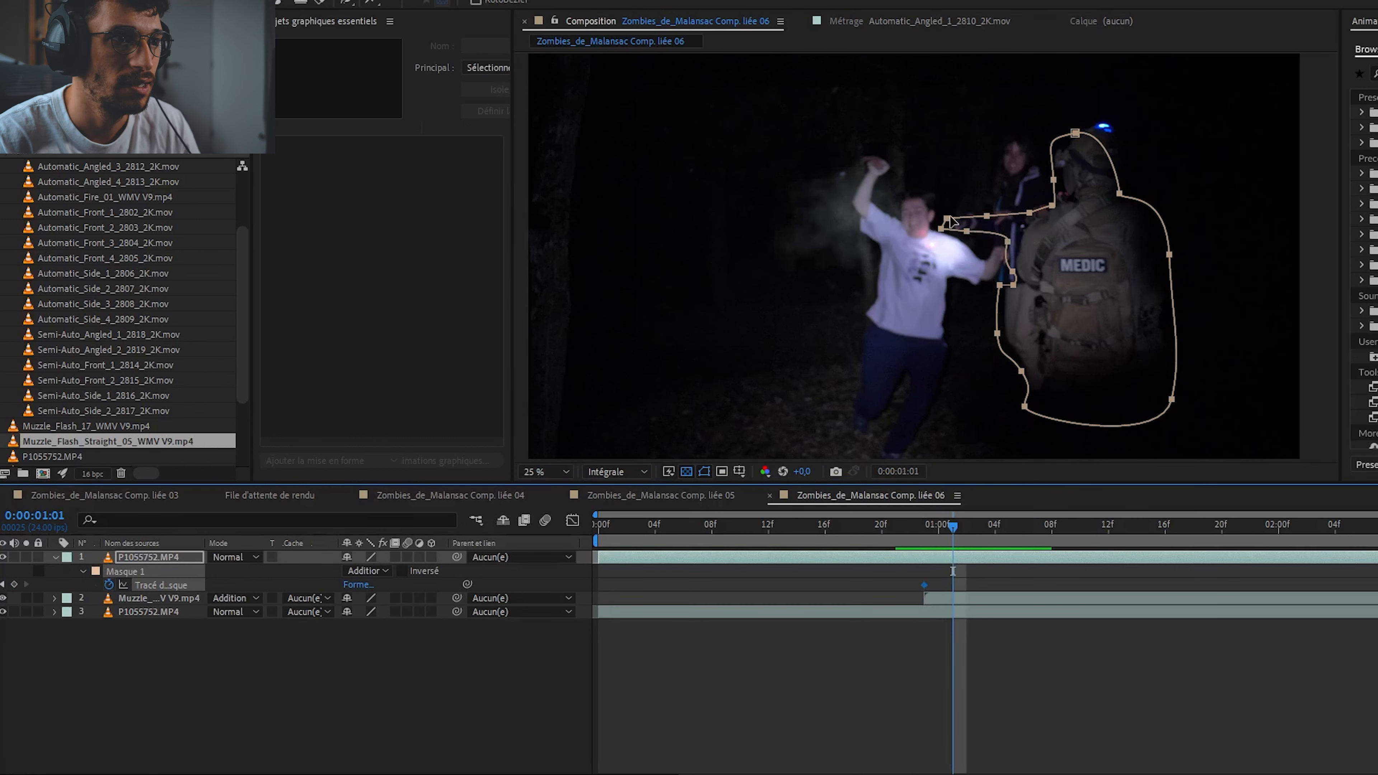
pyautogui.click(929, 527)
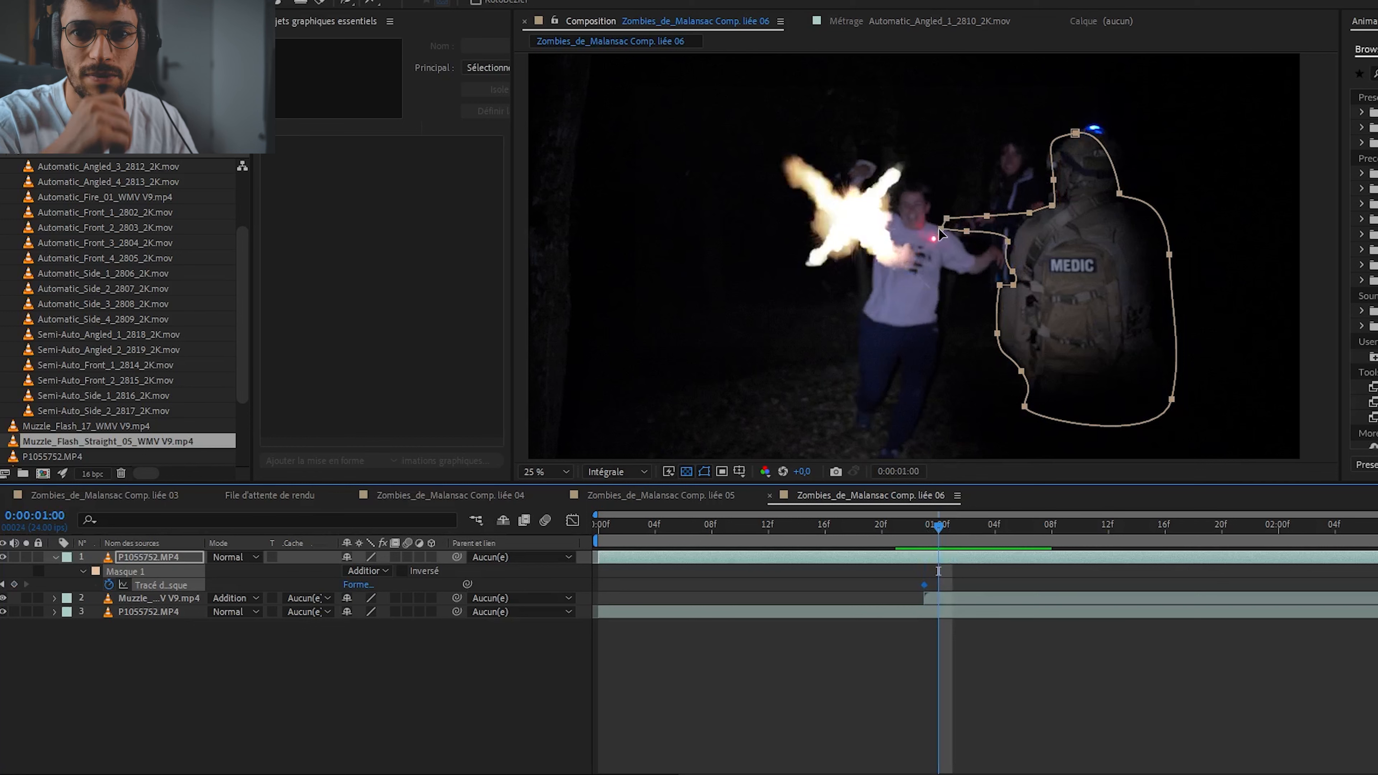
pyautogui.moveTo(939, 231); pyautogui.dragTo(884, 309)
pyautogui.moveTo(966, 231)
pyautogui.mouseDown()
pyautogui.moveTo(987, 332)
pyautogui.moveTo(991, 262)
pyautogui.moveTo(967, 237)
pyautogui.mouseUp()
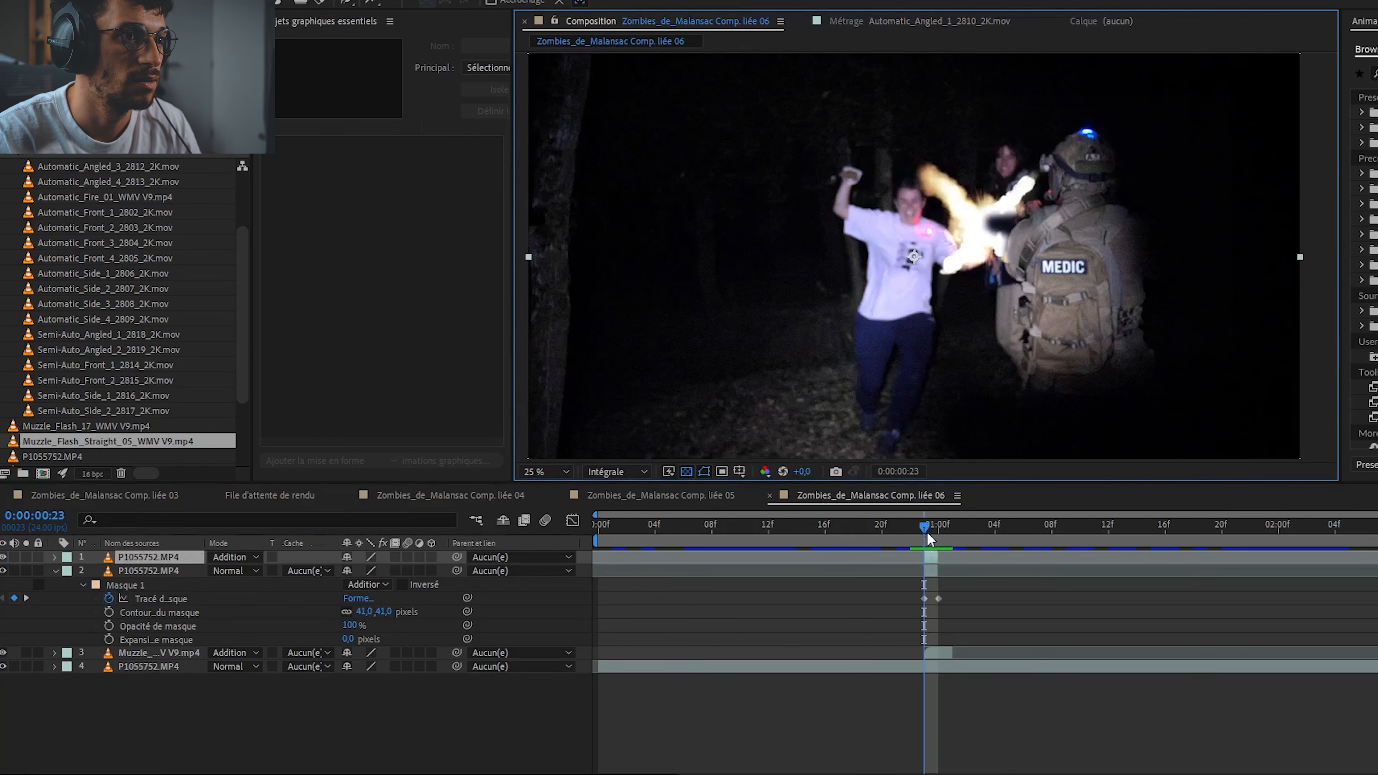
# Preview the shot from frame 10 to check the light flash against the muzzle flash.
pyautogui.moveTo(927, 535); pyautogui.dragTo(742, 549)
pyautogui.press('space')
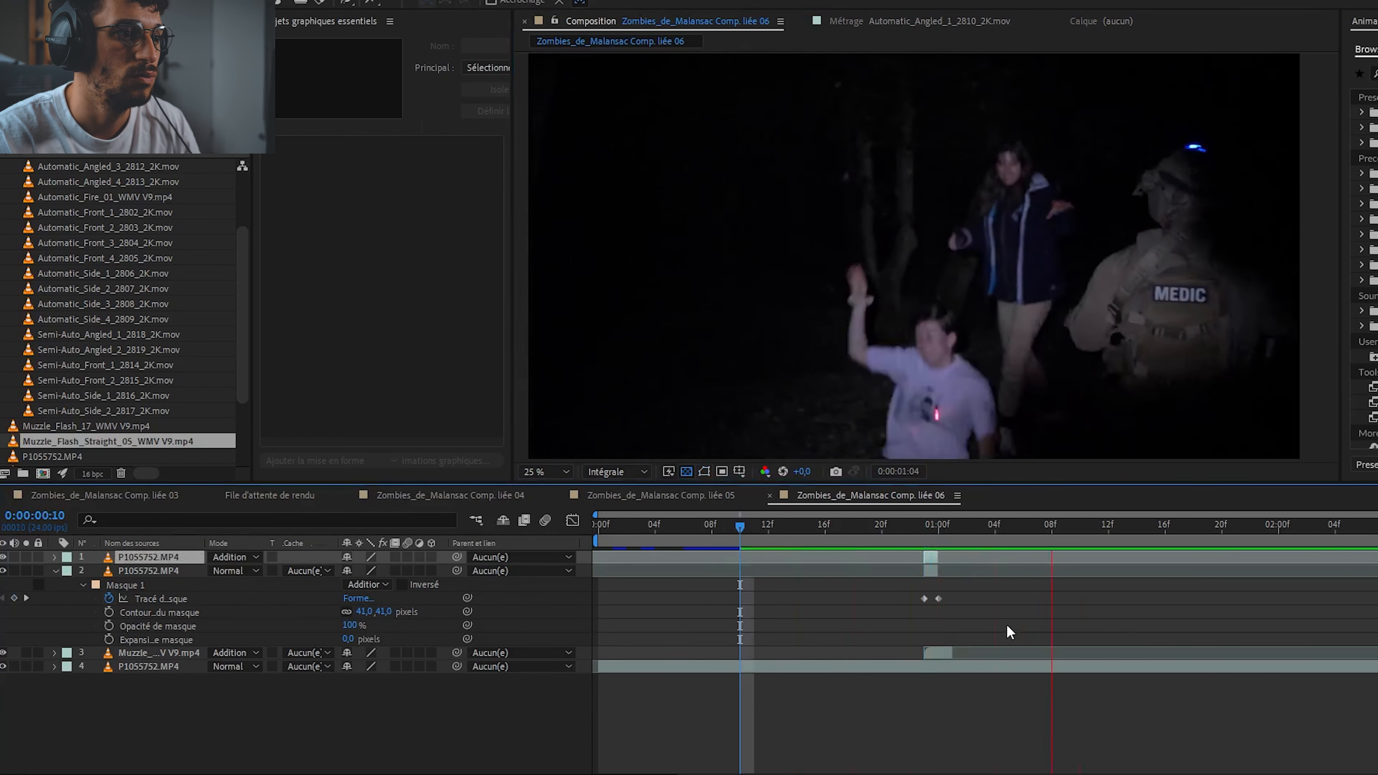
pyautogui.click(924, 540)
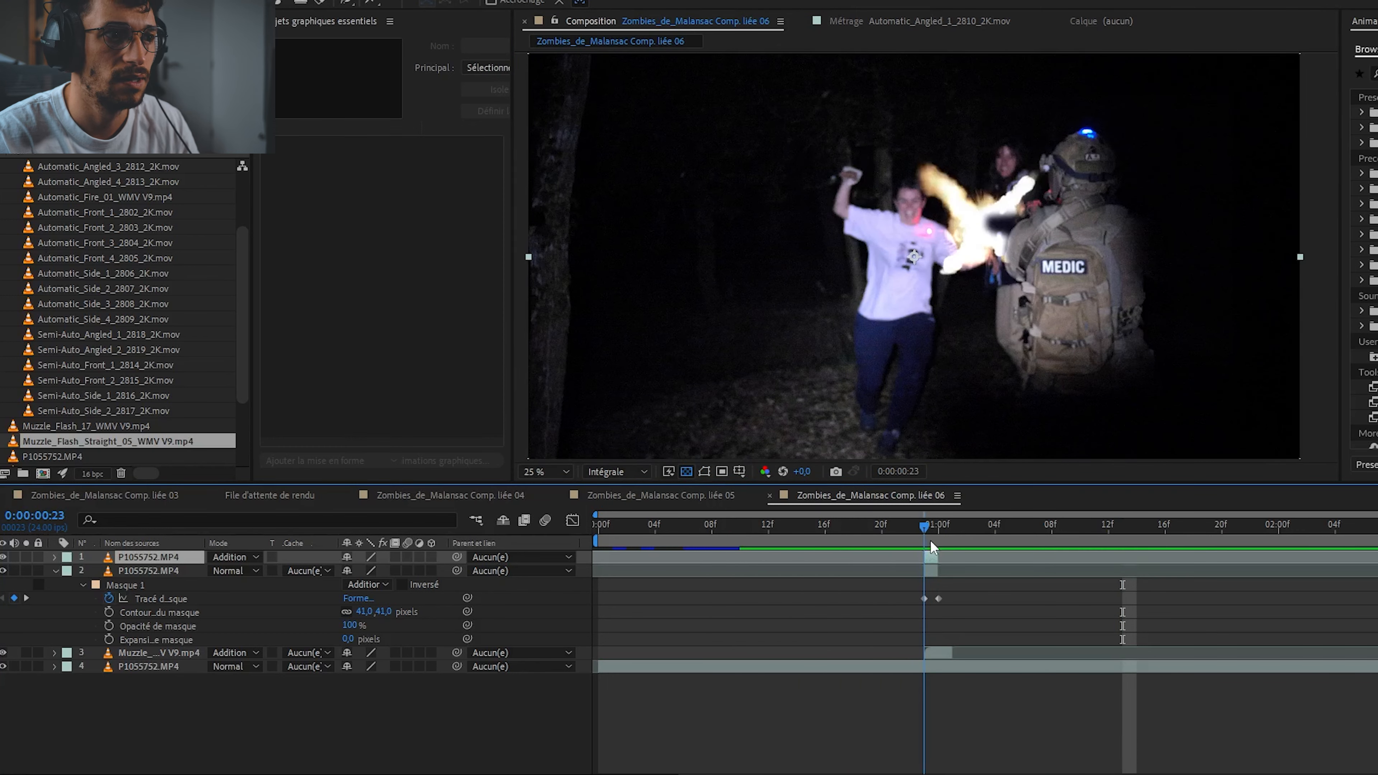
# Try keyframing the muzzle flash's position at frame 23 and moving it to 2413.3, 900.1 at 0:00:01:00.
pyautogui.click(939, 653)
pyautogui.hotkey('alt', 'shift', 'p')
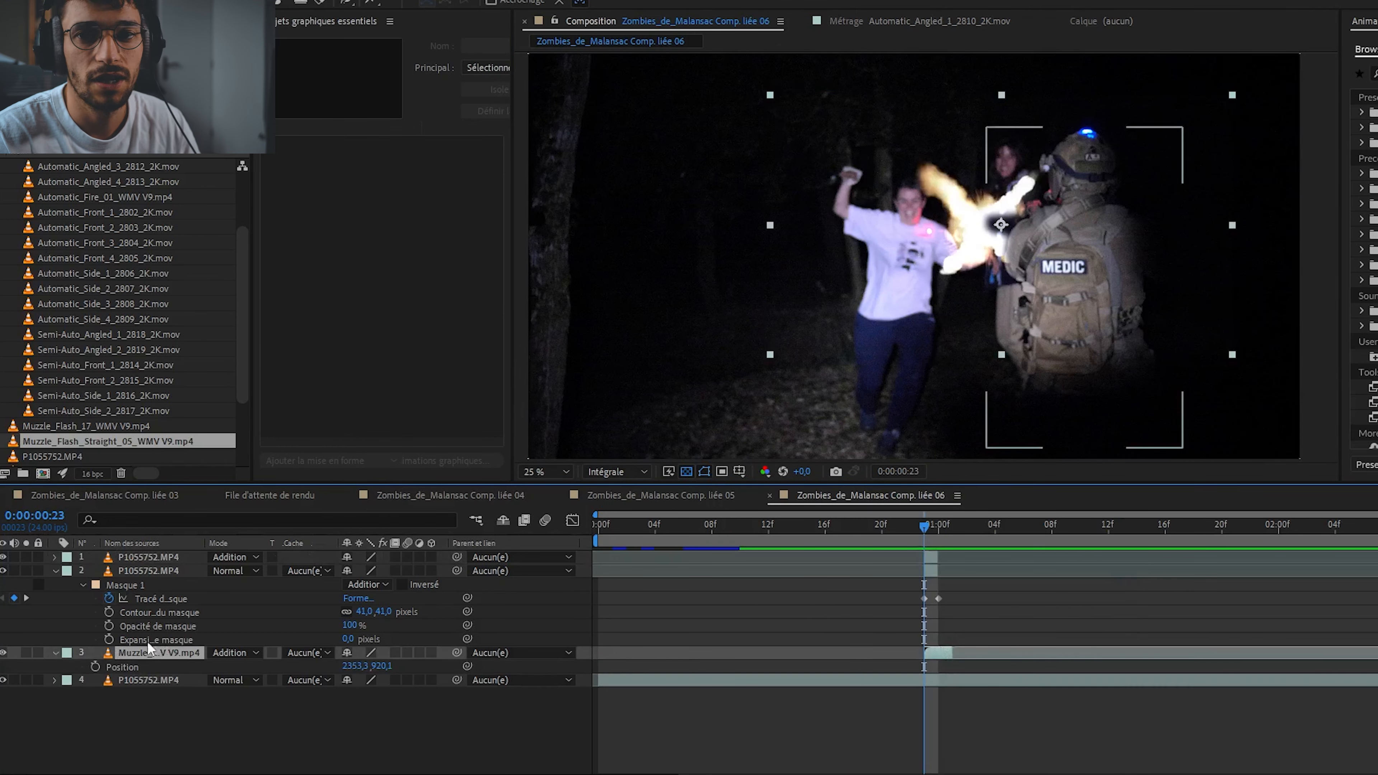
pyautogui.click(933, 525)
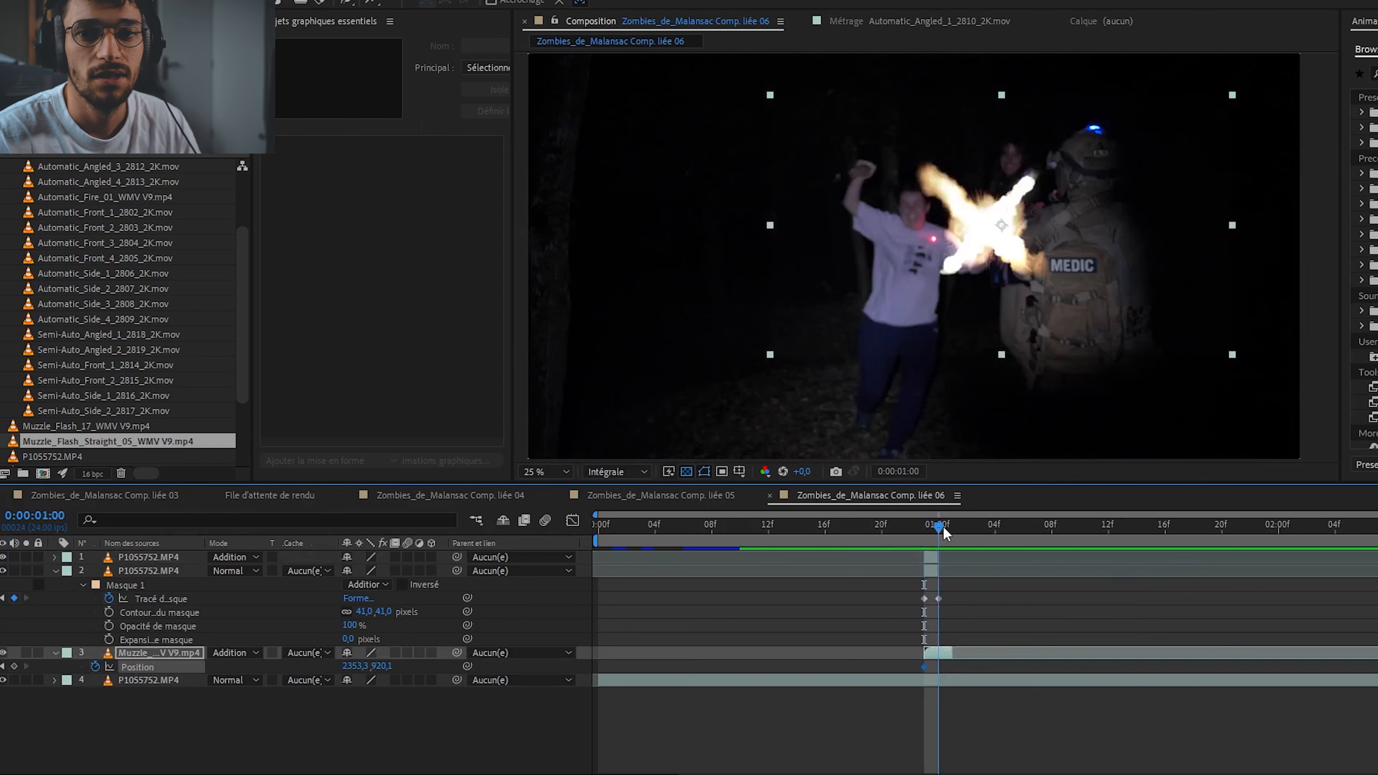
pyautogui.click(942, 570)
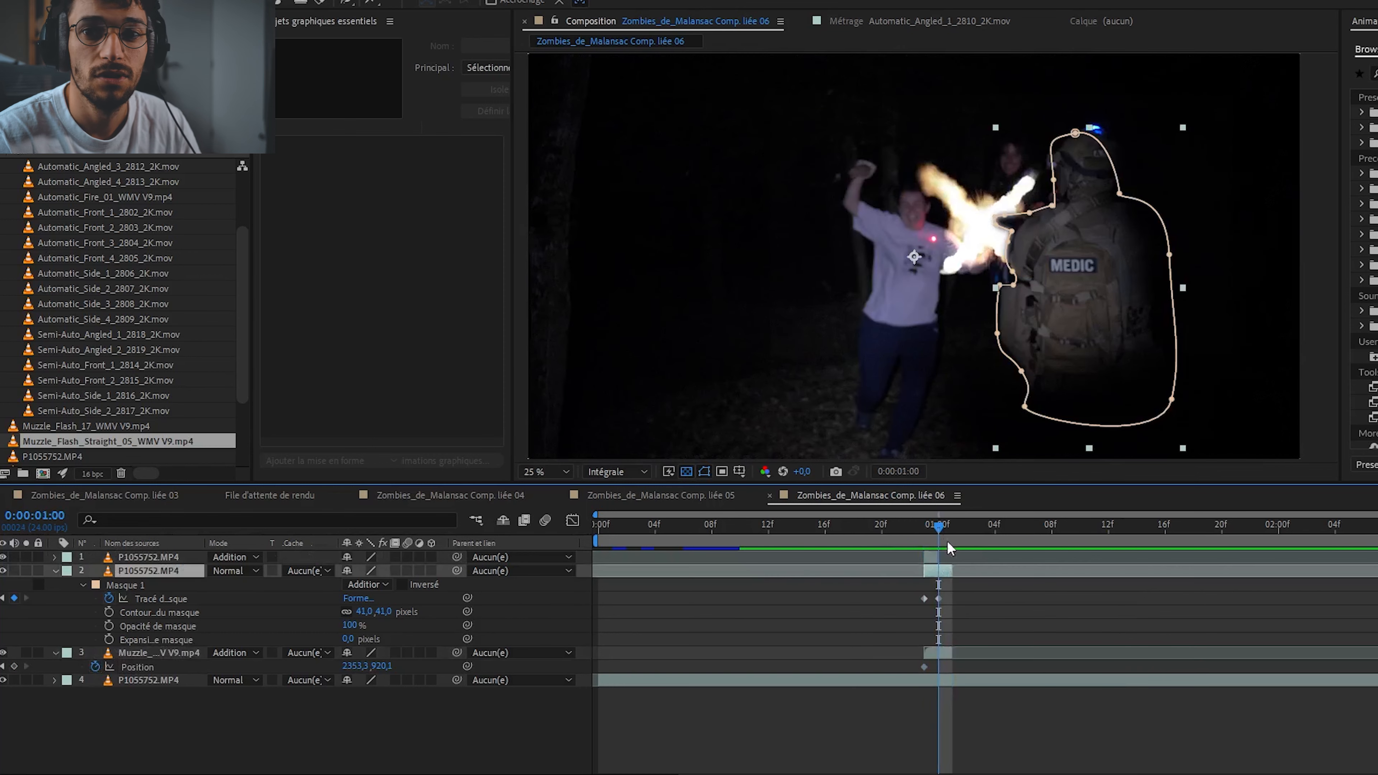
pyautogui.moveTo(970, 232); pyautogui.dragTo(984, 226)
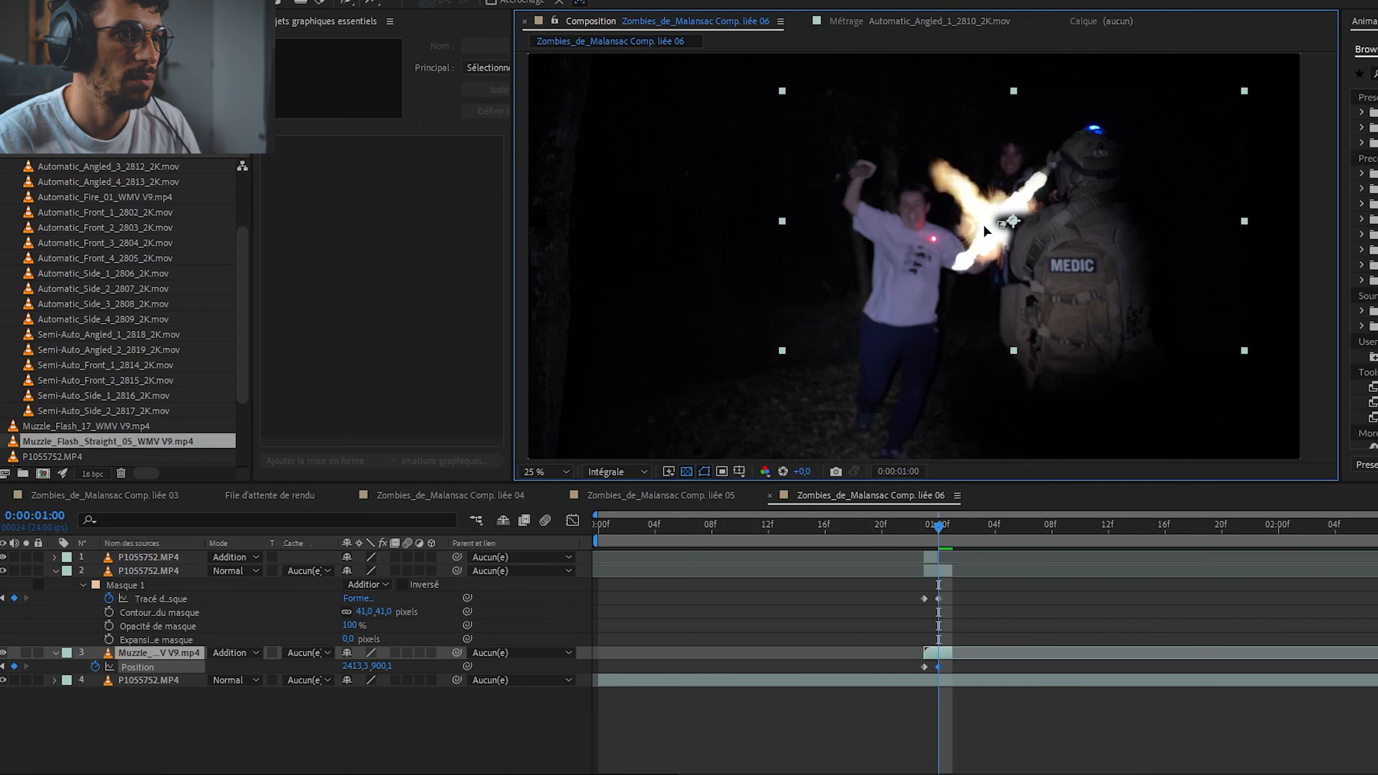
pyautogui.moveTo(953, 676); pyautogui.dragTo(915, 596)
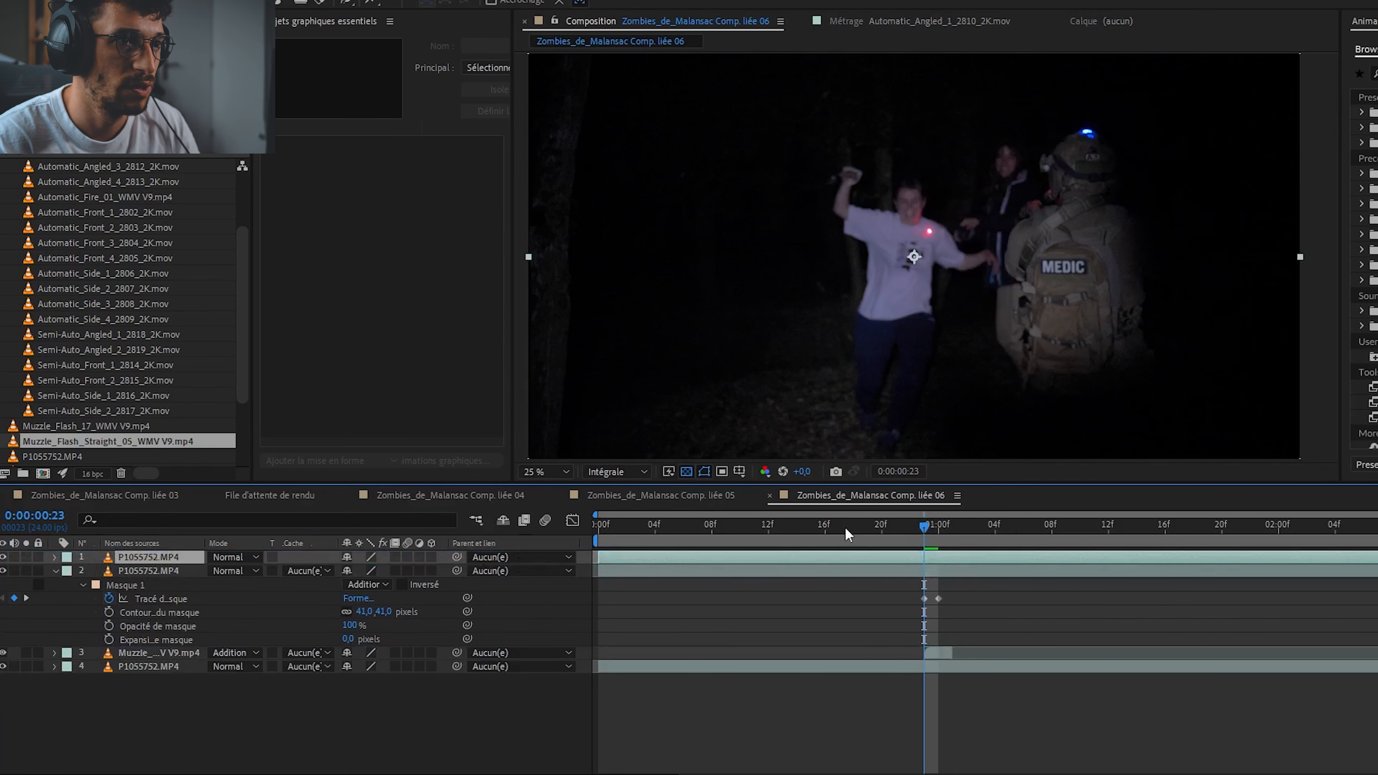
# Replace the extra unmasked clip copy with a duplicate of the masked soldier layer, cut to frame 23 in Addition mode.
pyautogui.press('Delete')
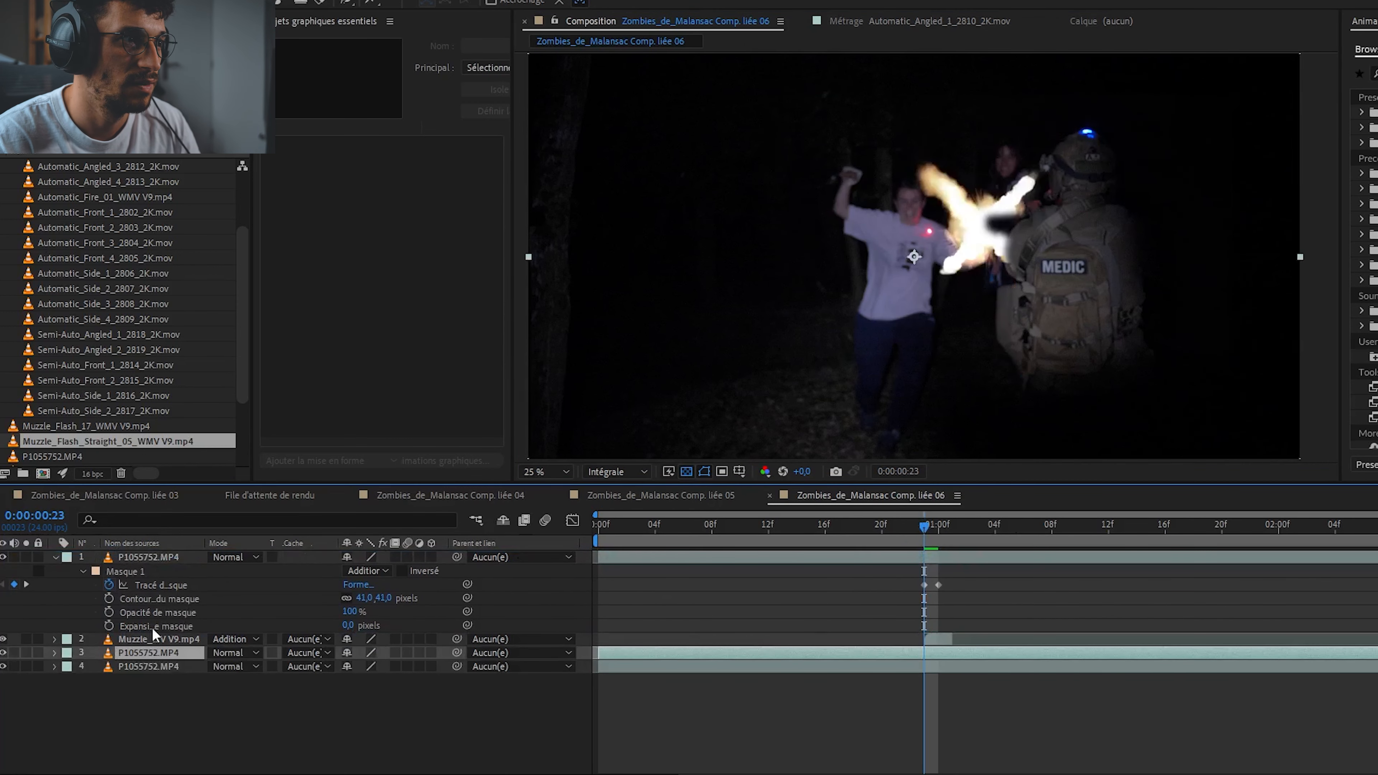
pyautogui.click(160, 559)
pyautogui.hotkey('ctrl', 'd')
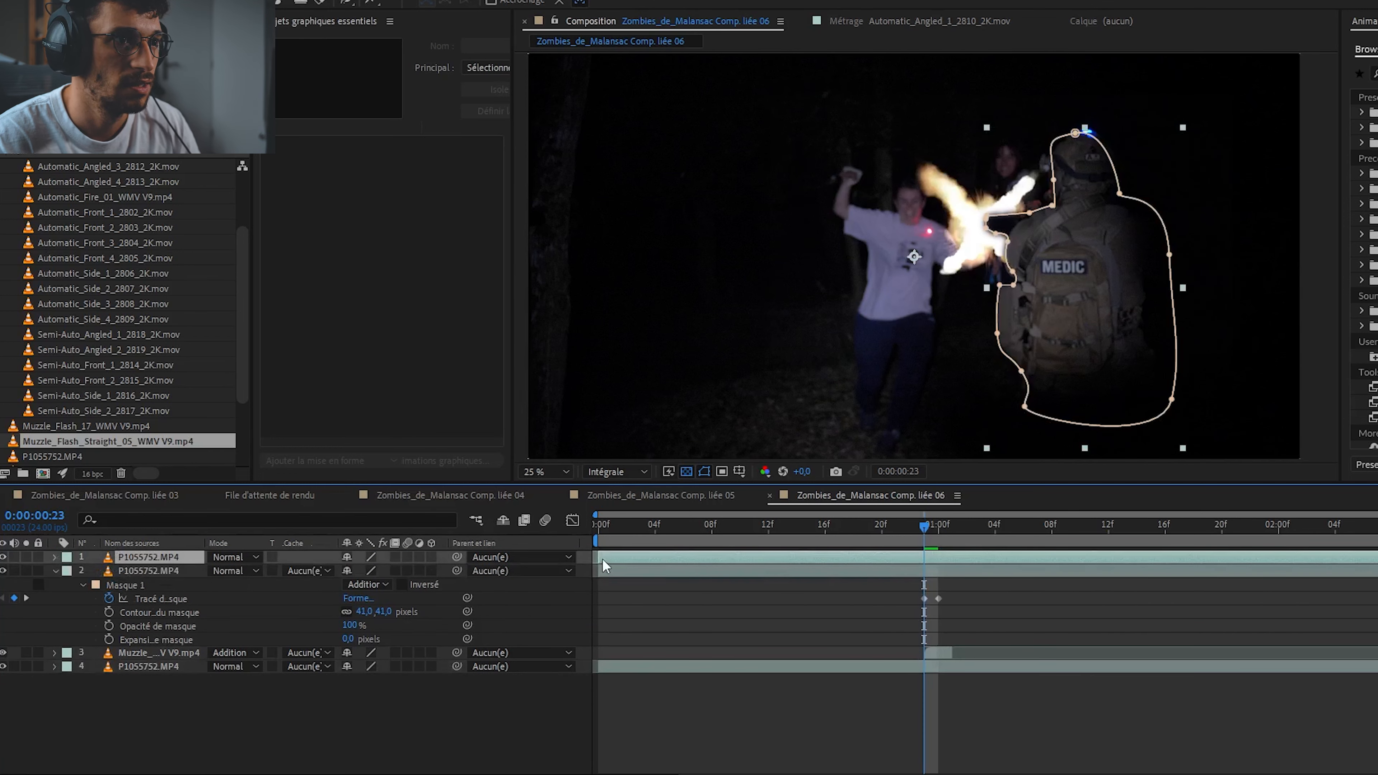
pyautogui.click(293, 255)
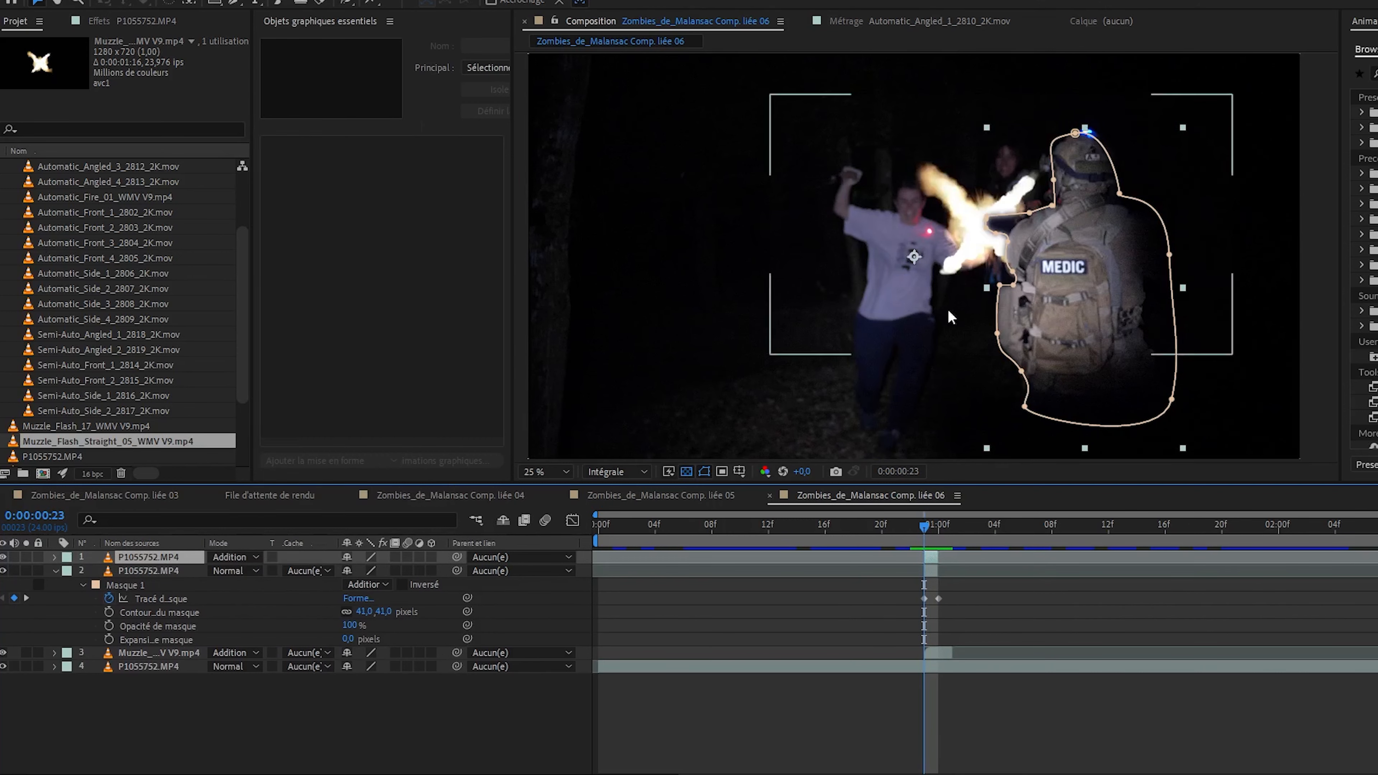
# Remove the mask from the one-frame light layer and preview the flash around frame 23.
pyautogui.click(1153, 339)
pyautogui.press('space')
pyautogui.press('space')
pyautogui.click(924, 528)
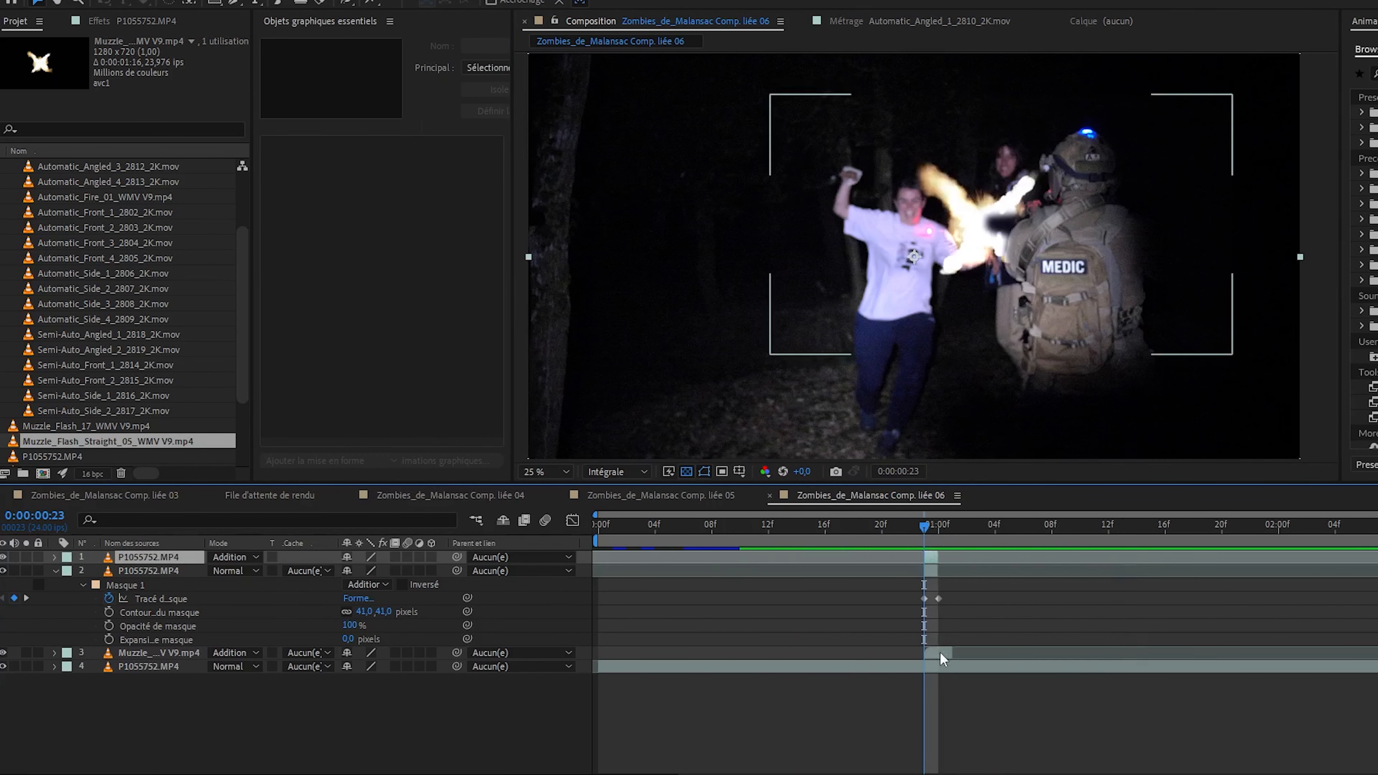
# Keyframe the muzzle flash's position at frame 23 and to 2413.3, 888.1 at 0:00:01:00, extending the masked soldier layer by one frame.
pyautogui.click(941, 654)
pyautogui.press('p')
pyautogui.click(95, 667)
pyautogui.click(938, 529)
pyautogui.moveTo(938, 571); pyautogui.dragTo(948, 573)
pyautogui.moveTo(975, 244); pyautogui.dragTo(988, 231)
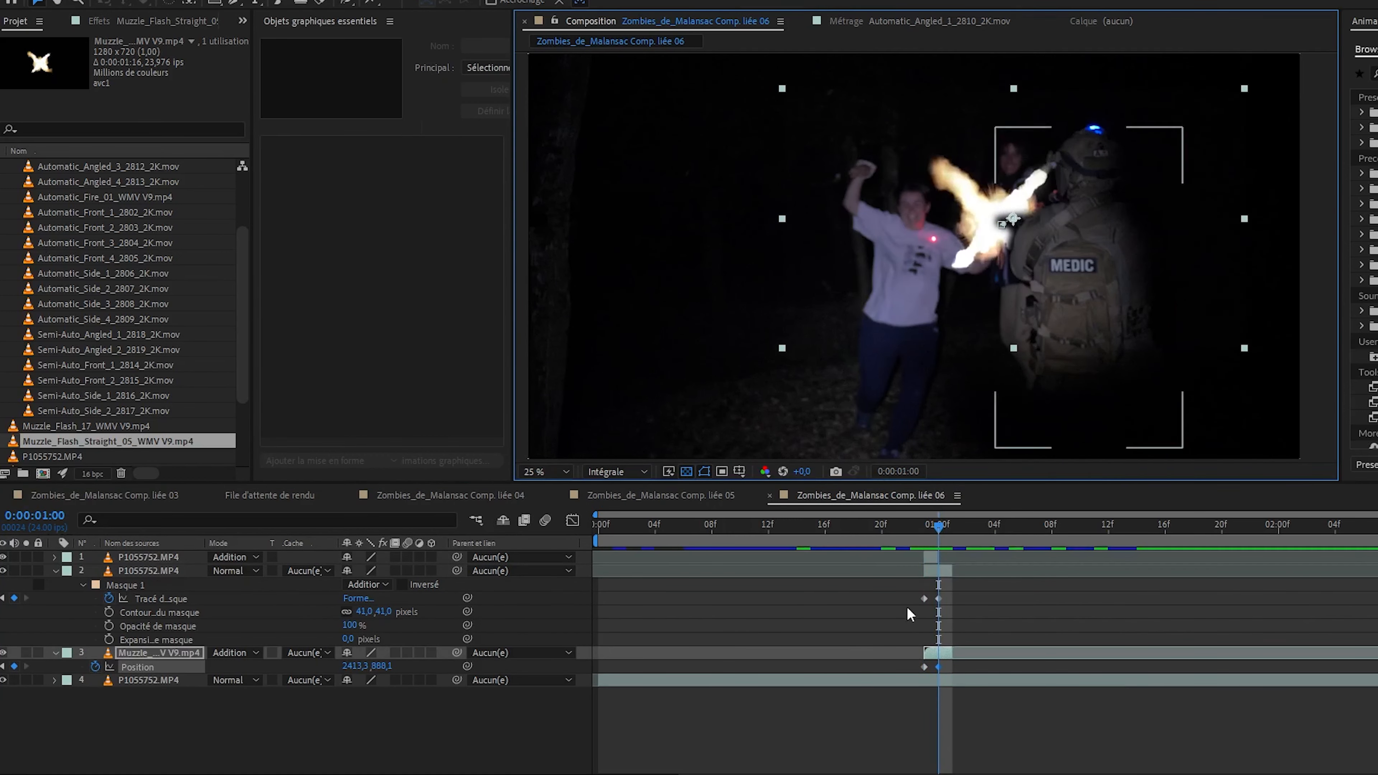
# Preview the shot from the start and again from frame 10, stopping on the next rifle shot at 0:00:02:17.
pyautogui.moveTo(938, 528); pyautogui.dragTo(279, 596)
pyautogui.press('space')
pyautogui.press('space')
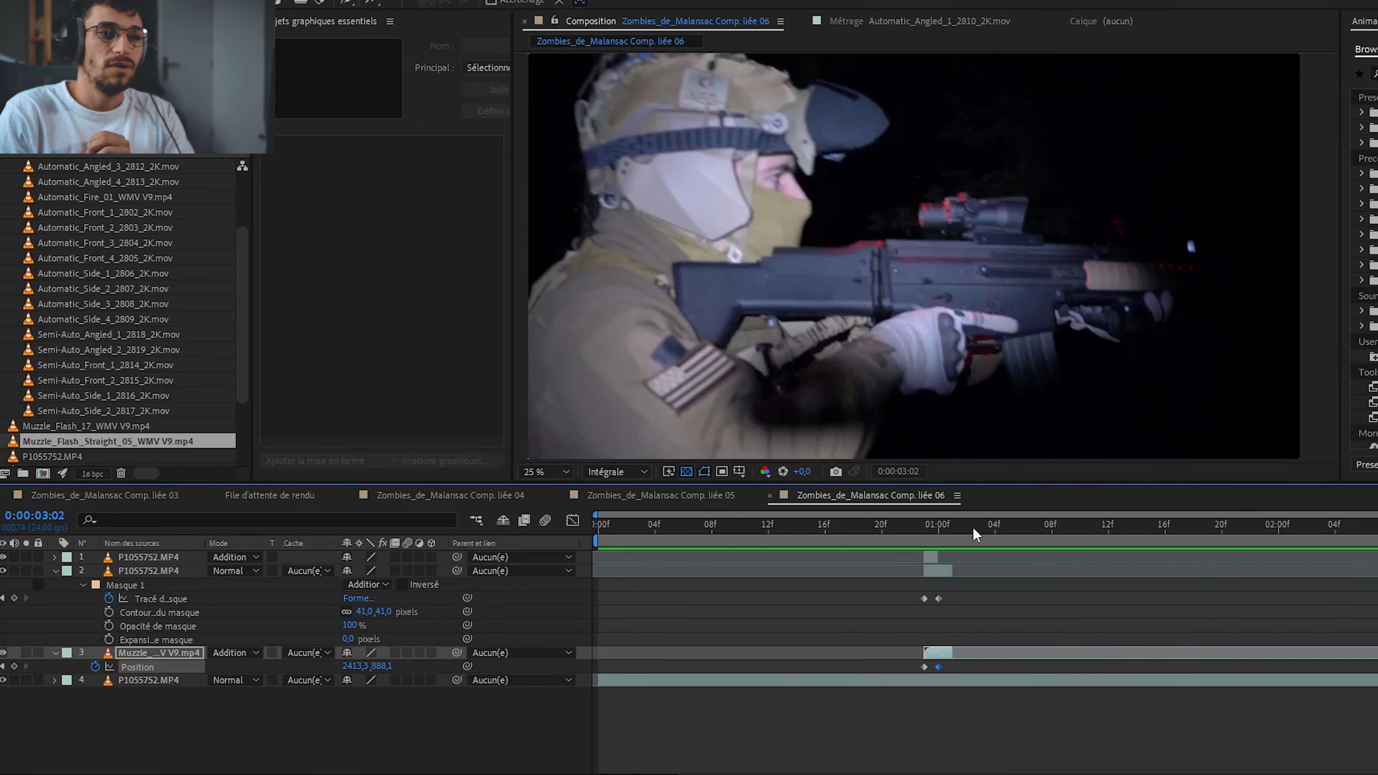
pyautogui.moveTo(974, 527); pyautogui.dragTo(740, 528)
pyautogui.press('space')
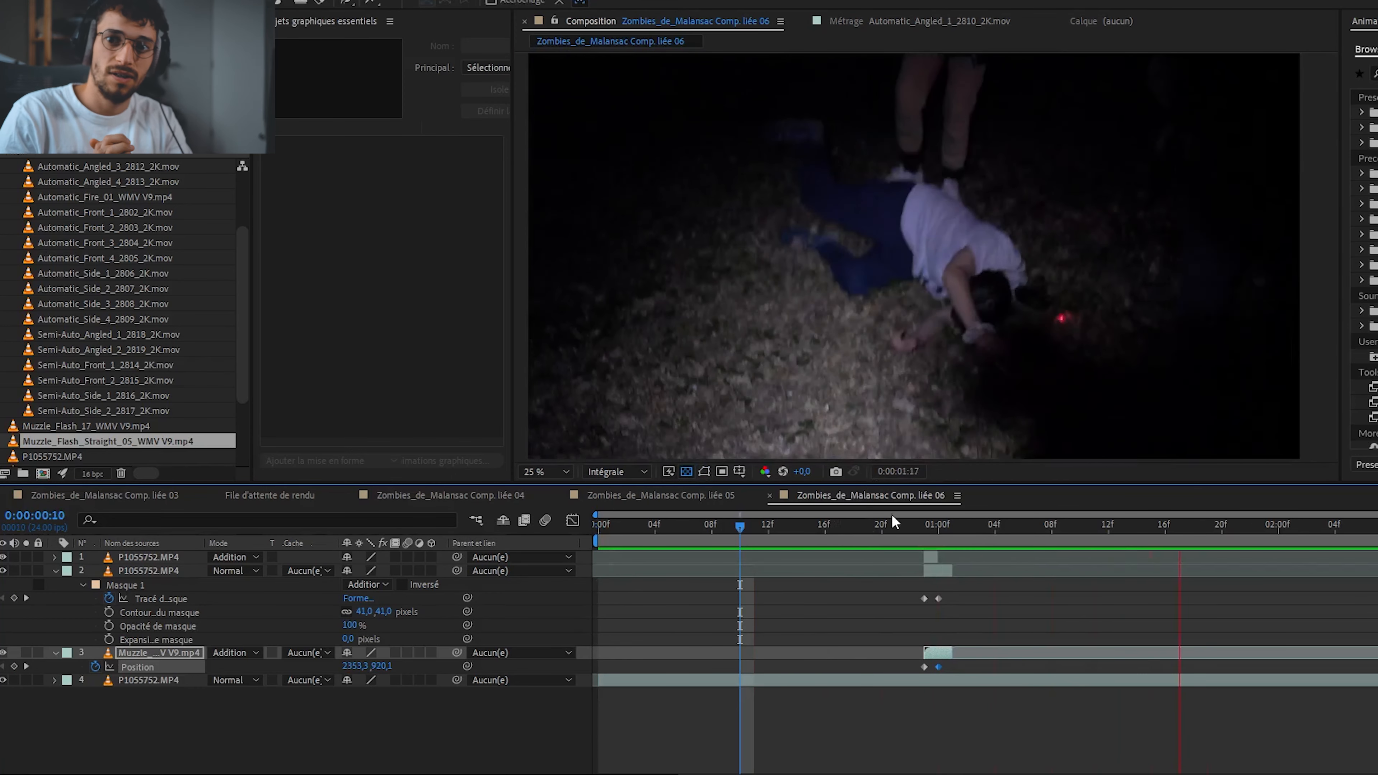
pyautogui.press('space')
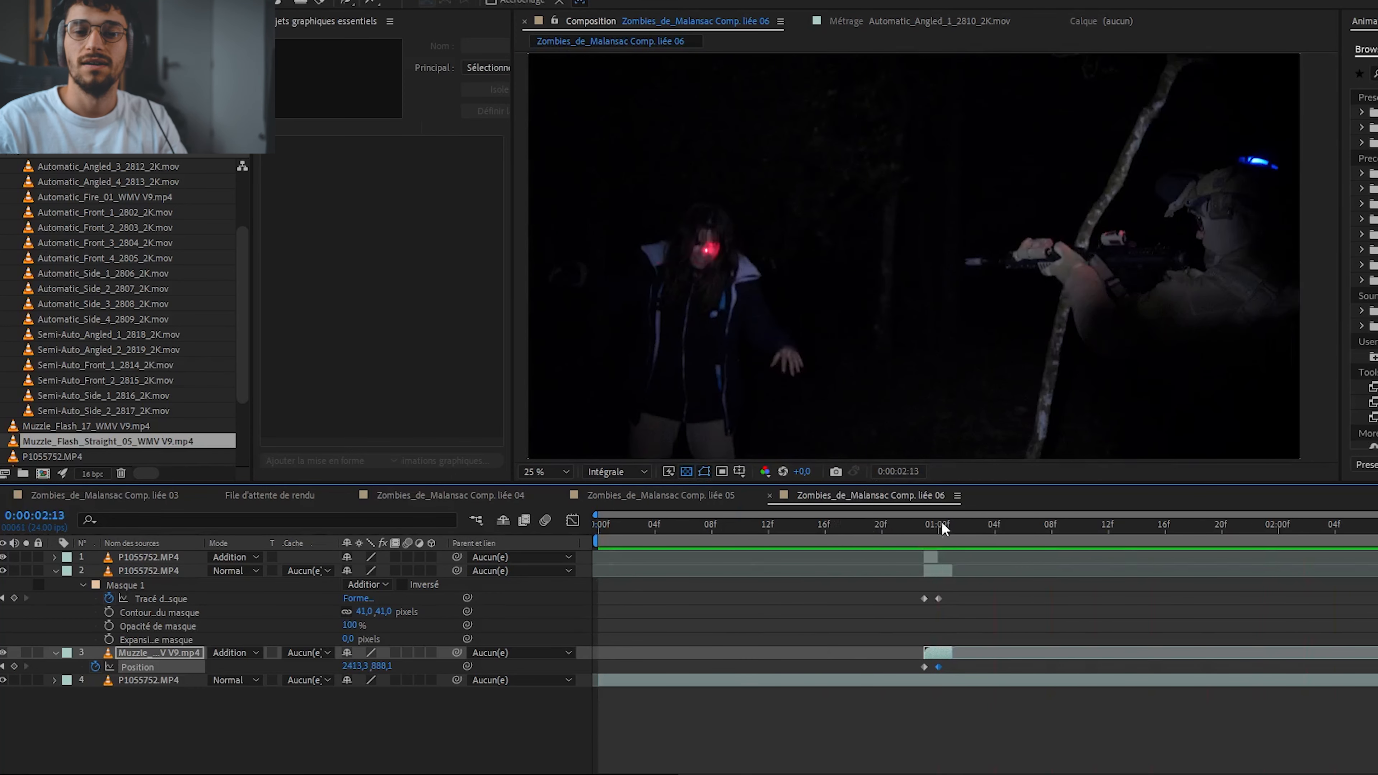
pyautogui.press('space')
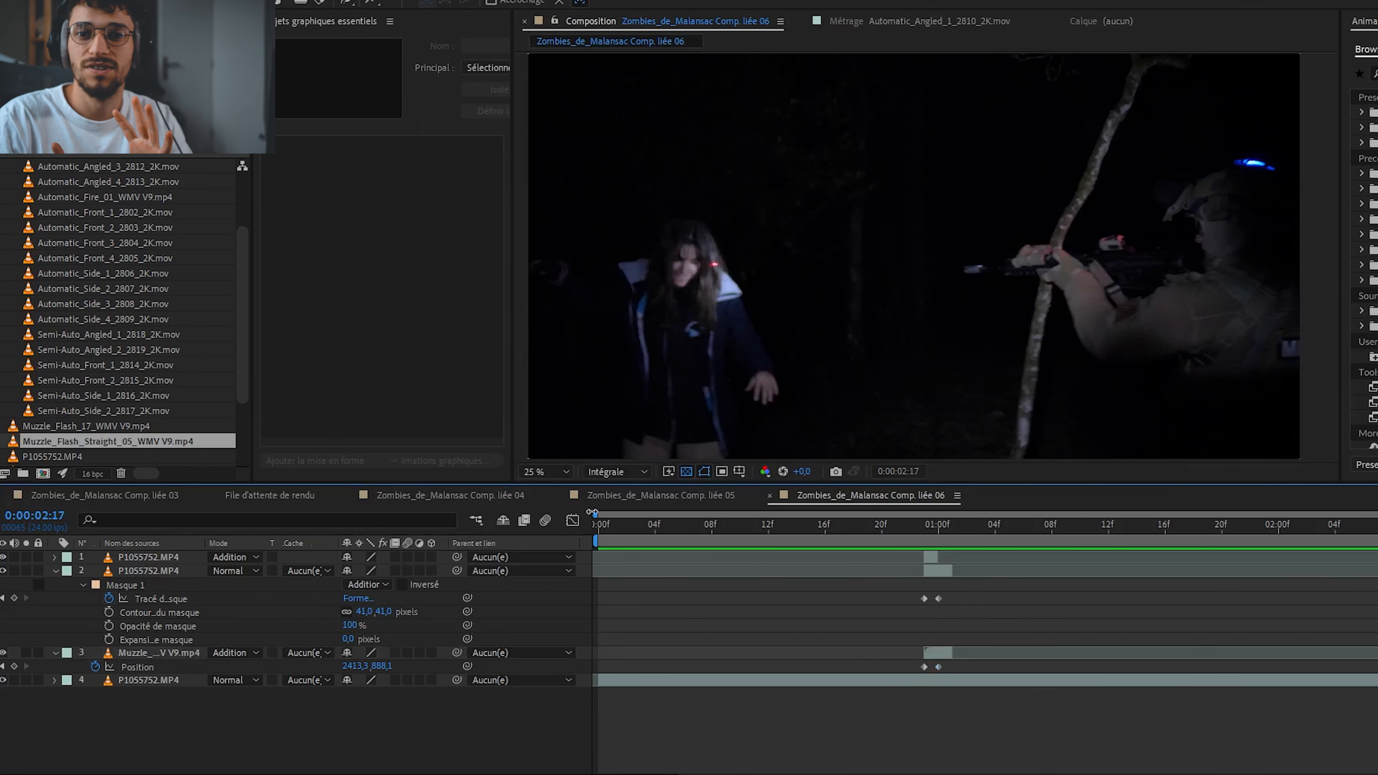
# Copy the Automatic_Fire_01_WMV V9.mp4 muzzle flash layer from Comp. liée 04 and paste it into Comp. liée 06.
pyautogui.click(660, 495)
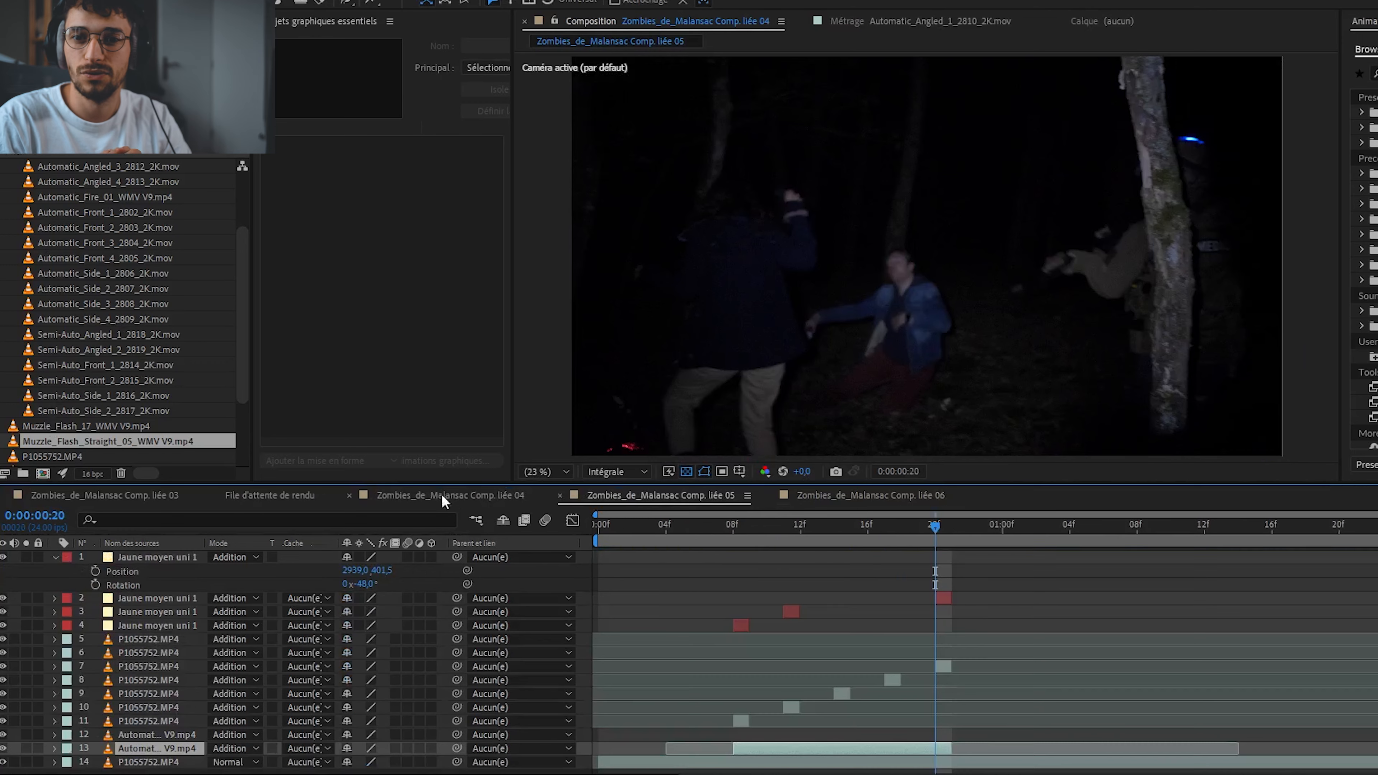
pyautogui.click(441, 494)
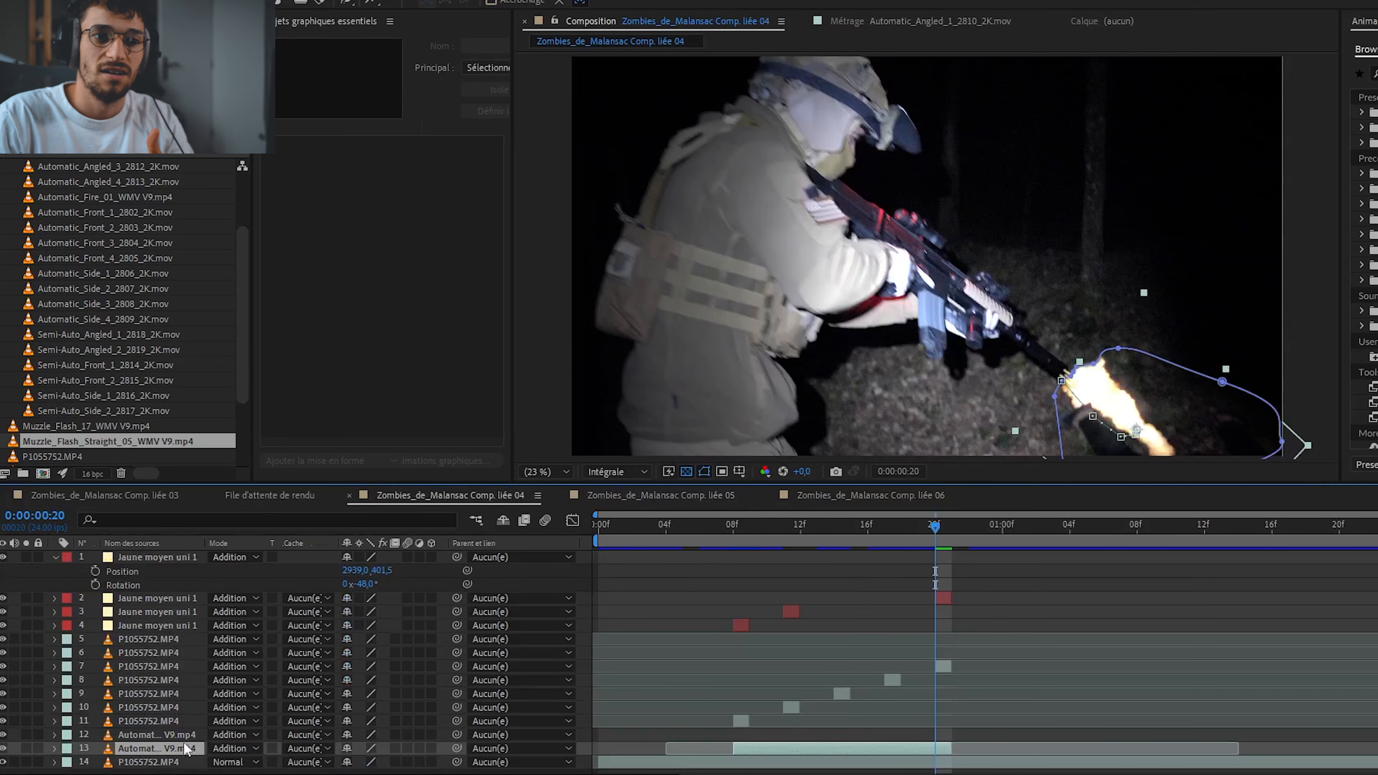
pyautogui.click(813, 495)
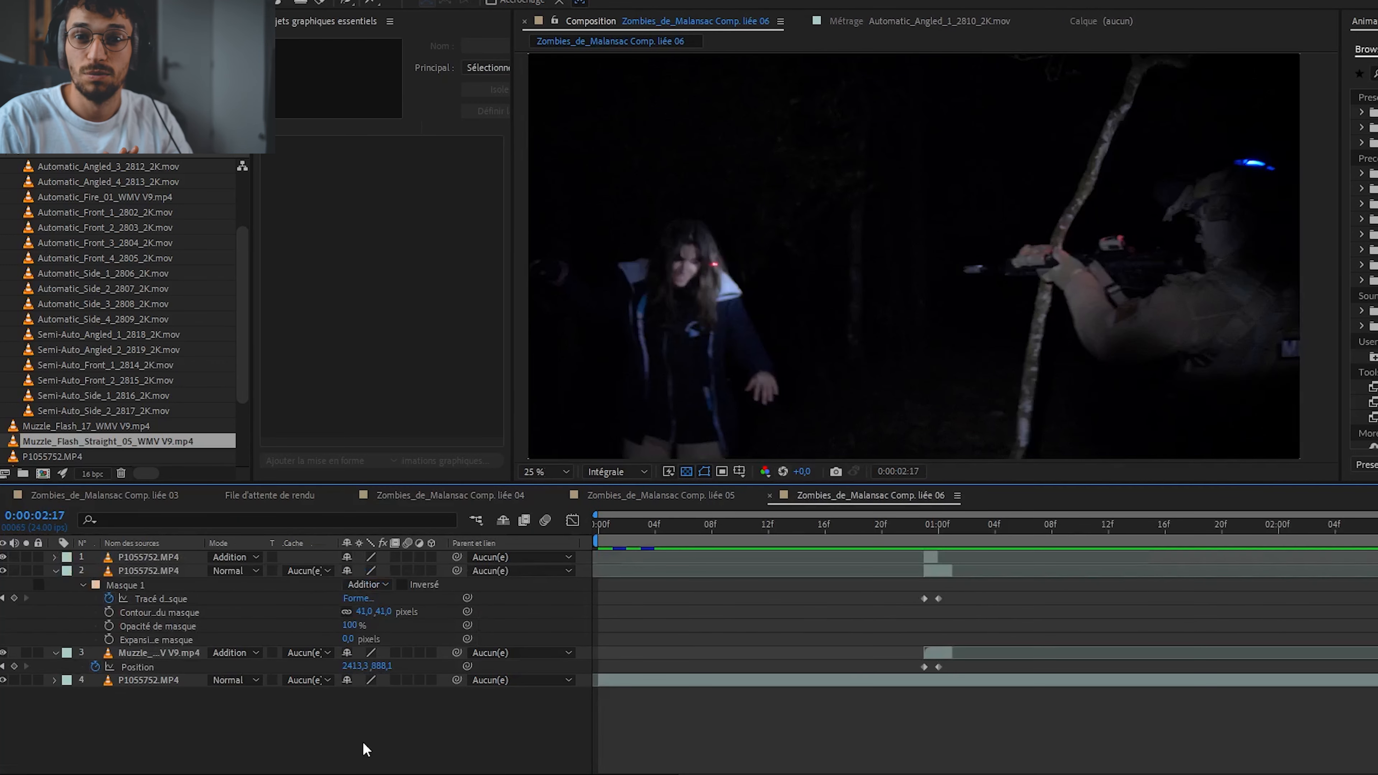
pyautogui.hotkey('ctrl', 'v')
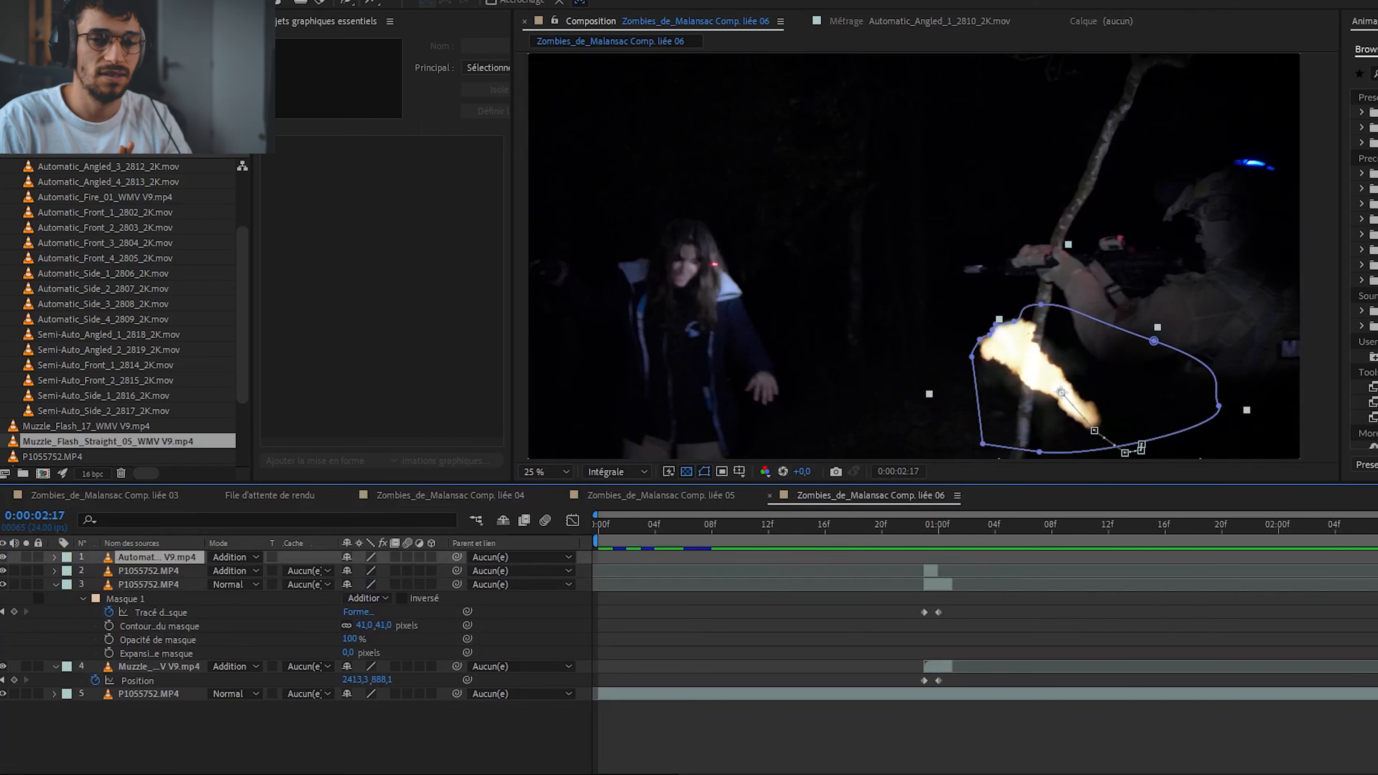
pyautogui.press('pagedown')
pyautogui.press('pagedown')
pyautogui.press('pageup')
pyautogui.press('pageup')
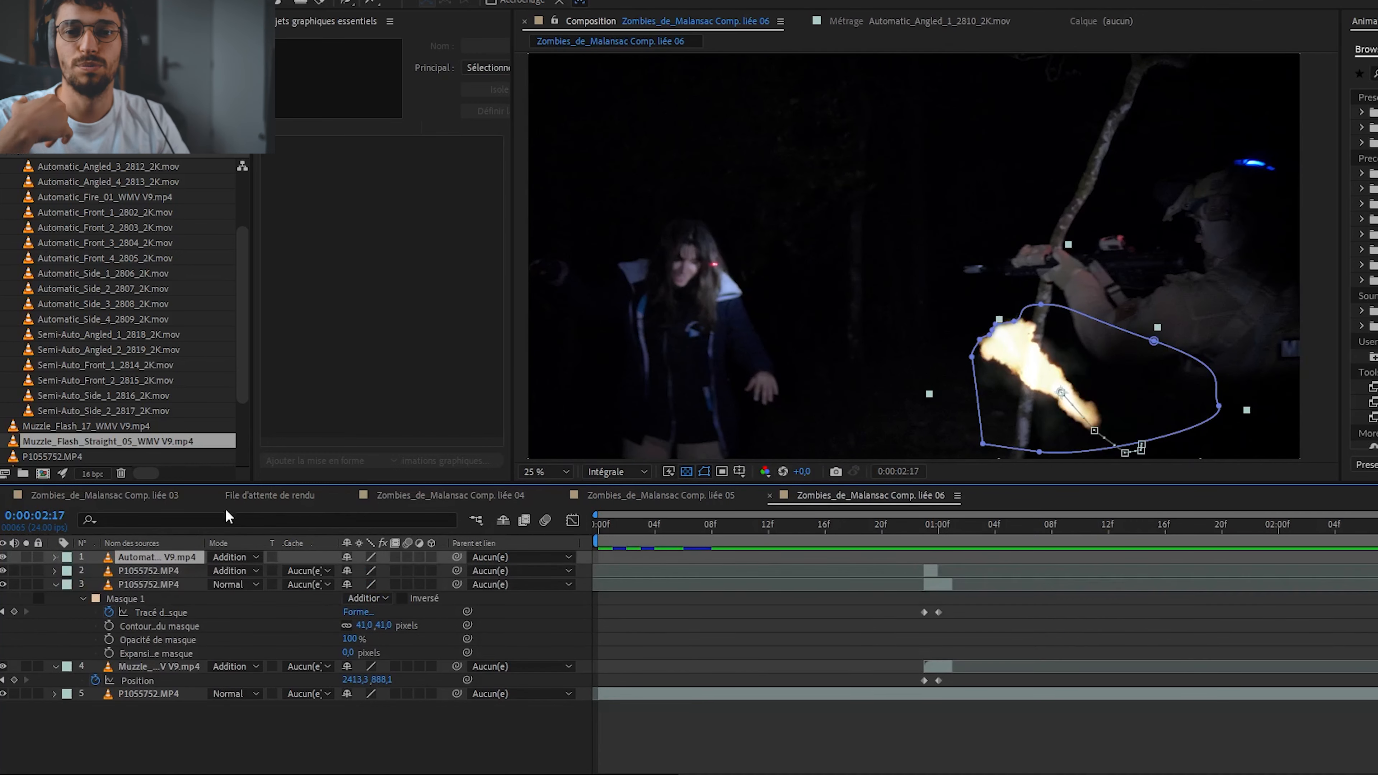
# Rotate the pasted muzzle flash to -182° and move it to the rifle's muzzle at about 1708, 1168.
pyautogui.press('r')
pyautogui.moveTo(346, 569); pyautogui.dragTo(207, 585)
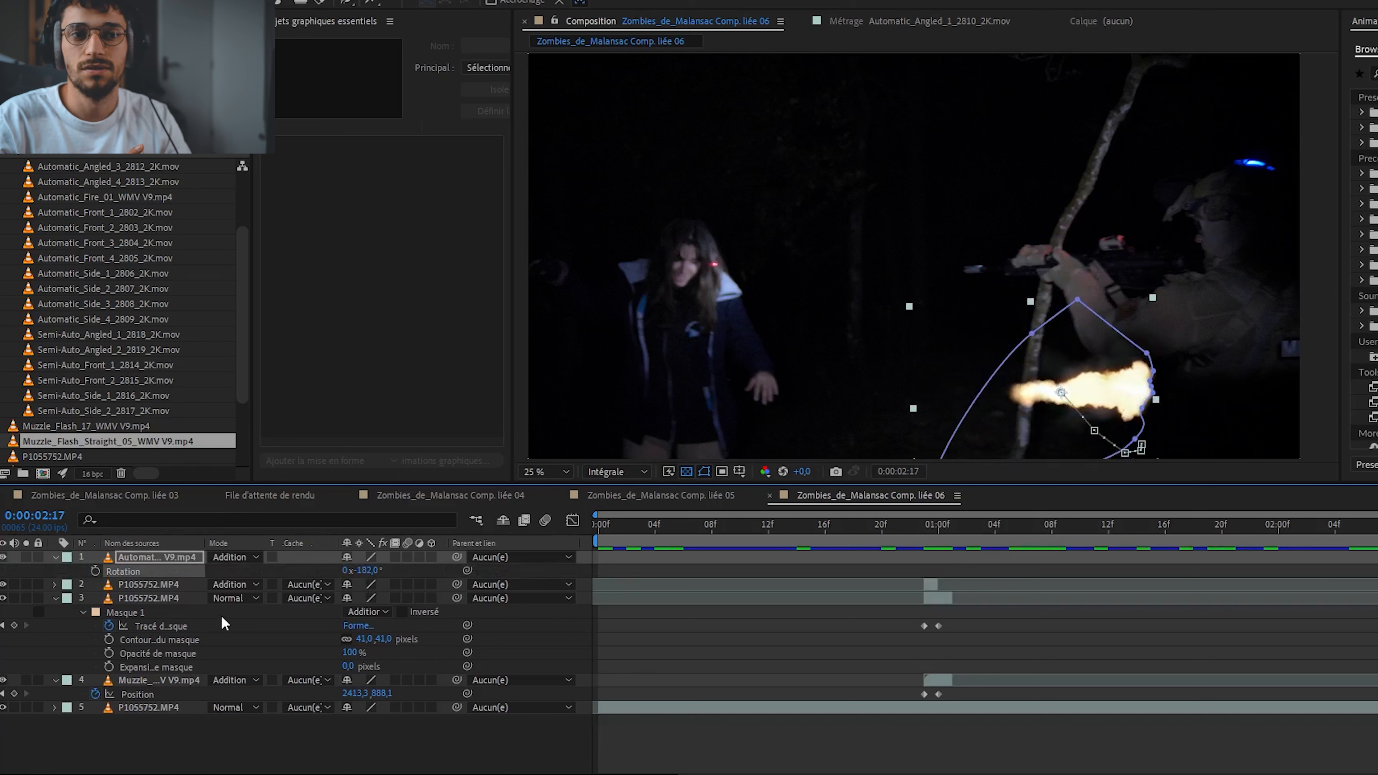
pyautogui.click(95, 571)
pyautogui.moveTo(1121, 394); pyautogui.dragTo(943, 265)
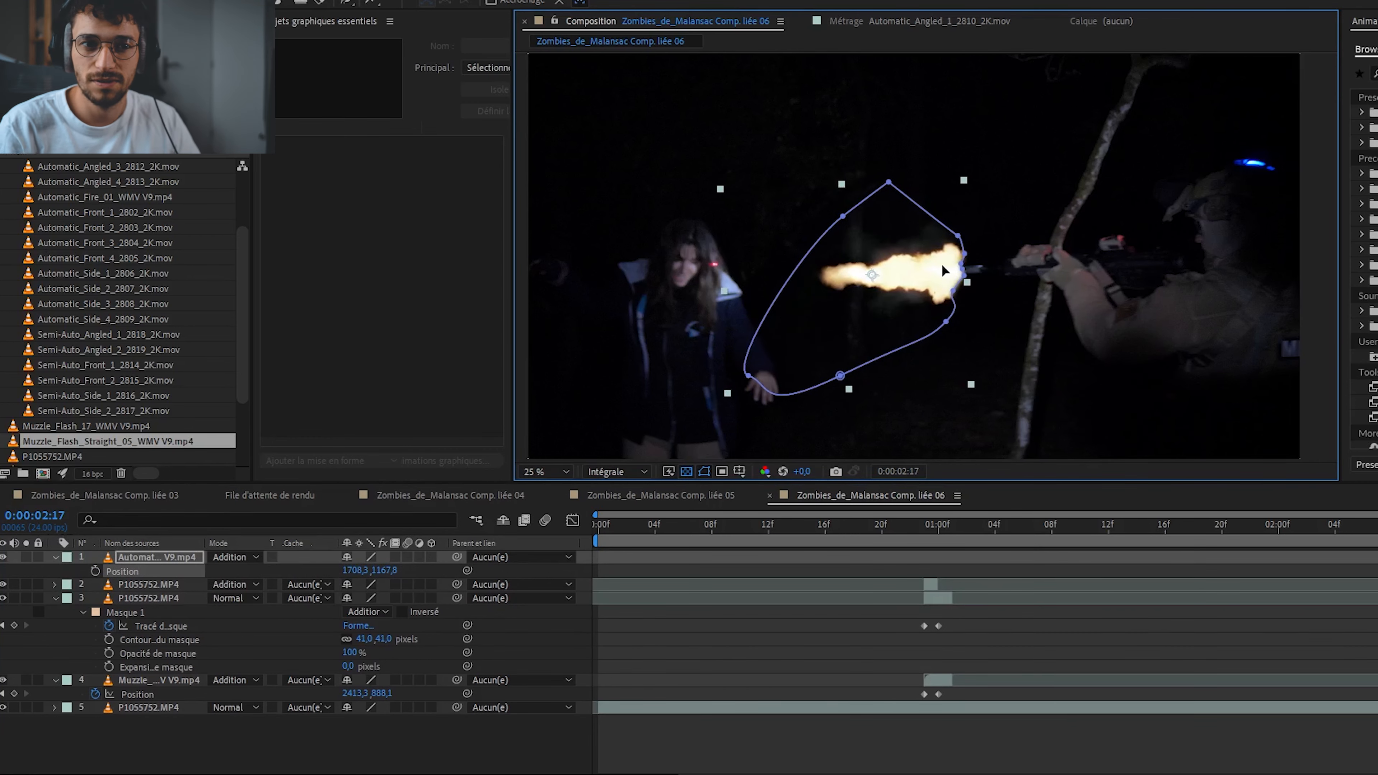